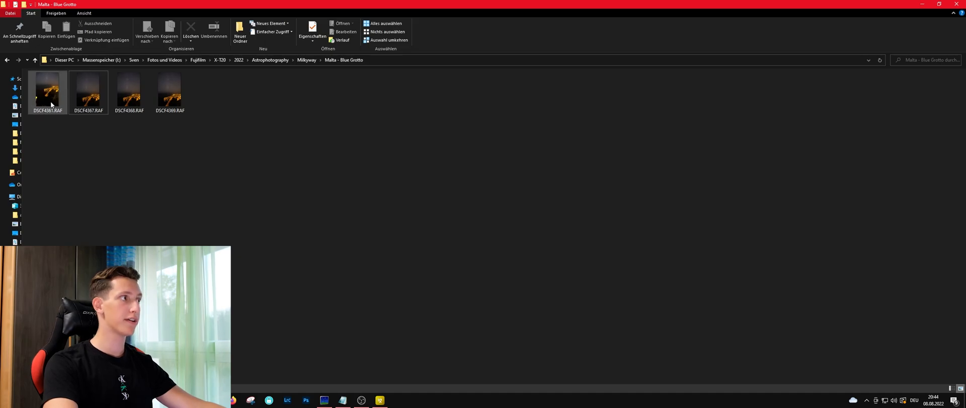
Open DSCF4361.RAF in the photo viewer and examine the rock foreground and the star trails up close.
{"action": "left_click", "coordinate": [85, 182]}
{"action": "left_click", "coordinate": [49, 94]}
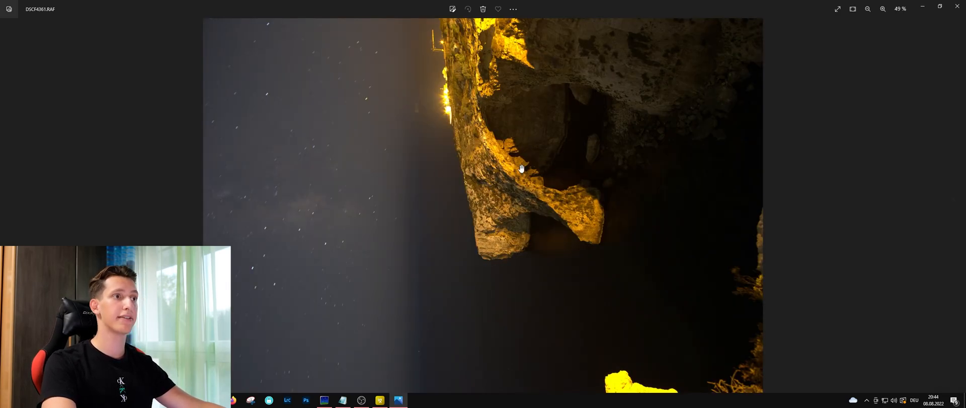
{"action": "scroll", "coordinate": [439, 170], "scroll_direction": "up", "scroll_amount": 3}
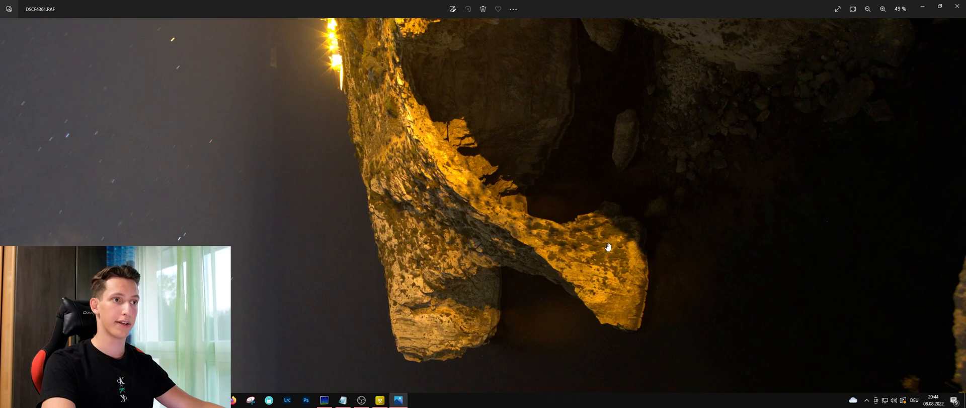
{"action": "left_click_drag", "start_coordinate": [397, 201], "coordinate": [406, 343]}
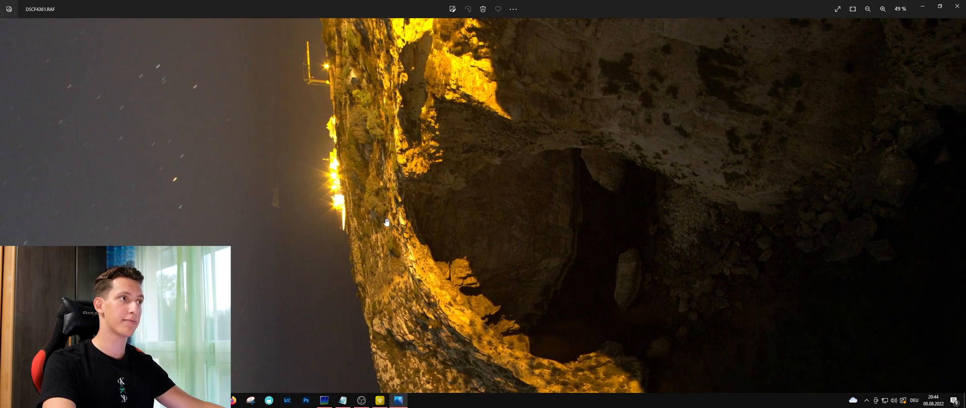
{"action": "scroll", "coordinate": [334, 194], "scroll_direction": "up", "scroll_amount": 3}
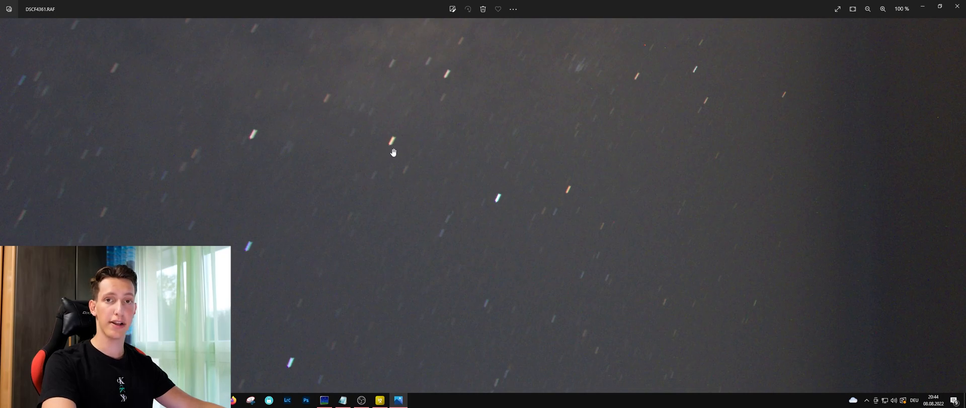
{"action": "scroll", "coordinate": [470, 112], "scroll_direction": "down", "scroll_amount": 3}
{"action": "scroll", "coordinate": [264, 241], "scroll_direction": "up", "scroll_amount": 3}
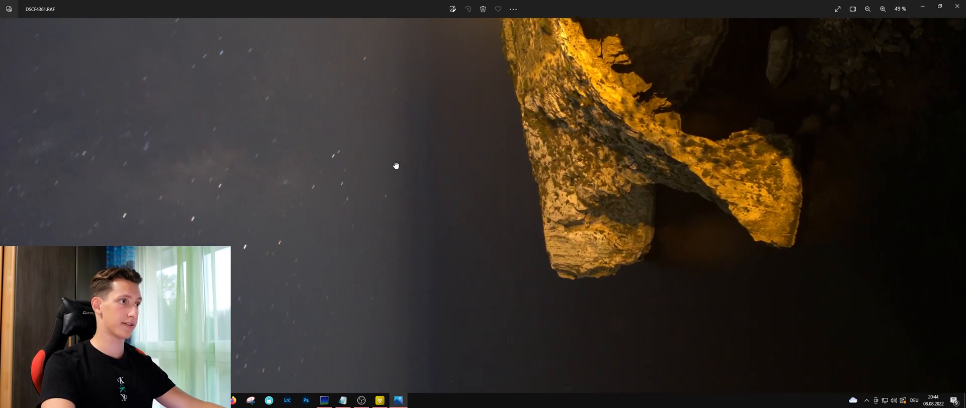
{"action": "scroll", "coordinate": [389, 186], "scroll_direction": "down", "scroll_amount": 2}
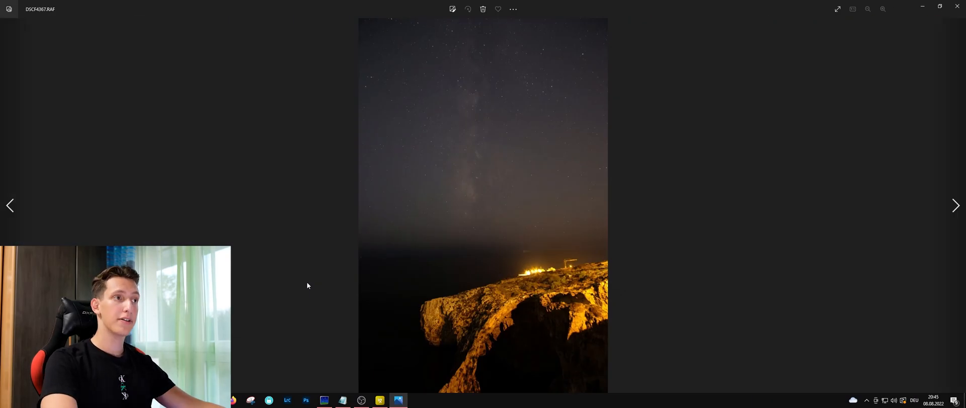
Browse through the shots DSCF4367.RAF to DSCF4369.RAF and point out the three files in the folder.
{"action": "key", "text": "Right"}
{"action": "key", "text": "Right"}
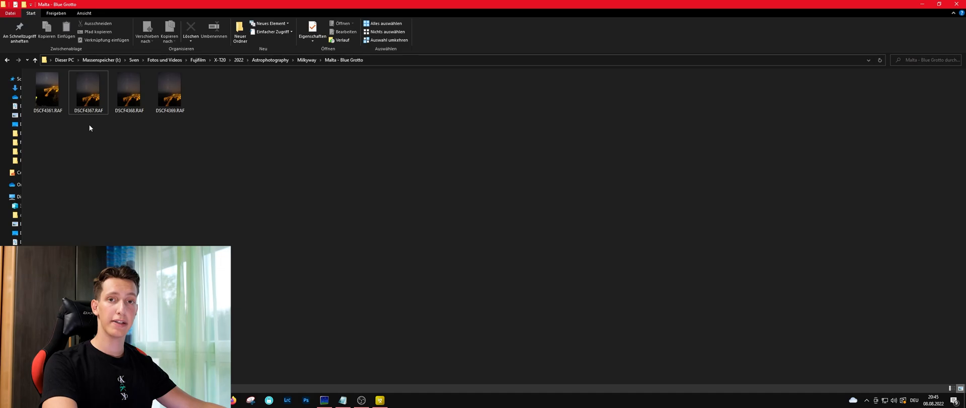
{"action": "left_click_drag", "start_coordinate": [89, 128], "coordinate": [212, 99]}
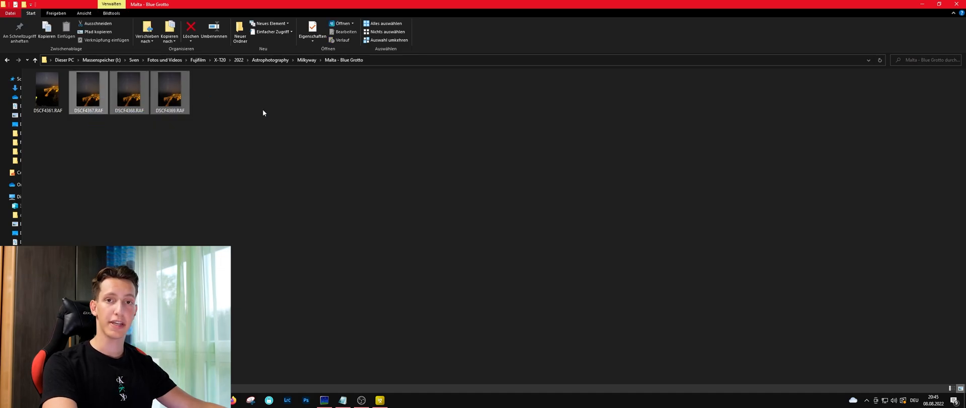
{"action": "left_click", "coordinate": [263, 114]}
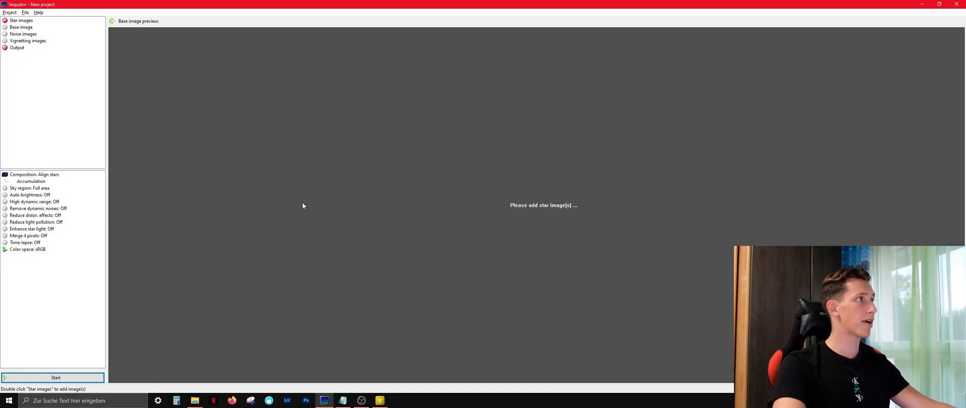
Add DSCF4367.RAF, DSCF4368.RAF and DSCF4369.RAF from the Malta - Blue Grotto folder to Sequator as star images.
{"action": "key", "text": "alt+Tab"}
{"action": "left_click_drag", "start_coordinate": [84, 122], "coordinate": [212, 109]}
{"action": "key", "text": "alt+Tab"}
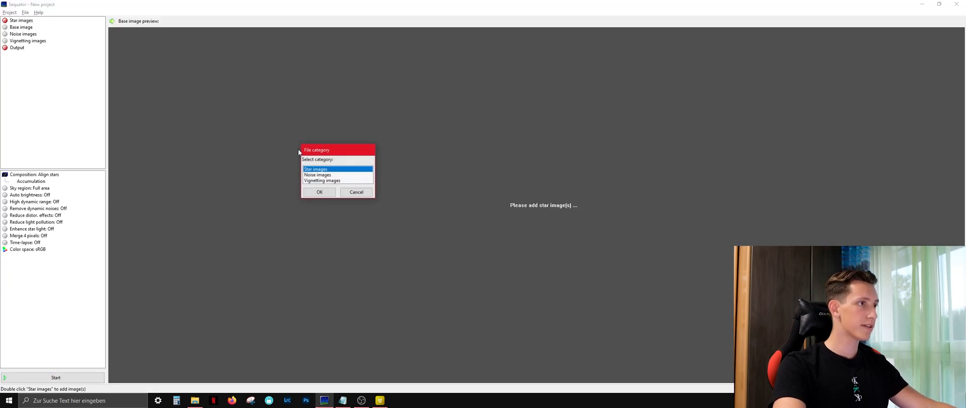
{"action": "left_click", "coordinate": [319, 192]}
Set the output file to stacked_milkyway.tif and keep the composition on Align stars with Accumulation.
{"action": "left_click", "coordinate": [19, 76]}
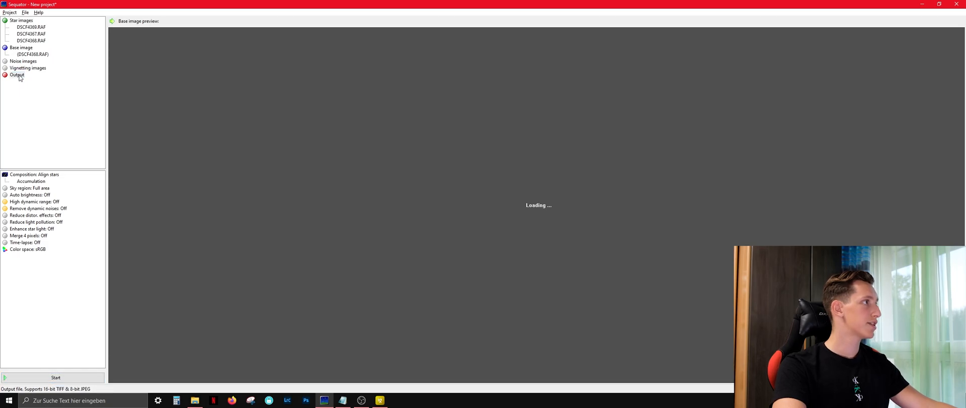
{"action": "key", "text": "Return"}
{"action": "left_click", "coordinate": [31, 175]}
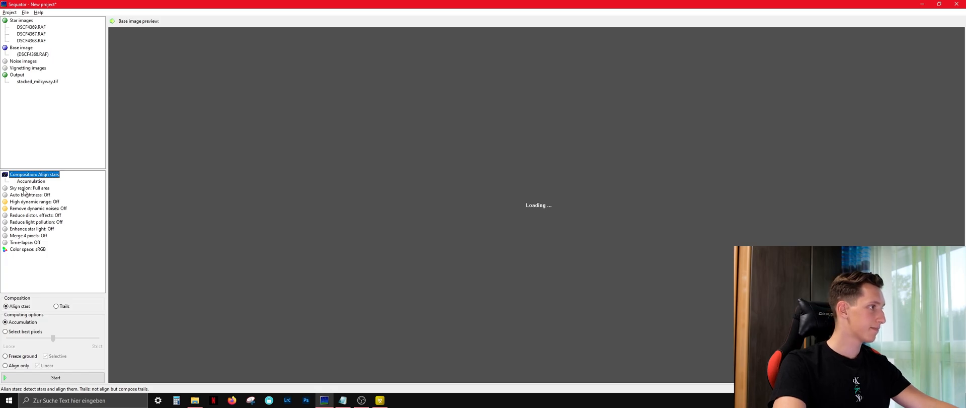
Try defining the sky region by brushing an irregular mask over the sky with Auxiliary highlight enabled, and reset the mask.
{"action": "left_click", "coordinate": [25, 190]}
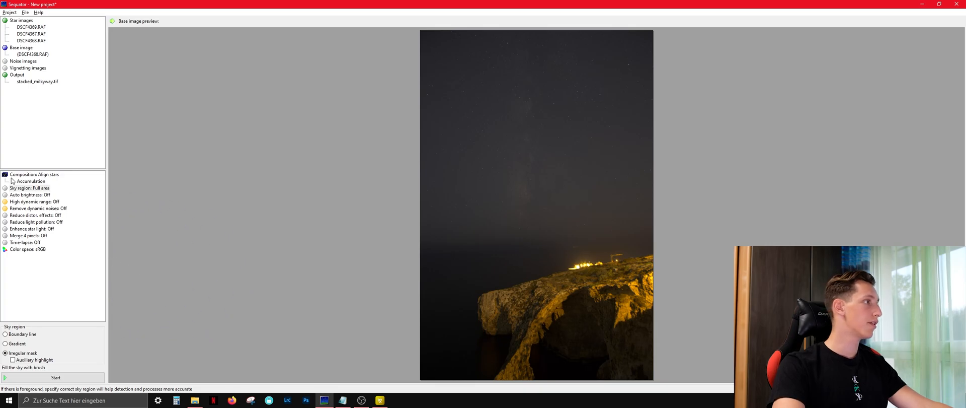
{"action": "left_click", "coordinate": [12, 359]}
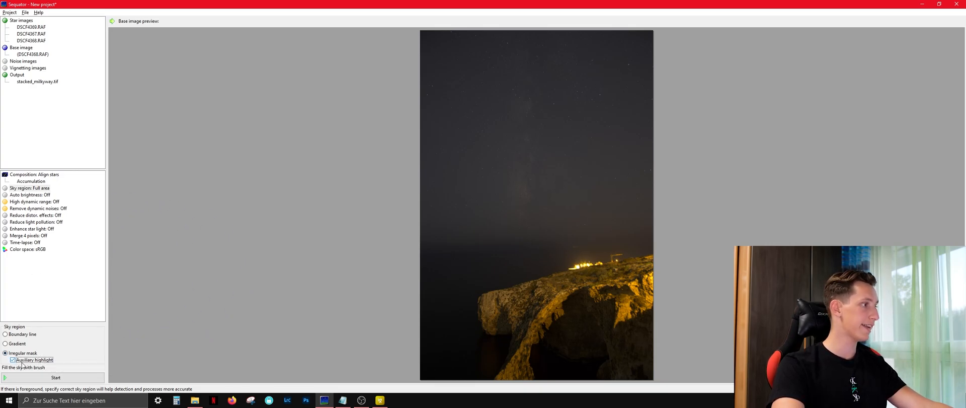
{"action": "left_click_drag", "start_coordinate": [428, 77], "coordinate": [439, 71]}
{"action": "left_click_drag", "start_coordinate": [604, 61], "coordinate": [648, 80]}
{"action": "left_click_drag", "start_coordinate": [464, 151], "coordinate": [607, 145]}
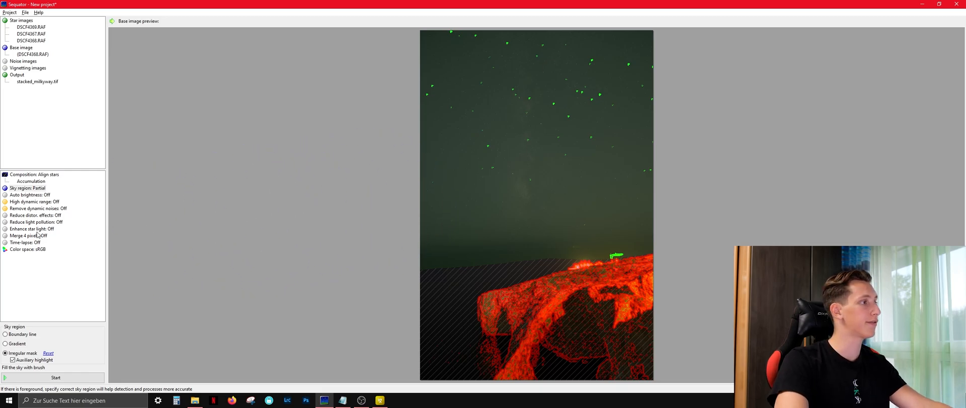
{"action": "left_click", "coordinate": [49, 353]}
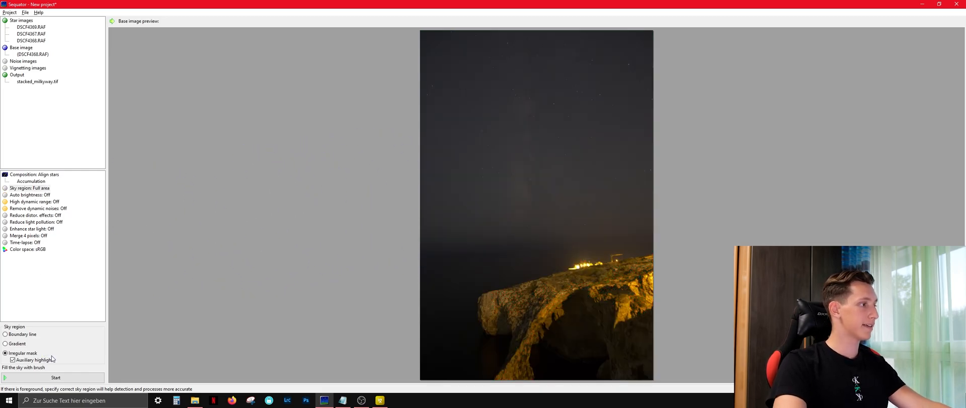
Turn on High dynamic range and Remove dynamic noises for the stack.
{"action": "left_click", "coordinate": [27, 195]}
{"action": "left_click", "coordinate": [34, 202]}
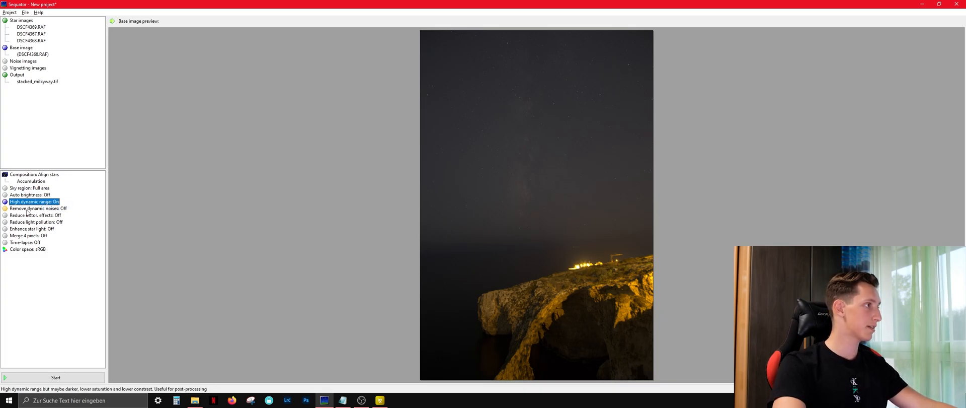
{"action": "left_click", "coordinate": [35, 208]}
{"action": "left_click", "coordinate": [45, 210]}
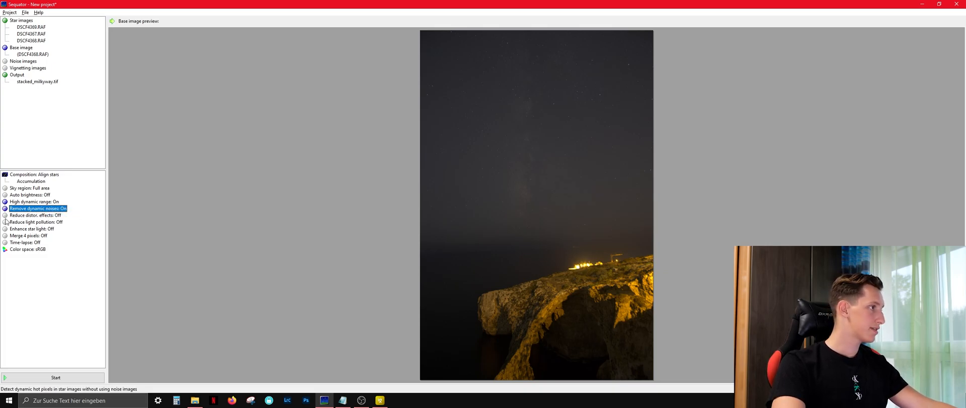
Set Reduce light pollution to Uneven at the weakest strength and start the stacking.
{"action": "left_click", "coordinate": [41, 223]}
{"action": "left_click", "coordinate": [44, 223]}
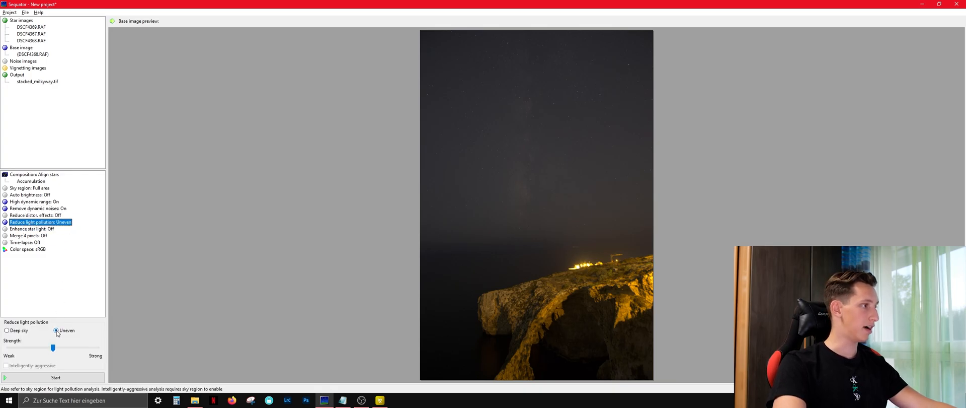
{"action": "left_click_drag", "start_coordinate": [52, 347], "coordinate": [8, 348]}
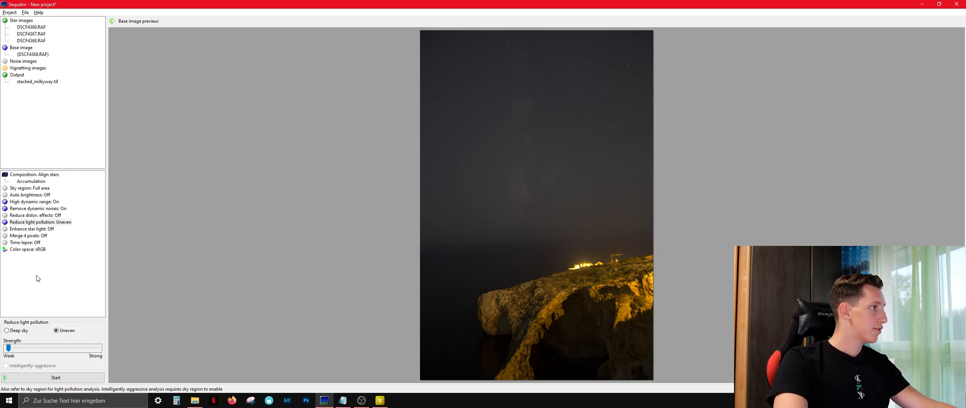
{"action": "left_click", "coordinate": [50, 377]}
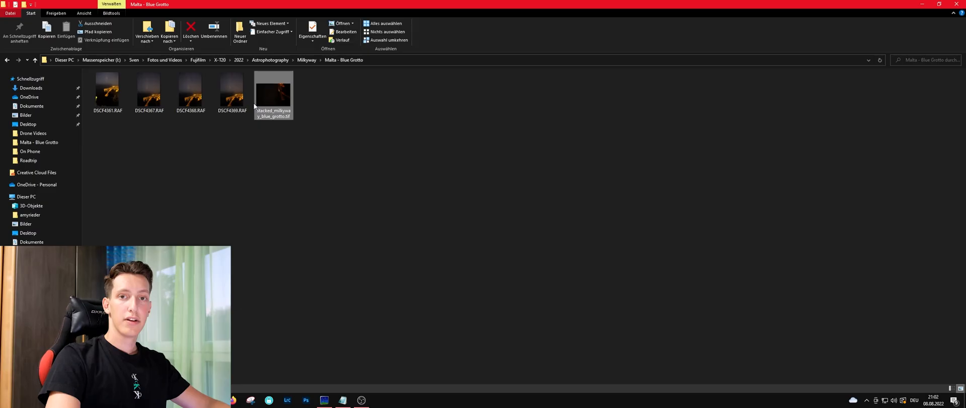
View the stacked image stacked_milkyway_blue_grotto.tif and return to its folder.
{"action": "double_click", "coordinate": [276, 94]}
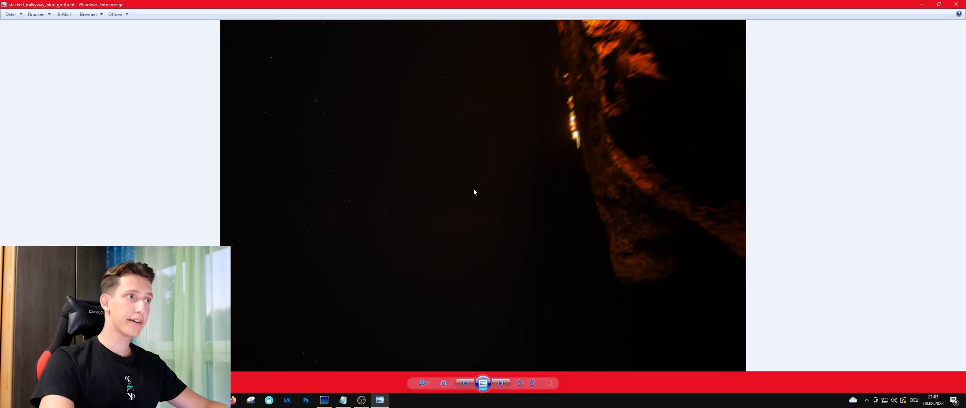
{"action": "key", "text": "Escape"}
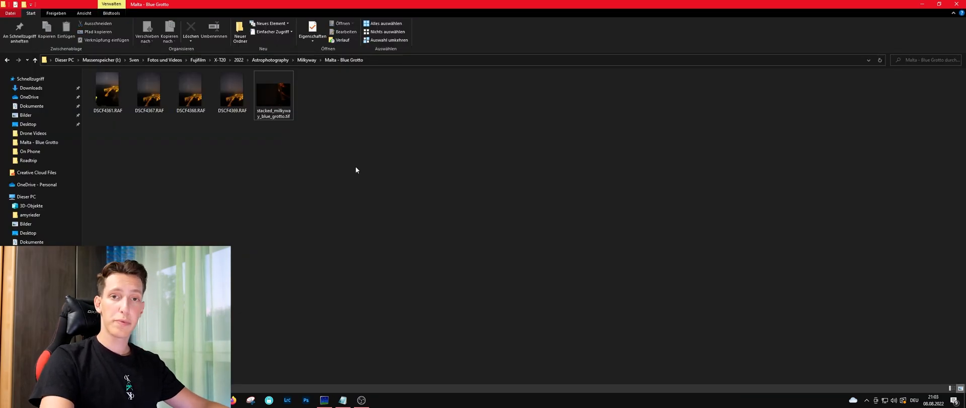
Switch to Photoshop and rotate stacked_milkyway_blue_grotto.tif 90° clockwise to portrait orientation.
{"action": "left_click", "coordinate": [306, 399]}
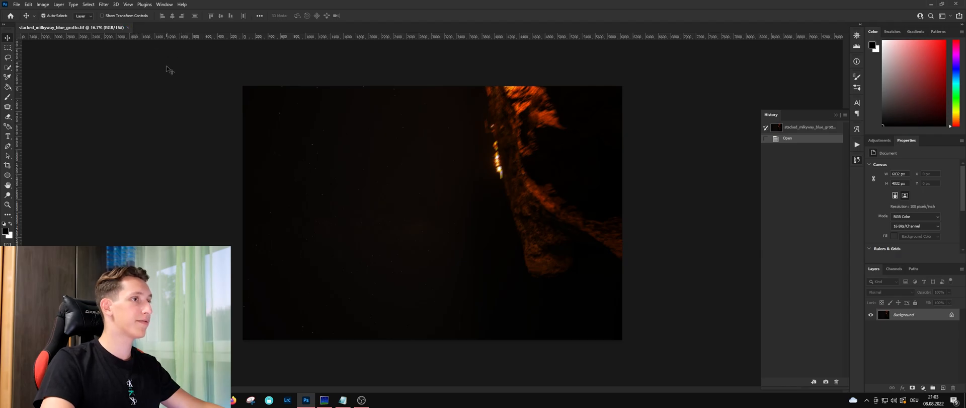
{"action": "left_click", "coordinate": [44, 5]}
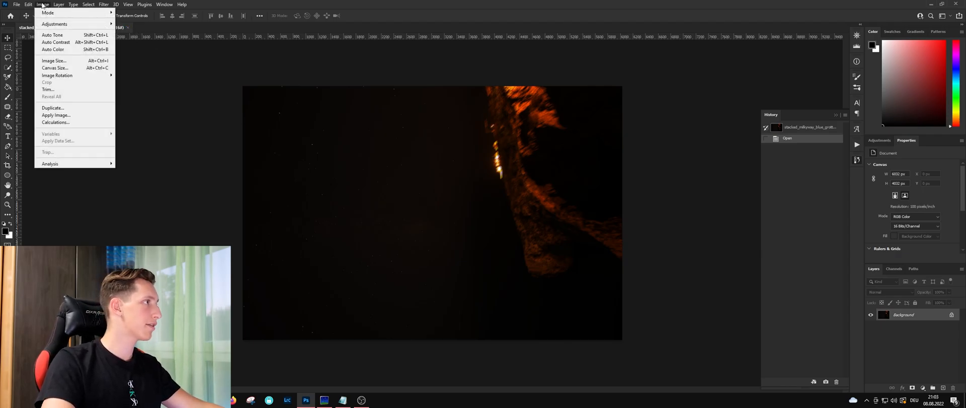
{"action": "mouse_move", "coordinate": [95, 76]}
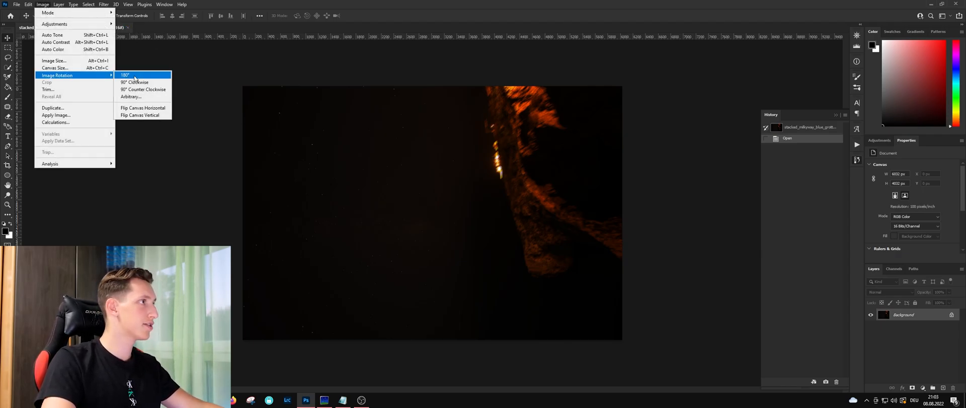
{"action": "left_click", "coordinate": [151, 85]}
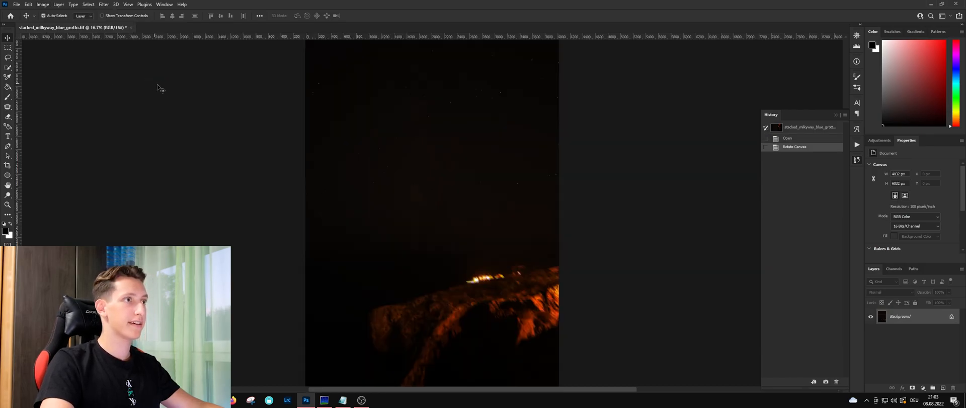
{"action": "key", "text": "ctrl+0"}
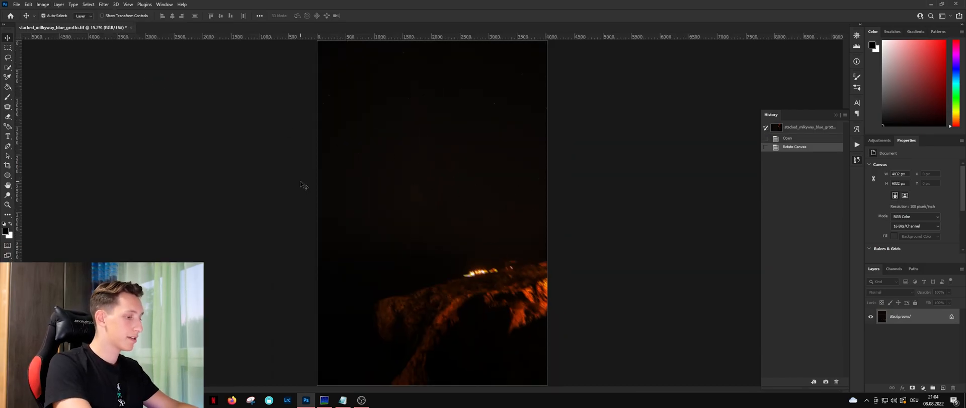
Hide the edit history and brighten the image with Levels by raising the RGB midtone value to about 2.7.
{"action": "left_click", "coordinate": [856, 161]}
{"action": "key", "text": "ctrl+l"}
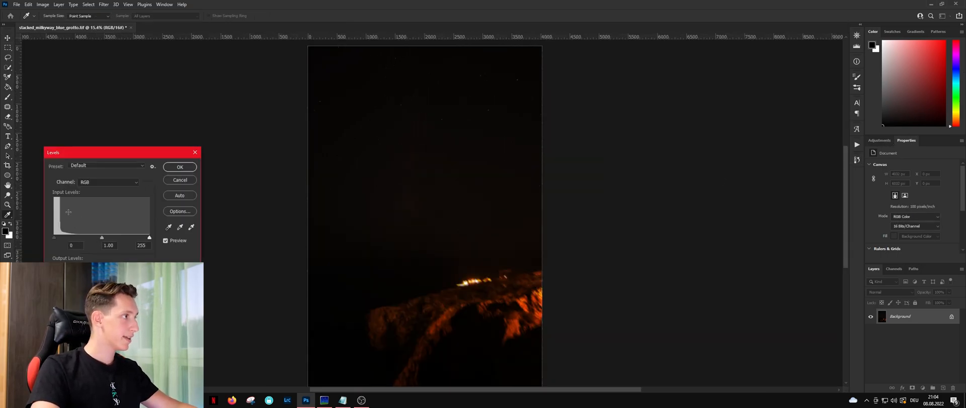
{"action": "left_click_drag", "start_coordinate": [103, 240], "coordinate": [69, 242]}
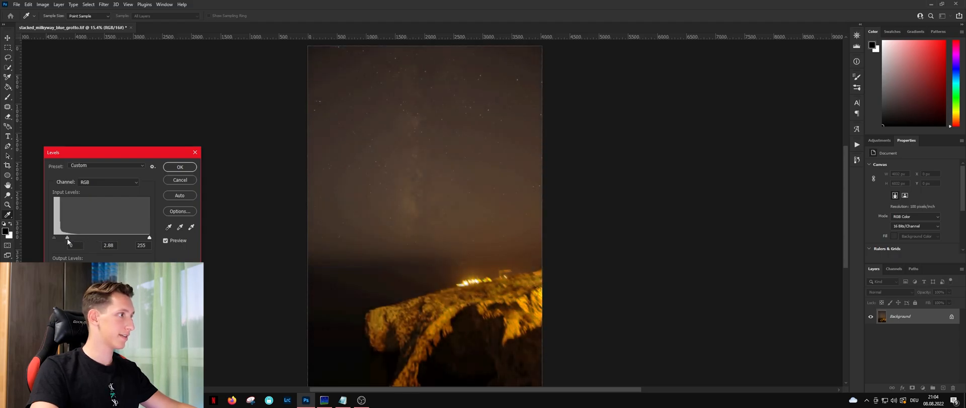
{"action": "left_click", "coordinate": [180, 166]}
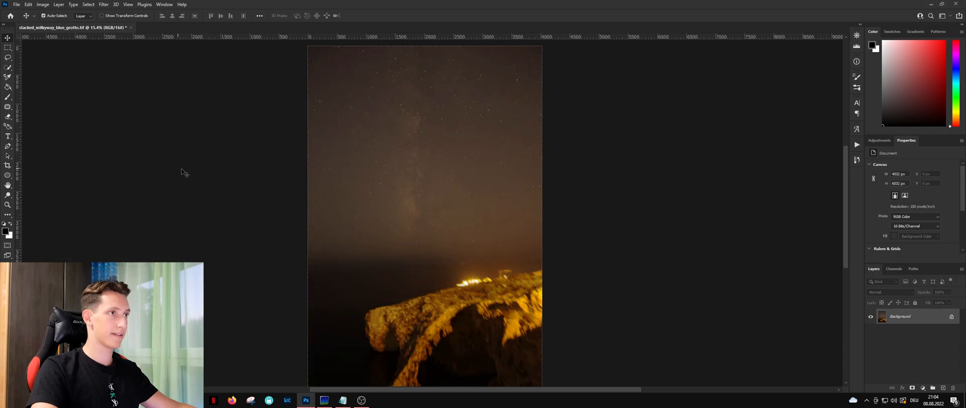
Examine the sharpness of the stars in the sky and of the rocky foreground up close.
{"action": "scroll", "coordinate": [464, 142], "scroll_direction": "up", "scroll_amount": 5}
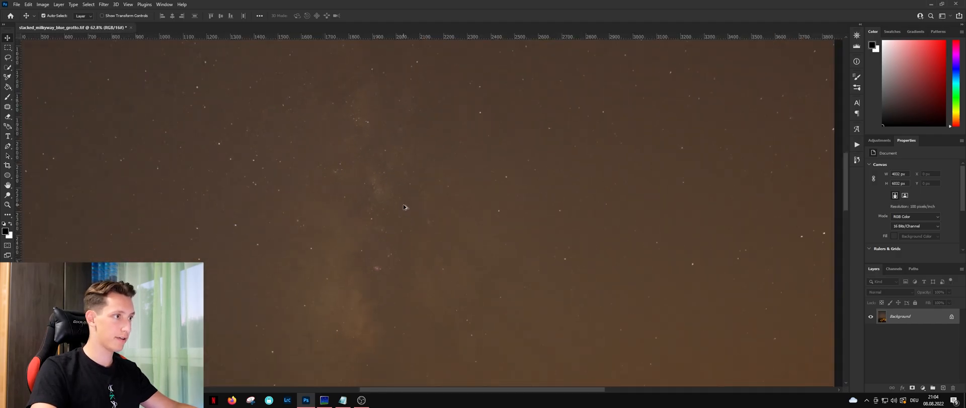
{"action": "scroll", "coordinate": [405, 207], "scroll_direction": "down", "scroll_amount": 1}
{"action": "scroll", "coordinate": [398, 263], "scroll_direction": "down", "scroll_amount": 4}
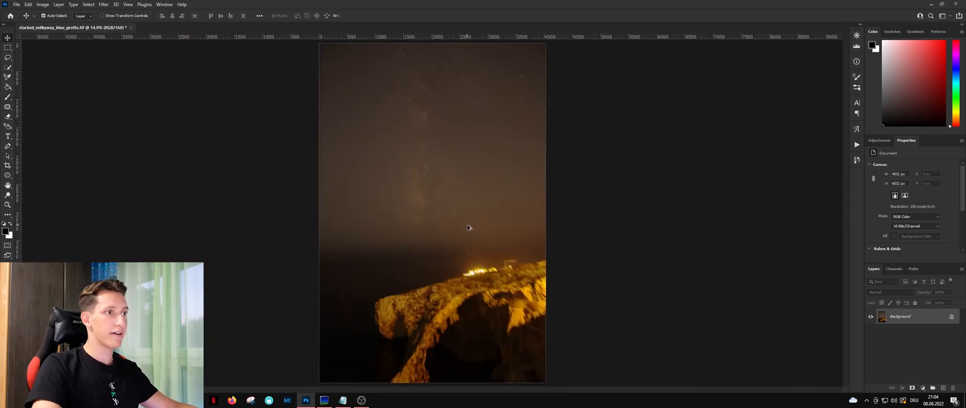
{"action": "scroll", "coordinate": [495, 288], "scroll_direction": "up", "scroll_amount": 5}
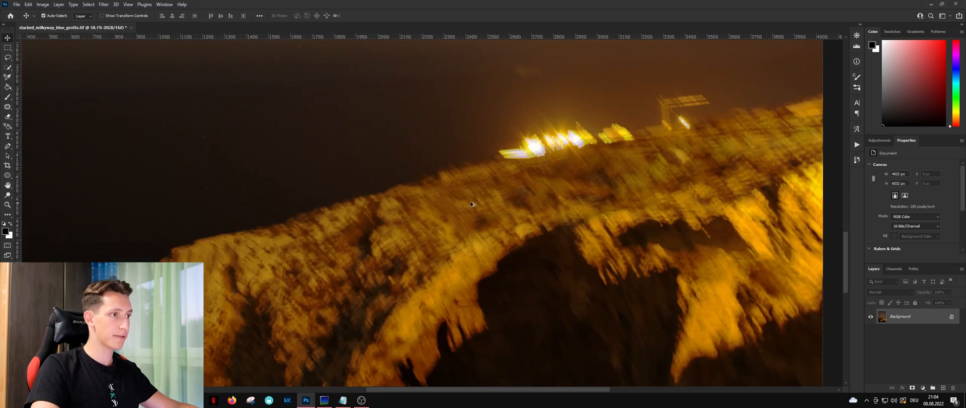
{"action": "scroll", "coordinate": [496, 210], "scroll_direction": "down", "scroll_amount": 1}
{"action": "scroll", "coordinate": [590, 213], "scroll_direction": "down", "scroll_amount": 3}
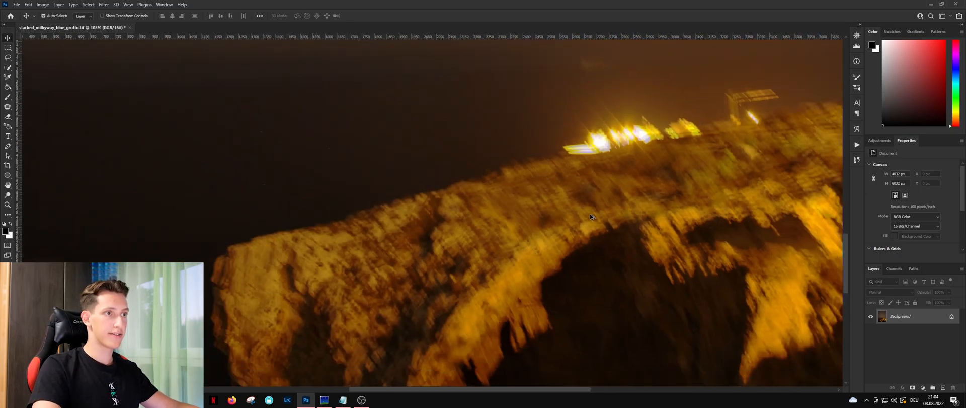
Crop the image with no fixed ratio to the full-width sky and the lights on the cliff, about 4032 × 4128 px.
{"action": "scroll", "coordinate": [571, 185], "scroll_direction": "down", "scroll_amount": 2}
{"action": "key", "text": "c"}
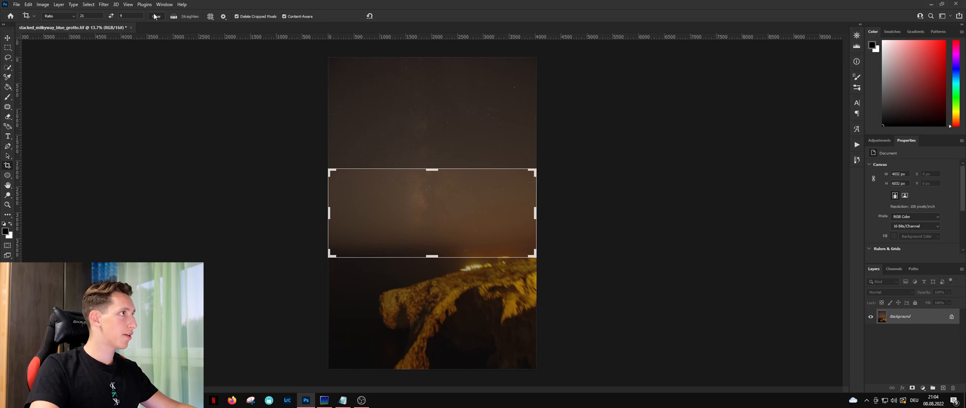
{"action": "left_click_drag", "start_coordinate": [433, 169], "coordinate": [434, 113]}
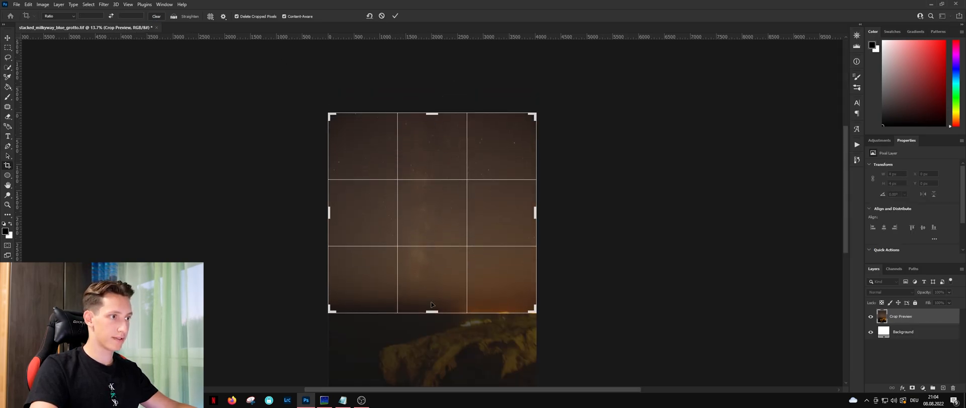
{"action": "left_click_drag", "start_coordinate": [433, 311], "coordinate": [433, 319]}
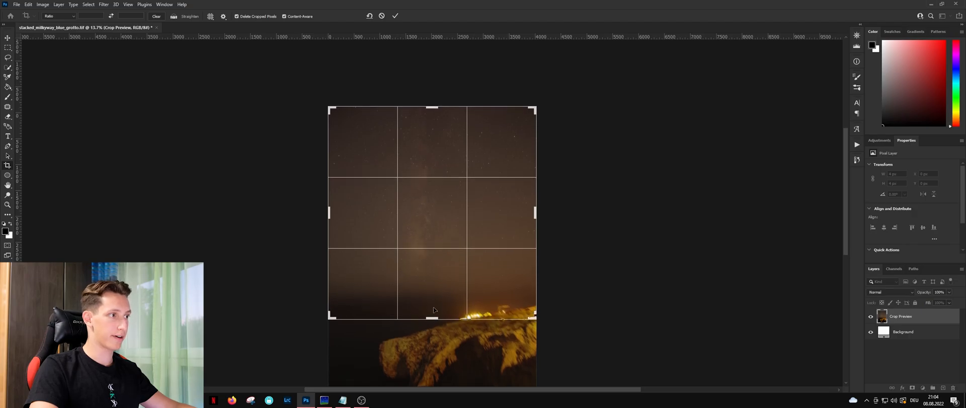
{"action": "key", "text": "Return"}
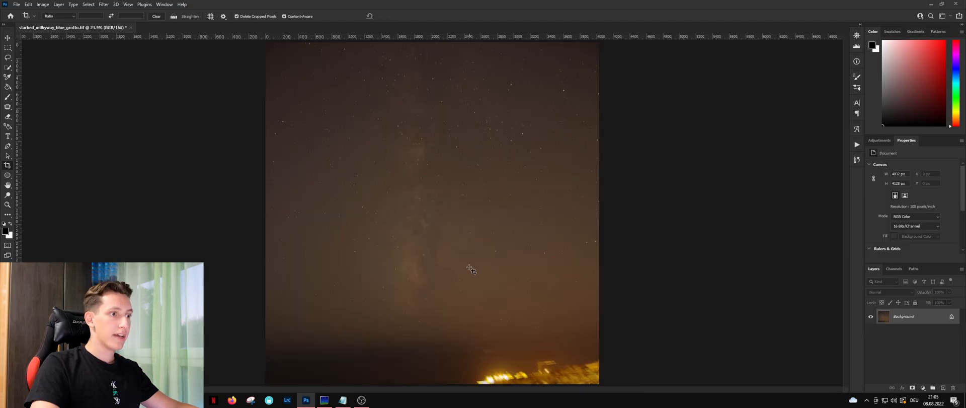
{"action": "scroll", "coordinate": [469, 268], "scroll_direction": "down", "scroll_amount": 1}
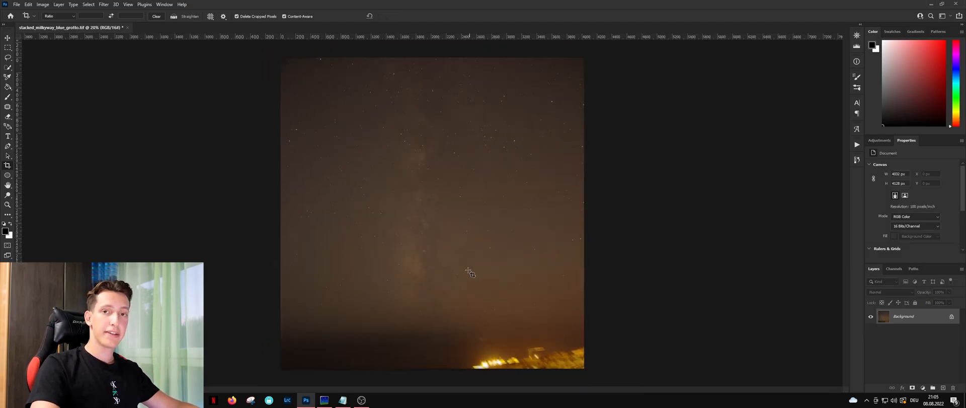
Unlock the Background layer and duplicate it twice.
{"action": "left_click", "coordinate": [952, 317]}
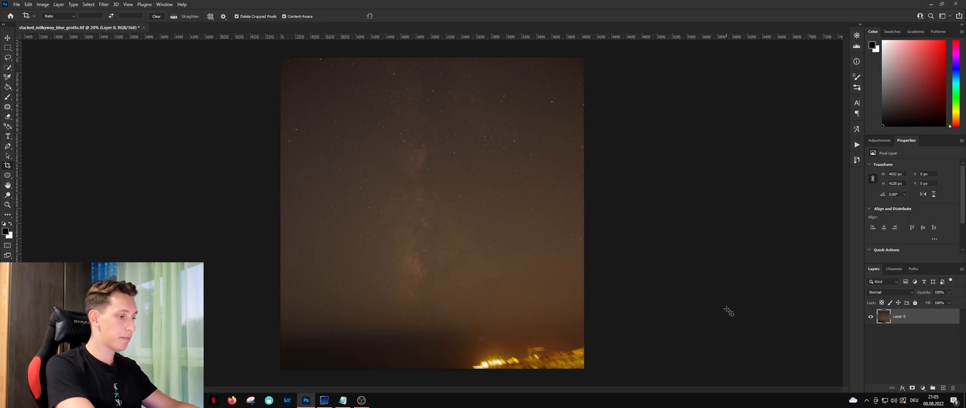
{"action": "key", "text": "ctrl+j"}
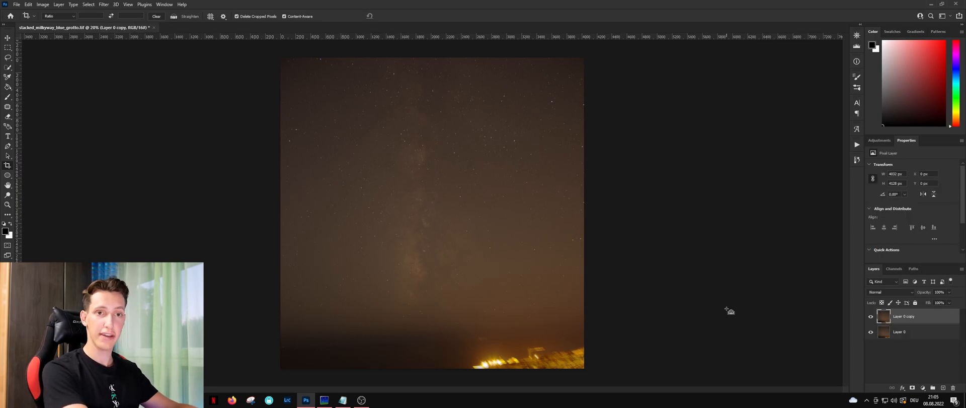
{"action": "key", "text": "ctrl+j"}
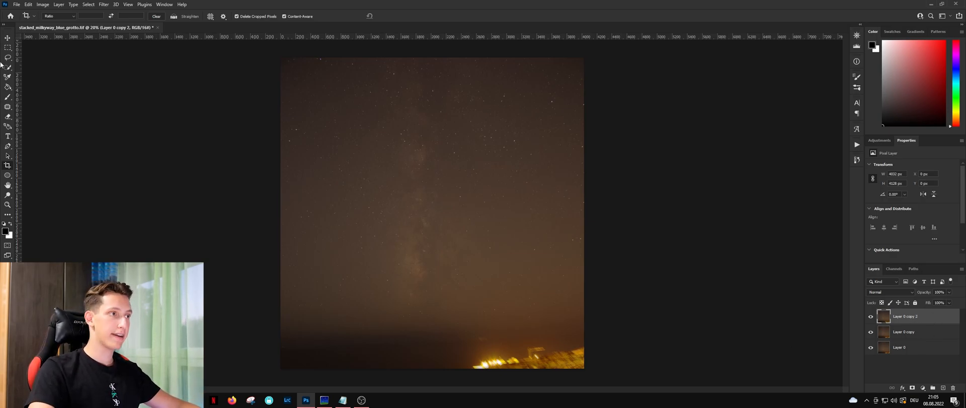
Apply the Dust & Scratches filter to Layer 0 copy 2 with radius 500 pixels and threshold 0.
{"action": "left_click", "coordinate": [108, 4]}
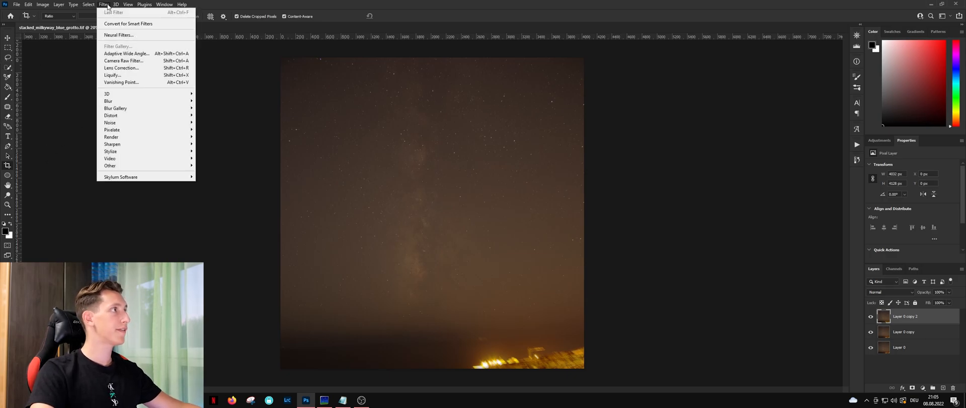
{"action": "mouse_move", "coordinate": [174, 123]}
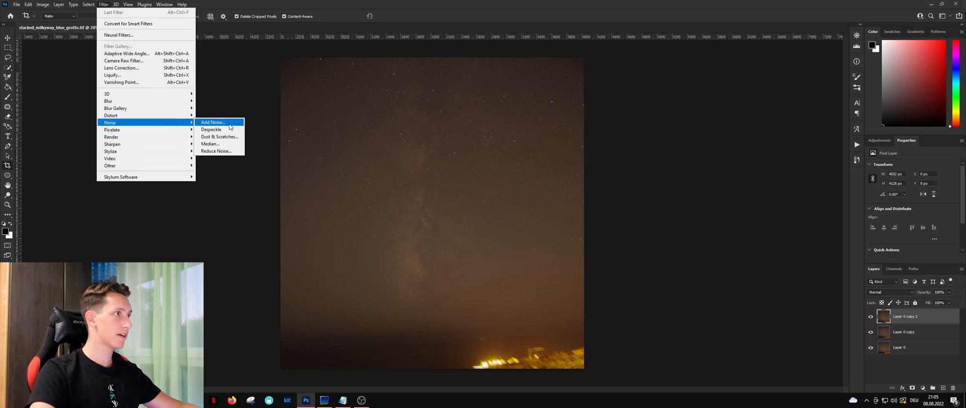
{"action": "left_click", "coordinate": [228, 148]}
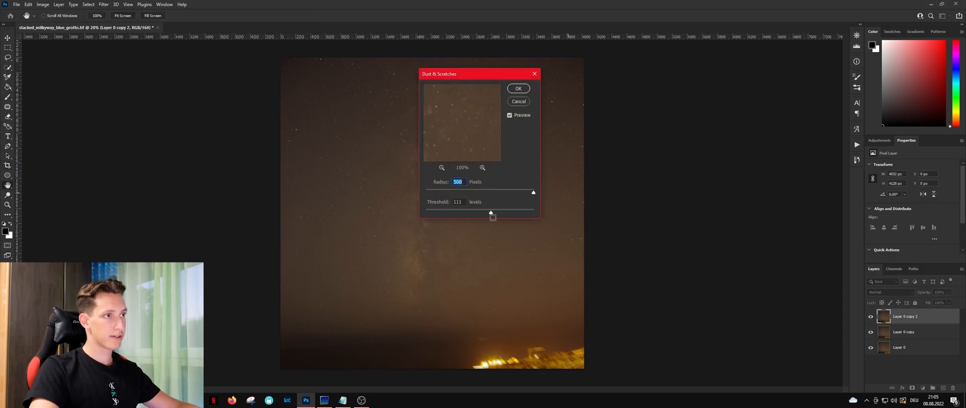
{"action": "key", "text": "Tab"}
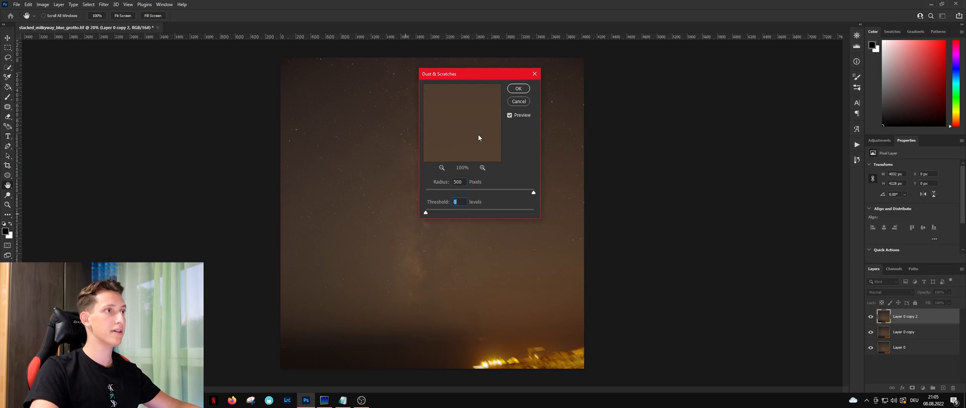
{"action": "left_click", "coordinate": [518, 89]}
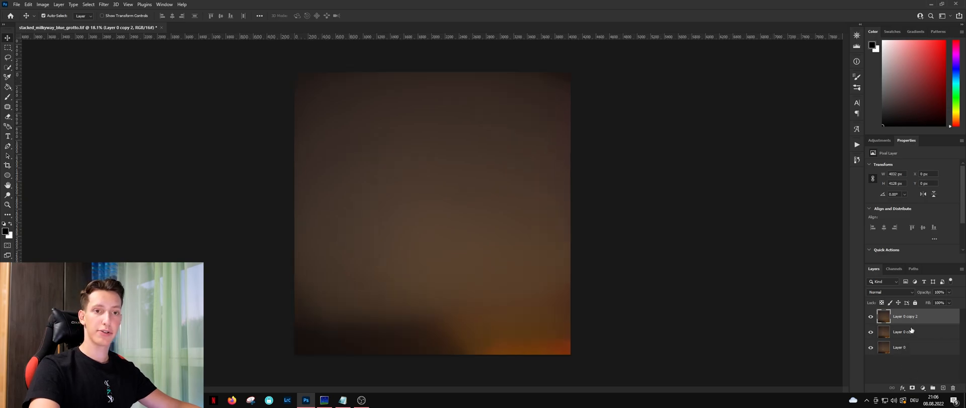
Temporarily hide the blurred Layer 0 copy 2 to examine the brightness and colour gradients across the starry sky.
{"action": "left_click", "coordinate": [910, 333]}
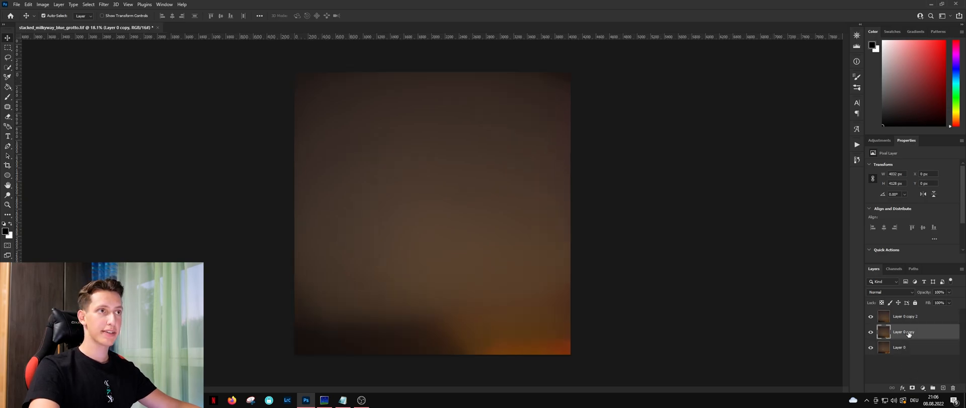
{"action": "left_click", "coordinate": [870, 317]}
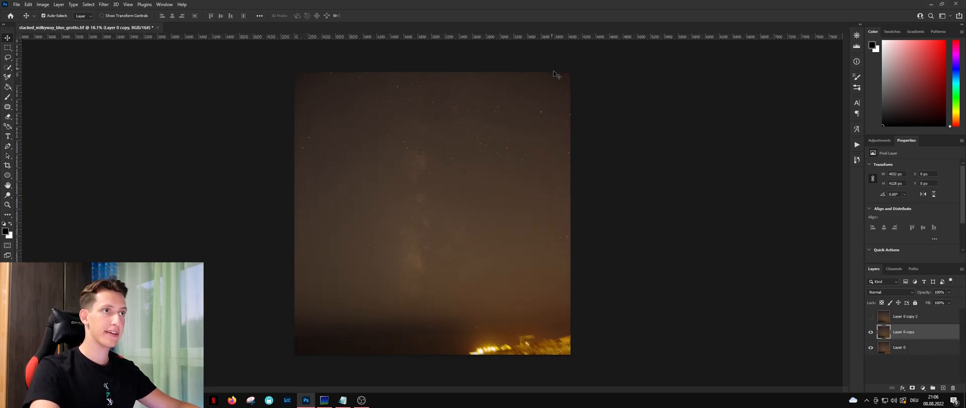
{"action": "scroll", "coordinate": [585, 92], "scroll_direction": "up", "scroll_amount": 6}
{"action": "scroll", "coordinate": [604, 89], "scroll_direction": "up", "scroll_amount": 3}
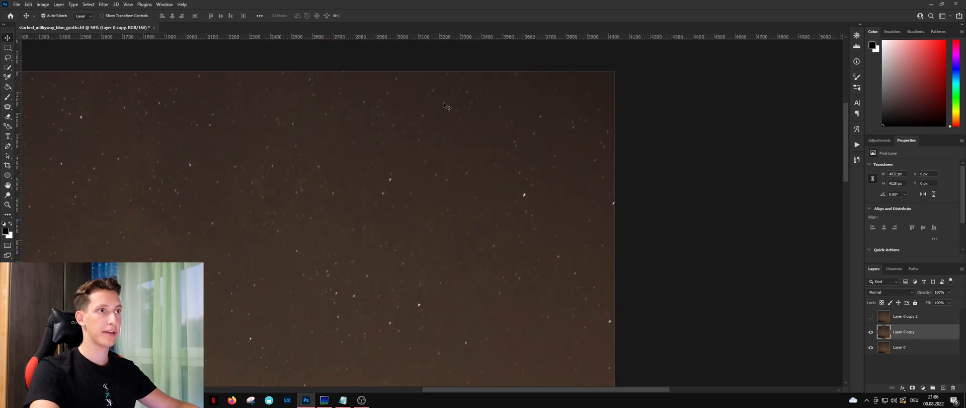
{"action": "scroll", "coordinate": [254, 230], "scroll_direction": "down", "scroll_amount": 6}
{"action": "scroll", "coordinate": [469, 280], "scroll_direction": "up", "scroll_amount": 4}
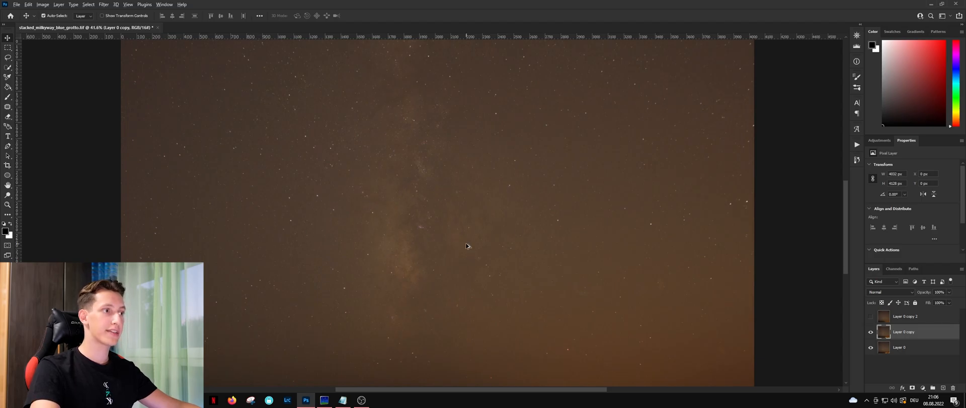
{"action": "scroll", "coordinate": [395, 147], "scroll_direction": "down", "scroll_amount": 5}
{"action": "scroll", "coordinate": [397, 146], "scroll_direction": "up", "scroll_amount": 2}
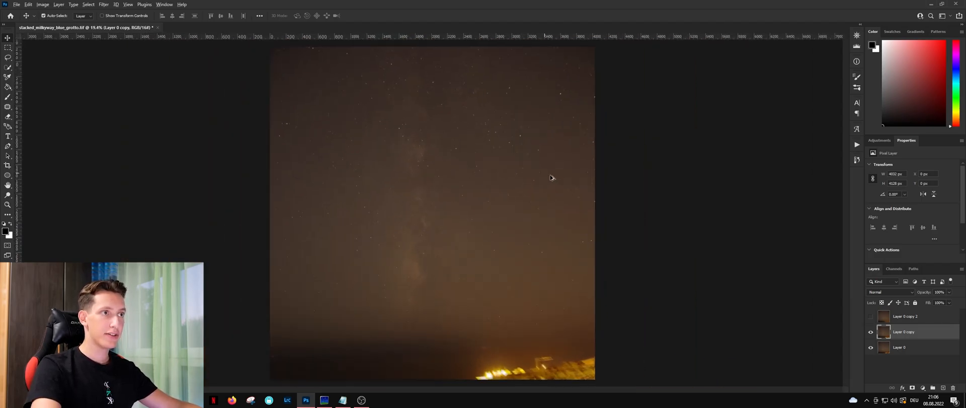
{"action": "scroll", "coordinate": [551, 177], "scroll_direction": "up", "scroll_amount": 5}
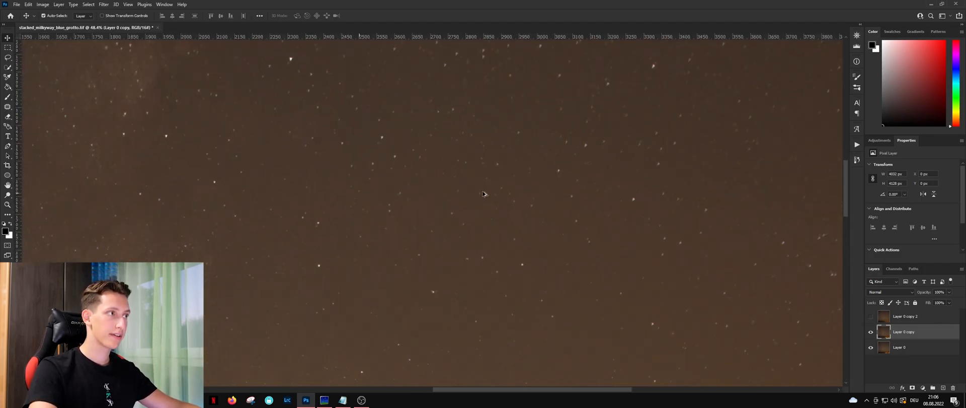
{"action": "scroll", "coordinate": [261, 144], "scroll_direction": "down", "scroll_amount": 4}
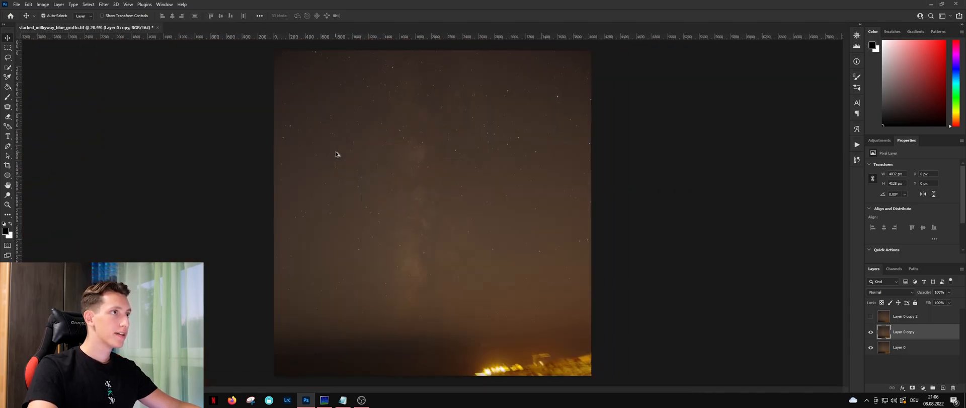
{"action": "left_click", "coordinate": [903, 316]}
{"action": "left_click", "coordinate": [870, 316]}
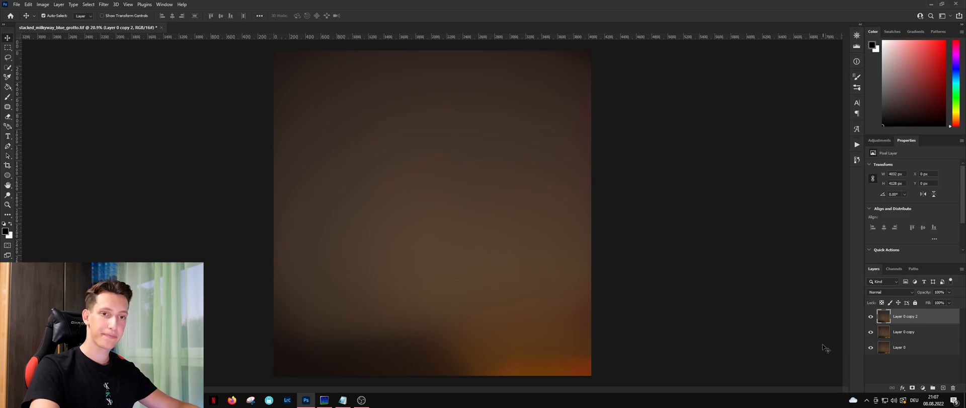
Use Apply Image on Layer 0 copy with the merged RGB source, Subtract blending, 100% opacity, scale 1 and offset 60.
{"action": "left_click", "coordinate": [904, 332]}
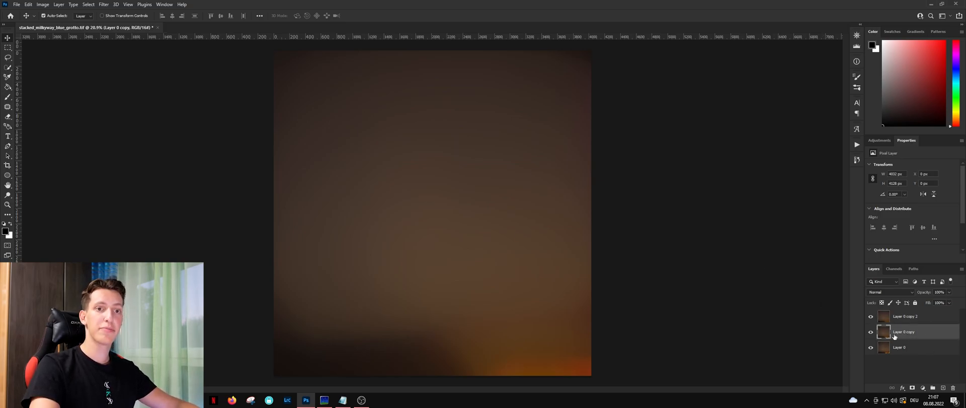
{"action": "left_click", "coordinate": [41, 5]}
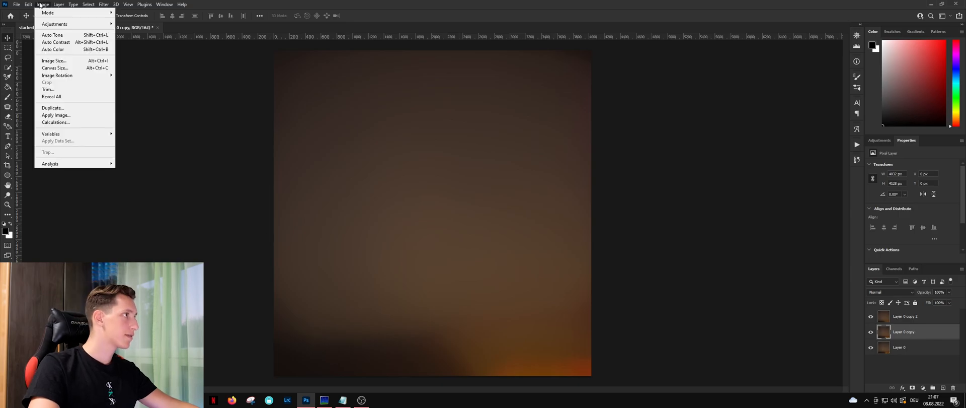
{"action": "left_click", "coordinate": [68, 115]}
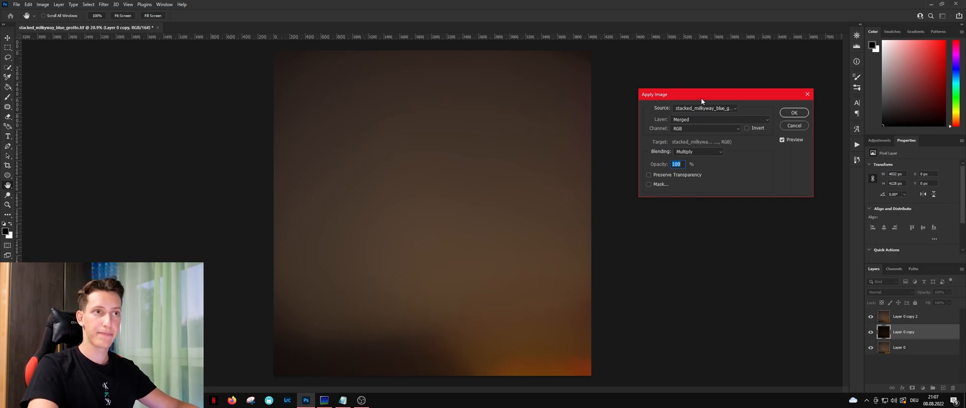
{"action": "left_click", "coordinate": [685, 152]}
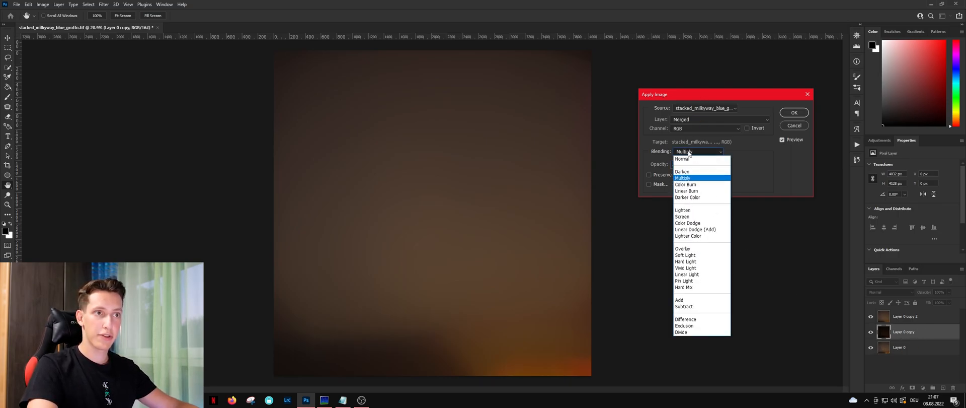
{"action": "left_click", "coordinate": [689, 307]}
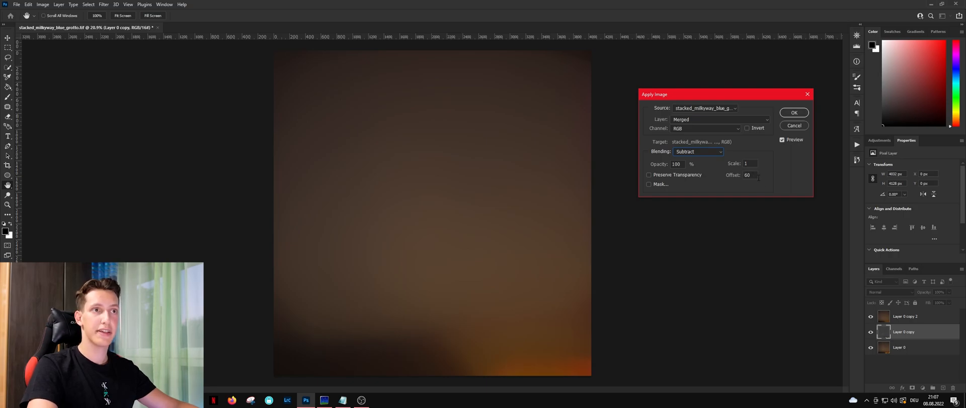
{"action": "left_click", "coordinate": [795, 113]}
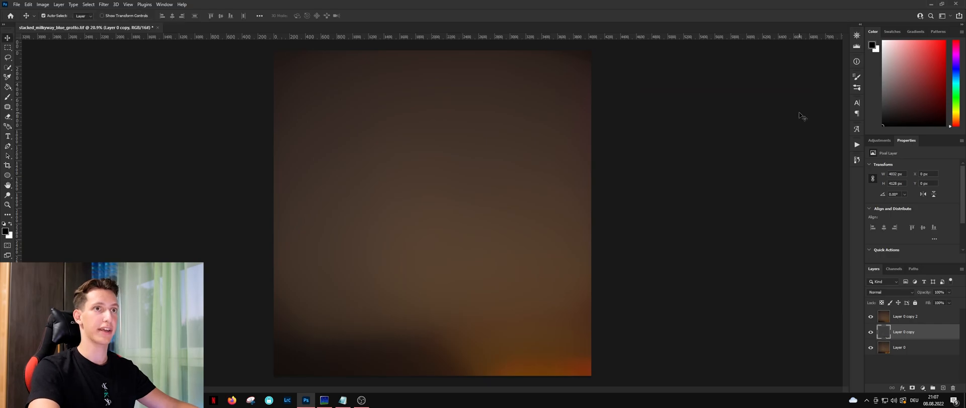
Compare the subtracted Layer 0 copy with the original sky and remove the blurred Layer 0 copy 2.
{"action": "left_click", "coordinate": [872, 316]}
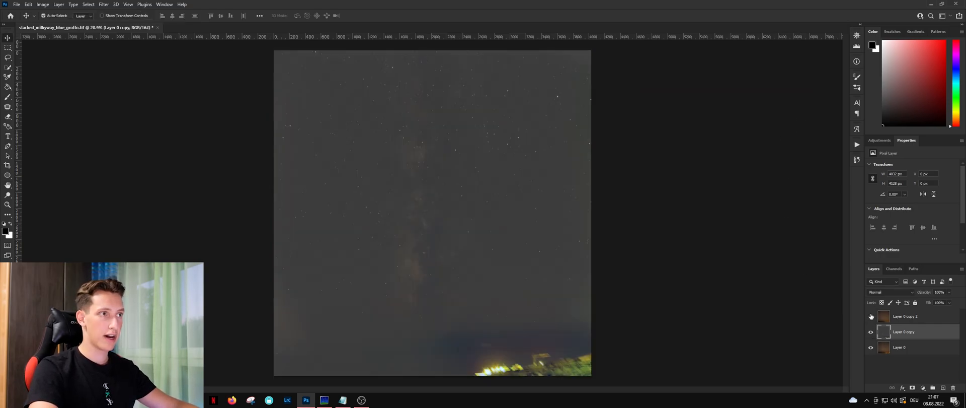
{"action": "scroll", "coordinate": [380, 255], "scroll_direction": "up", "scroll_amount": 11}
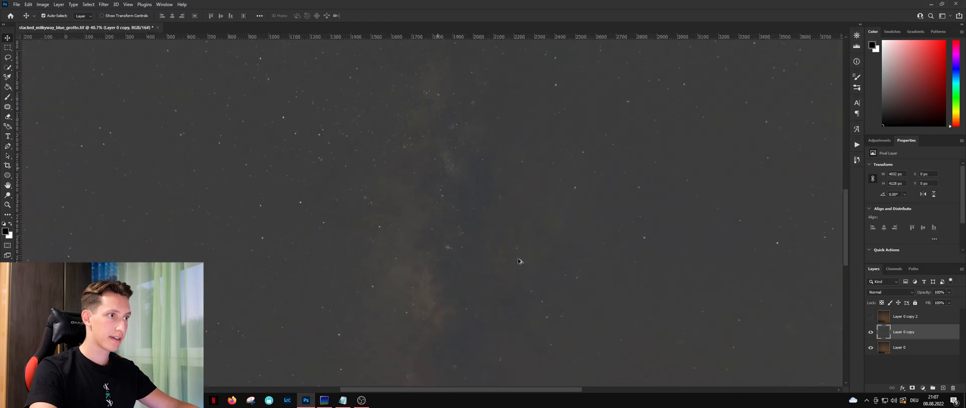
{"action": "scroll", "coordinate": [462, 204], "scroll_direction": "down", "scroll_amount": 6}
{"action": "scroll", "coordinate": [454, 173], "scroll_direction": "down", "scroll_amount": 3}
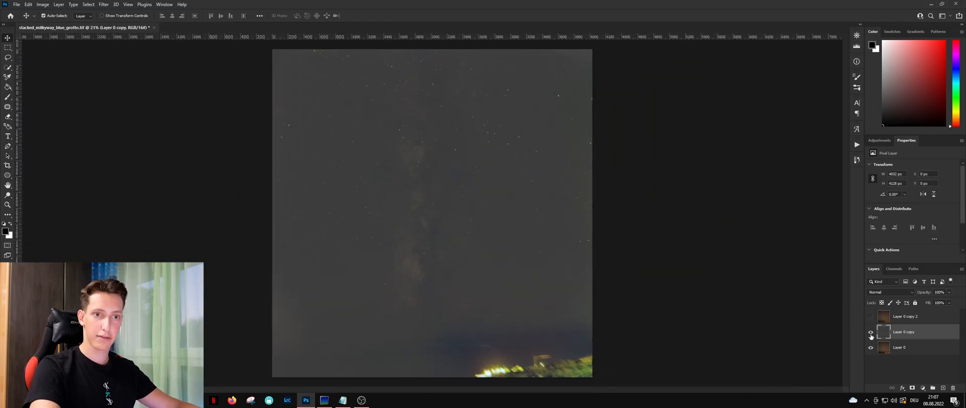
{"action": "left_click", "coordinate": [872, 332]}
{"action": "left_click", "coordinate": [871, 332]}
{"action": "left_click", "coordinate": [872, 332]}
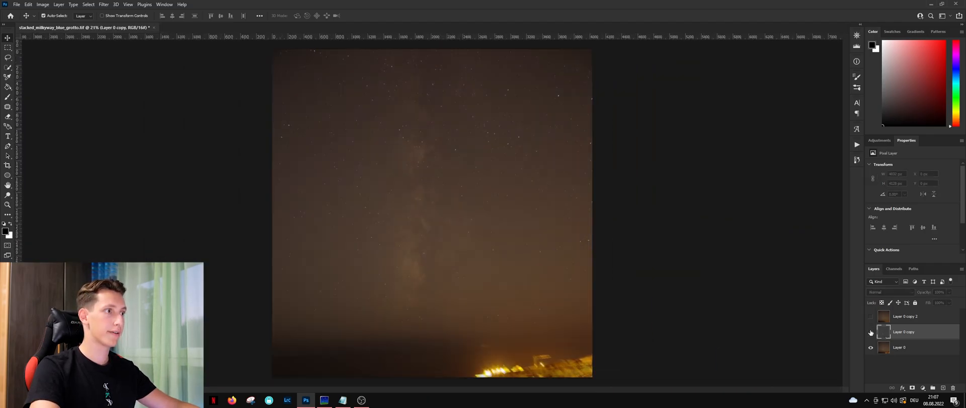
{"action": "left_click", "coordinate": [871, 332]}
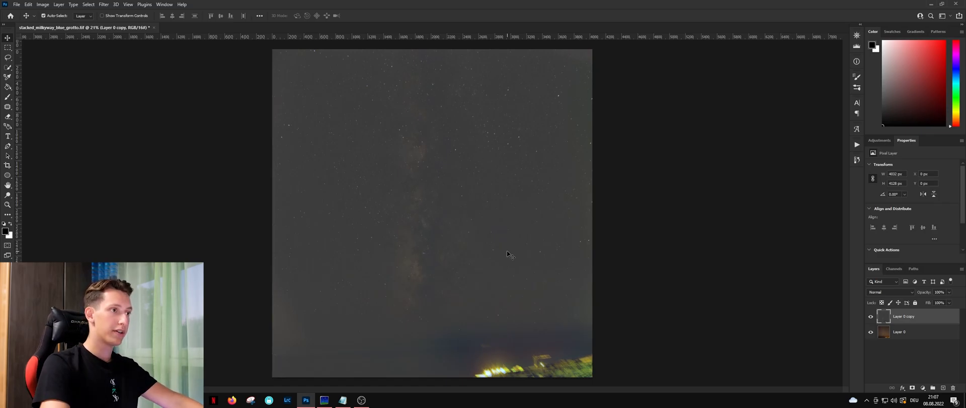
Brighten Layer 0 copy with a Levels adjustment, setting the RGB midtone input to 1.29.
{"action": "scroll", "coordinate": [391, 291], "scroll_direction": "up", "scroll_amount": 5}
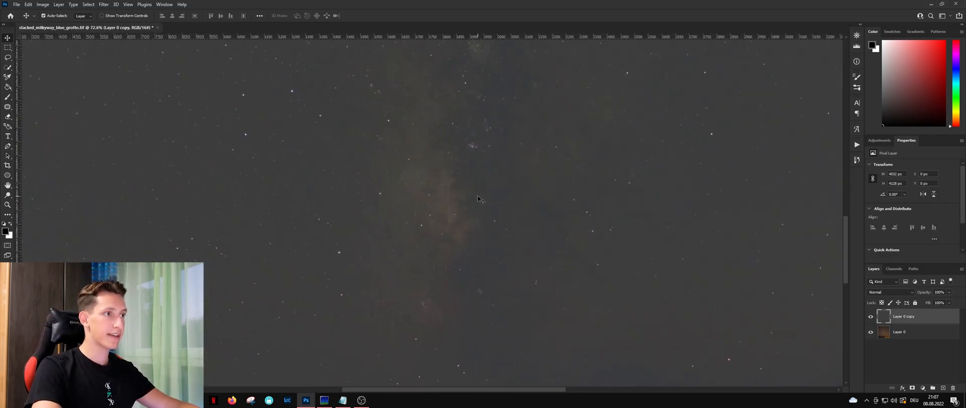
{"action": "scroll", "coordinate": [467, 179], "scroll_direction": "down", "scroll_amount": 5}
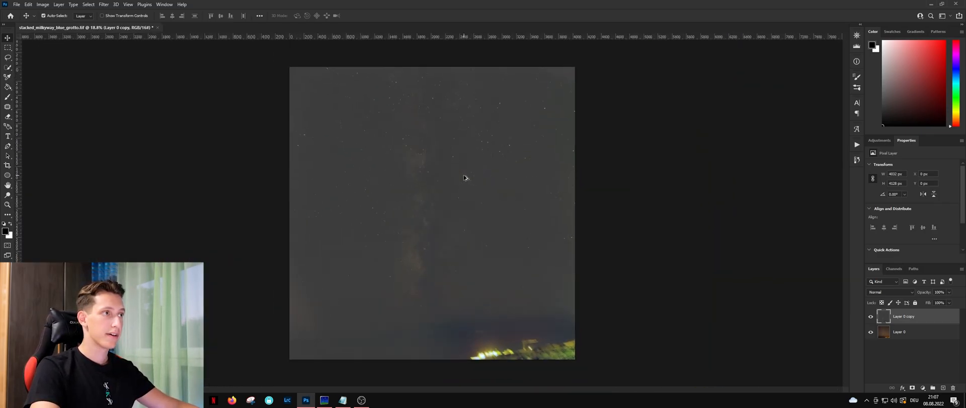
{"action": "key", "text": "ctrl+l"}
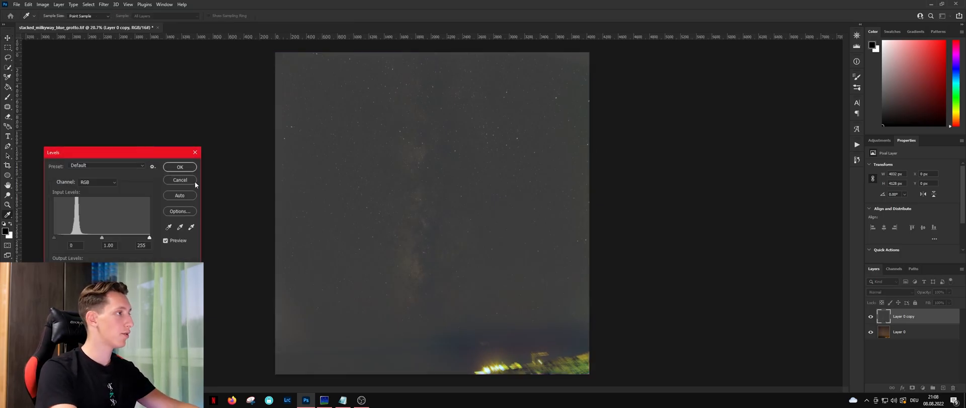
{"action": "left_click_drag", "start_coordinate": [101, 152], "coordinate": [161, 147]}
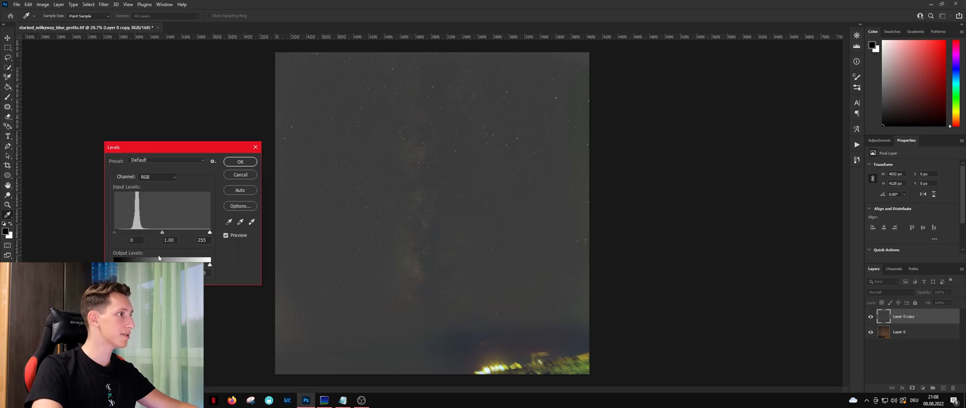
{"action": "left_click_drag", "start_coordinate": [162, 233], "coordinate": [154, 233]}
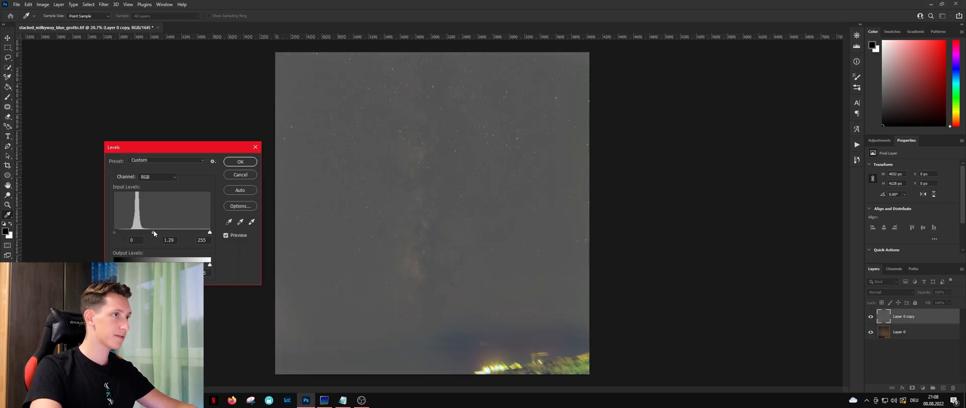
{"action": "left_click", "coordinate": [240, 161]}
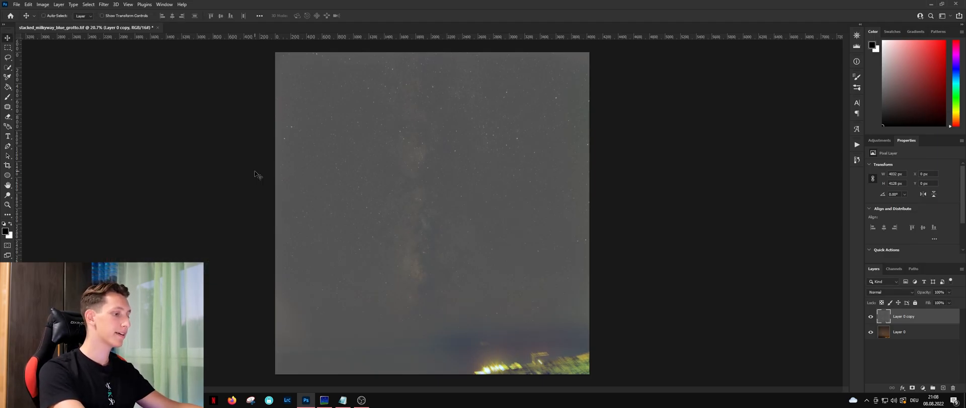
Darken the sky background on Layer 0 copy with another Levels adjustment, setting the RGB black input level to 45.
{"action": "key", "text": "ctrl+l"}
{"action": "left_click_drag", "start_coordinate": [114, 232], "coordinate": [132, 231]}
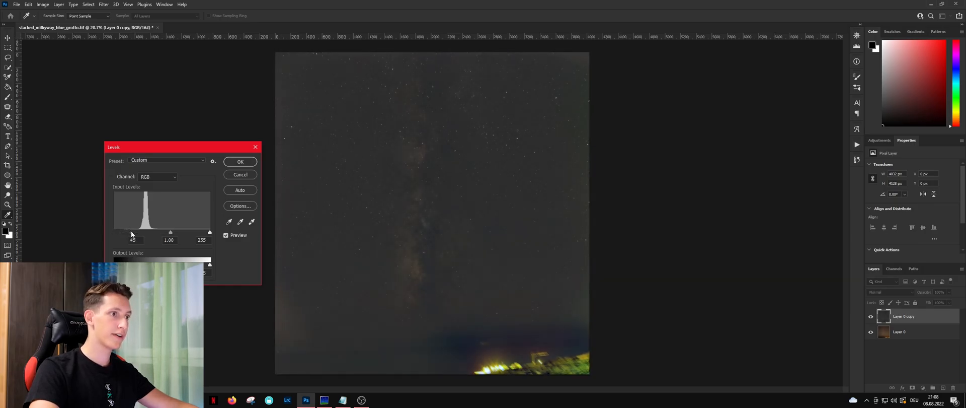
{"action": "left_click", "coordinate": [240, 162]}
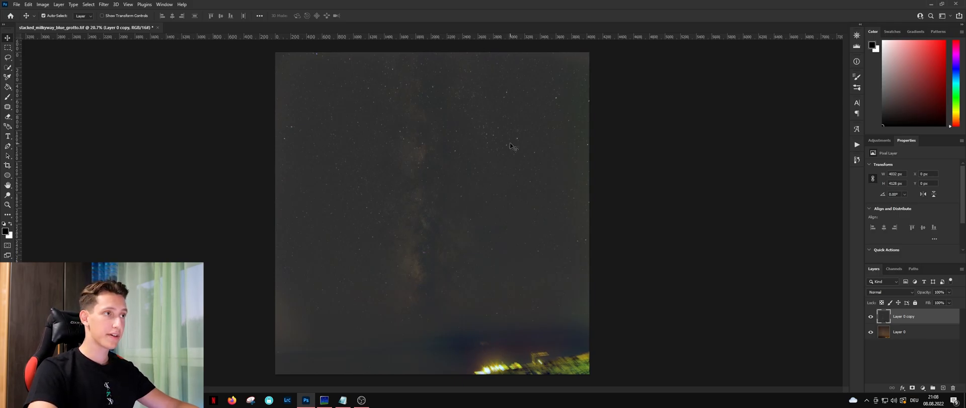
Examine the stars and the Milky Way core across the adjusted sky at different magnifications.
{"action": "scroll", "coordinate": [498, 117], "scroll_direction": "up", "scroll_amount": 1}
{"action": "scroll", "coordinate": [497, 117], "scroll_direction": "up", "scroll_amount": 4}
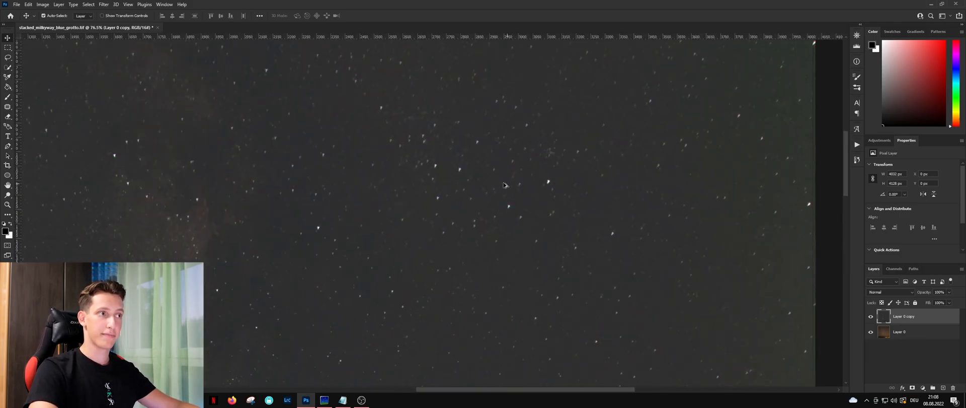
{"action": "scroll", "coordinate": [477, 180], "scroll_direction": "down", "scroll_amount": 4}
{"action": "scroll", "coordinate": [461, 180], "scroll_direction": "up", "scroll_amount": 3}
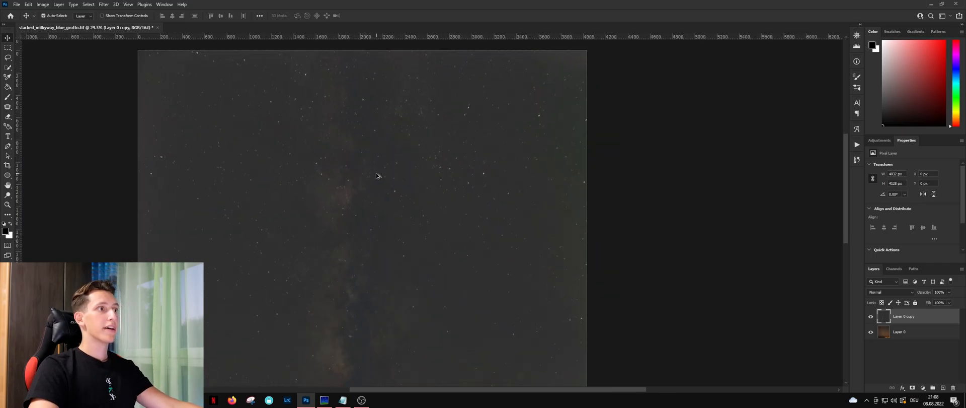
{"action": "scroll", "coordinate": [499, 193], "scroll_direction": "up", "scroll_amount": 2}
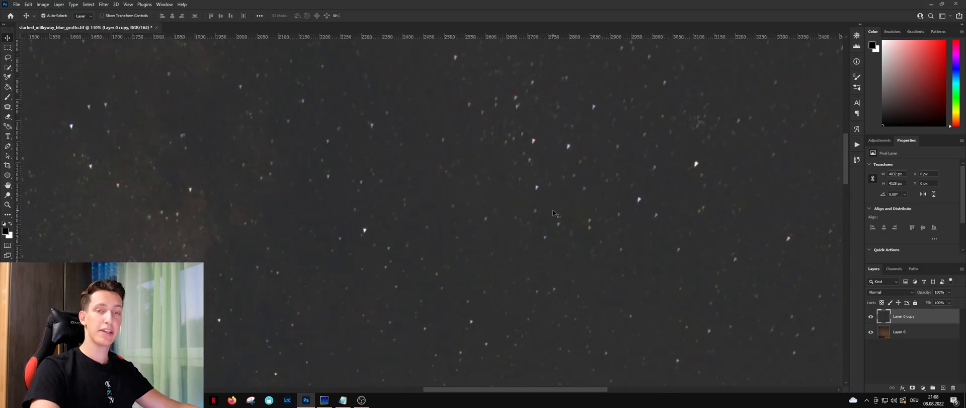
{"action": "scroll", "coordinate": [349, 182], "scroll_direction": "down", "scroll_amount": 3}
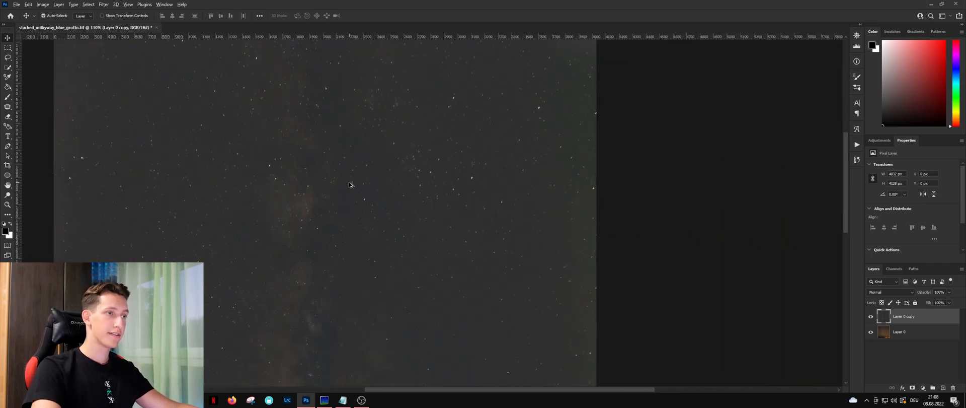
{"action": "scroll", "coordinate": [352, 184], "scroll_direction": "down", "scroll_amount": 2}
{"action": "scroll", "coordinate": [405, 215], "scroll_direction": "up", "scroll_amount": 1}
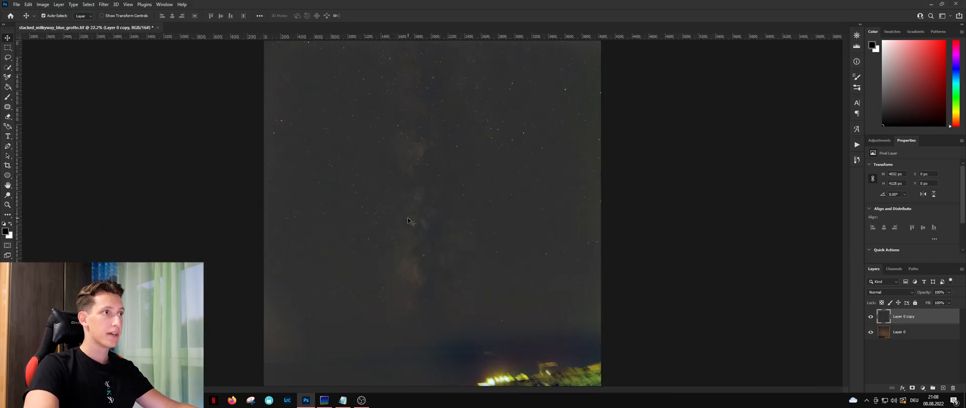
{"action": "scroll", "coordinate": [493, 146], "scroll_direction": "up", "scroll_amount": 2}
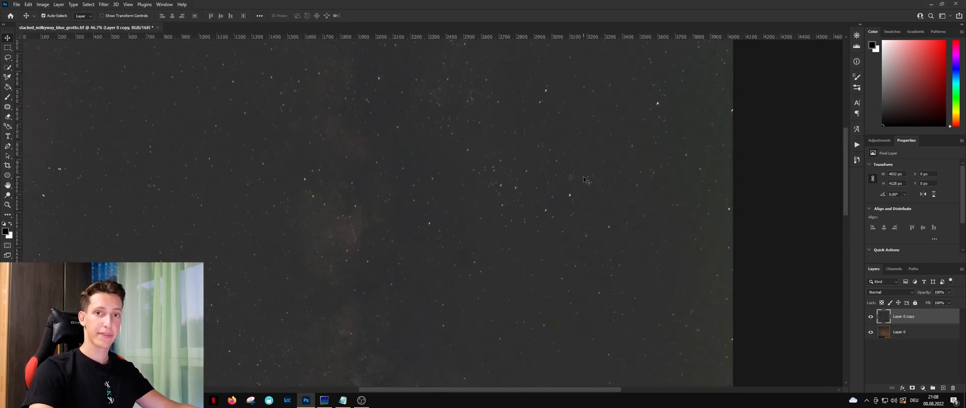
{"action": "scroll", "coordinate": [355, 161], "scroll_direction": "down", "scroll_amount": 2}
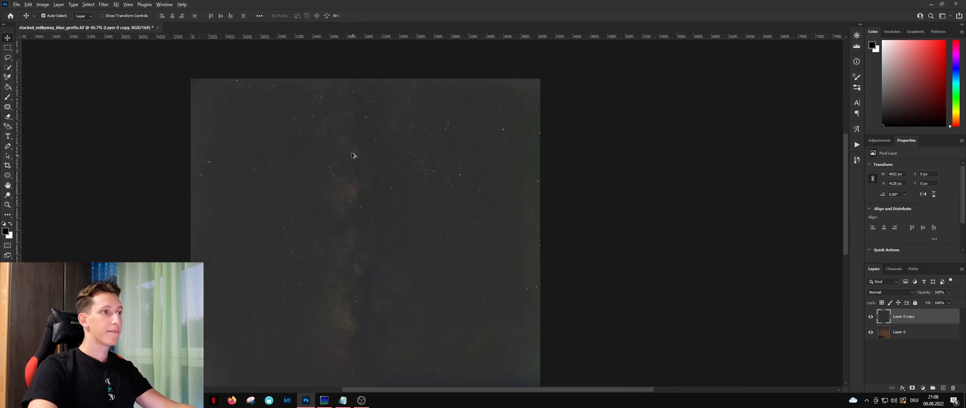
{"action": "scroll", "coordinate": [352, 175], "scroll_direction": "up", "scroll_amount": 1}
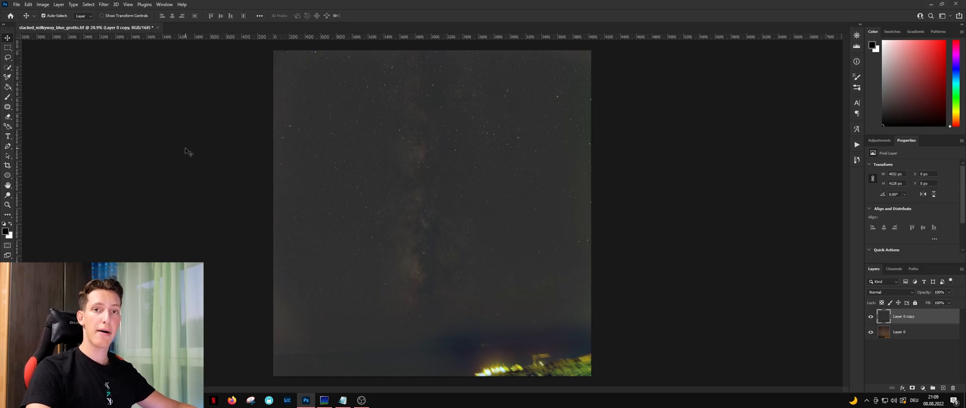
Save a copy as stars.tif in the Starnet V2 folder, replacing the existing file, with no image compression and layers discarded.
{"action": "left_click", "coordinate": [16, 4]}
{"action": "left_click", "coordinate": [17, 4]}
{"action": "left_click", "coordinate": [17, 5]}
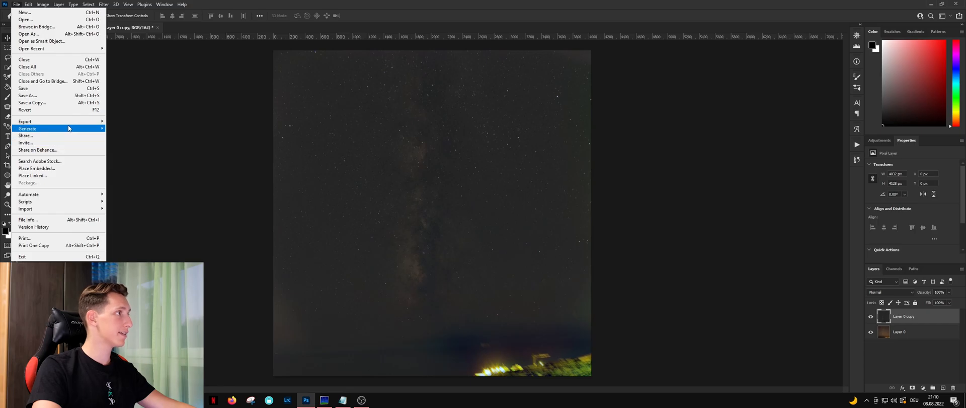
{"action": "left_click", "coordinate": [50, 95]}
{"action": "left_click", "coordinate": [548, 265]}
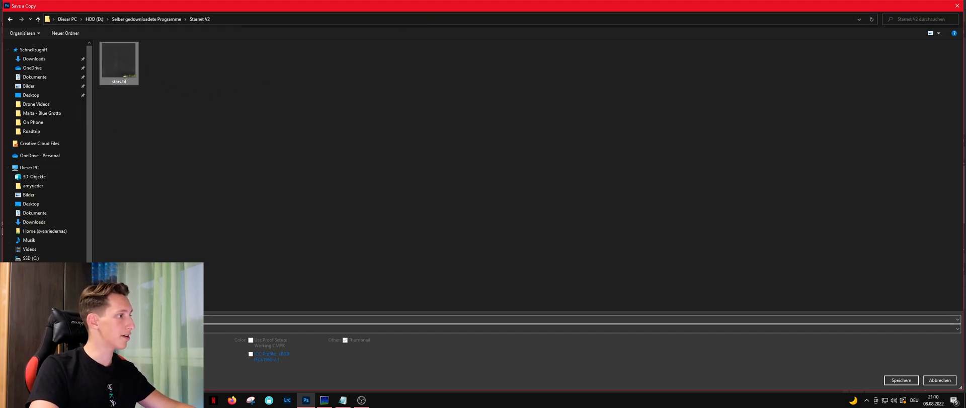
{"action": "left_click", "coordinate": [913, 378]}
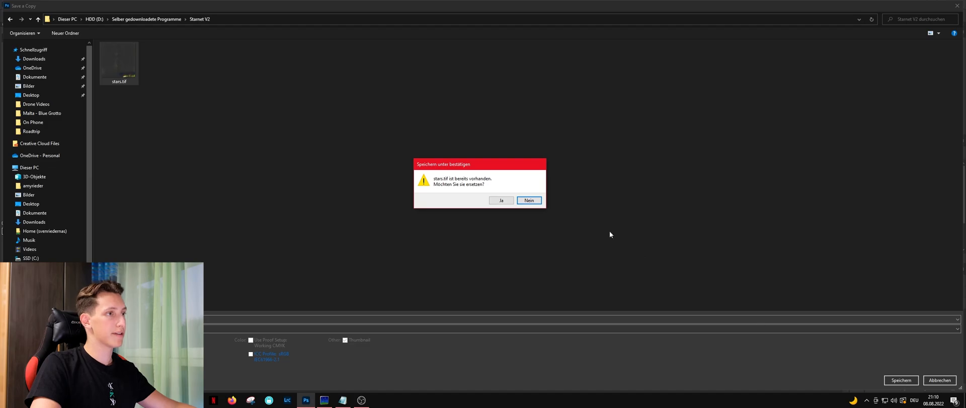
{"action": "left_click", "coordinate": [503, 200]}
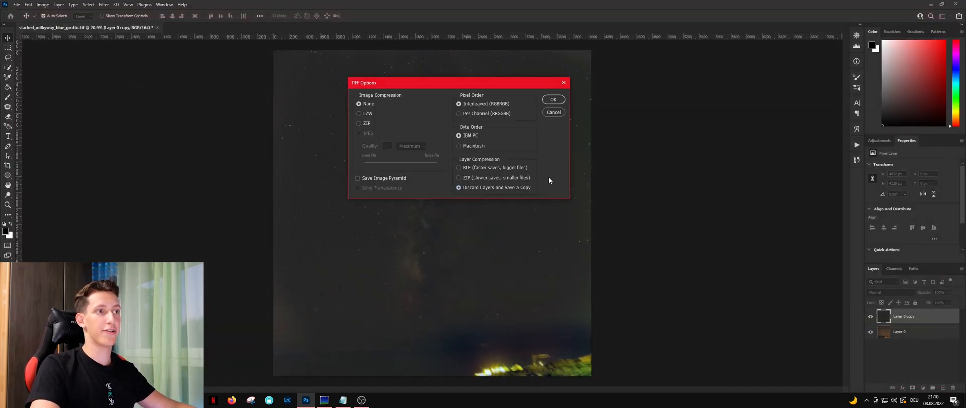
{"action": "left_click", "coordinate": [552, 99]}
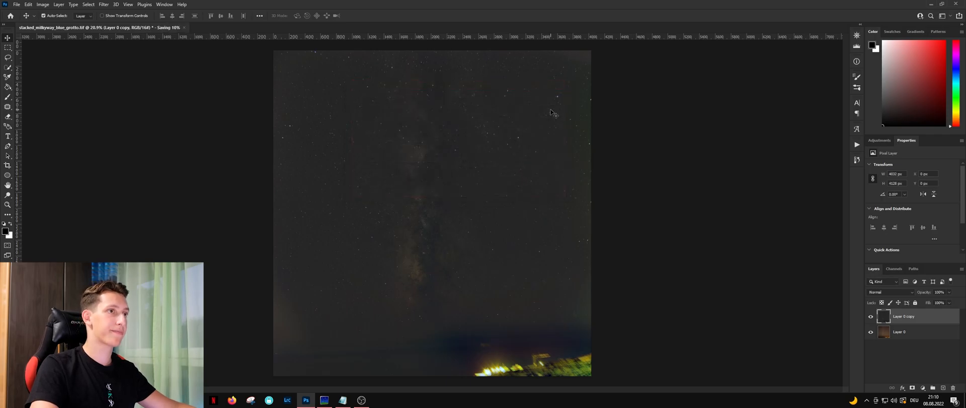
Switch to the Starnet V2 folder in File Explorer and run run_rgb_starnet.bat to remove the stars from stars.tif.
{"action": "key", "text": "alt+Tab"}
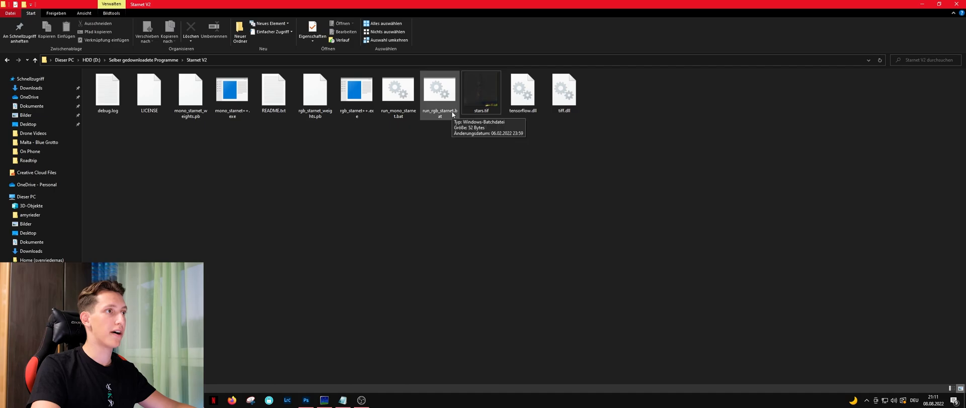
{"action": "double_click", "coordinate": [440, 87]}
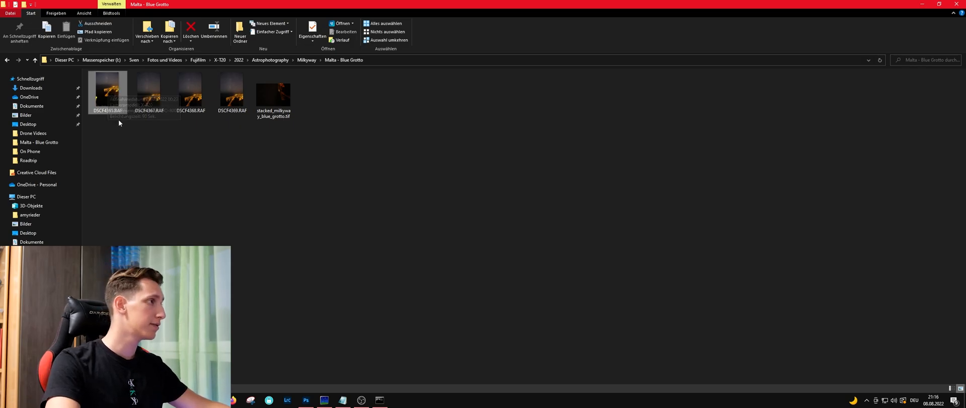
Bring the foreground photo DSCF4361.RAF into Camera Raw, enlarge its preview and show the Basic adjustments.
{"action": "key", "text": "alt+Tab"}
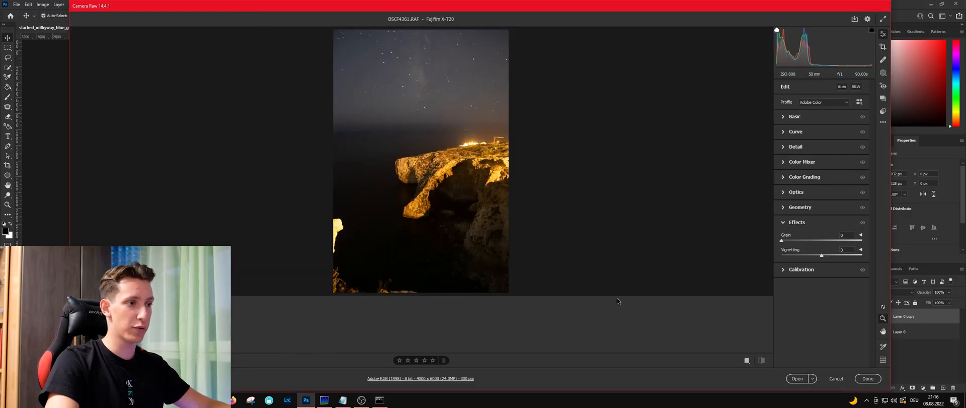
{"action": "left_click_drag", "start_coordinate": [503, 296], "coordinate": [502, 346]}
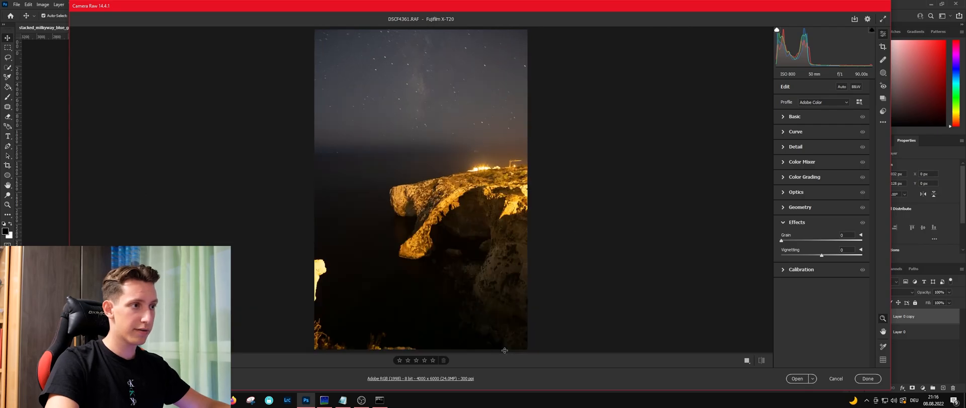
{"action": "left_click", "coordinate": [795, 116]}
{"action": "scroll", "coordinate": [392, 181], "scroll_direction": "up", "scroll_amount": 1}
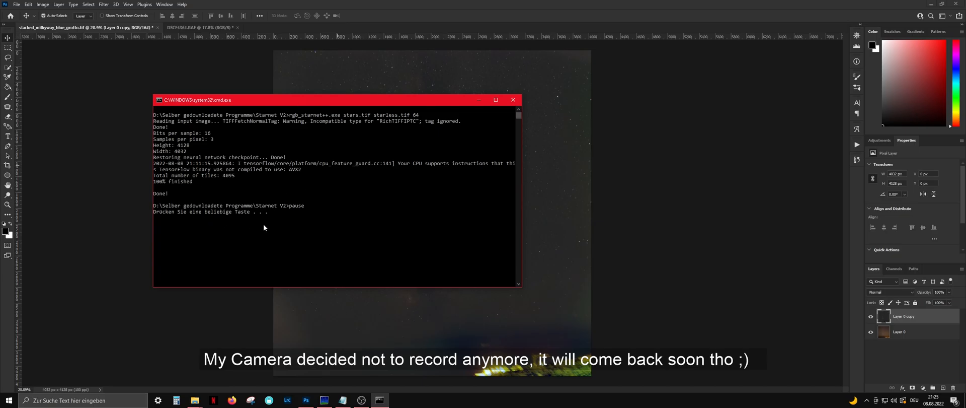
Dismiss the finished StarNet console window and switch to the Starnet V2 folder in File Explorer.
{"action": "left_click", "coordinate": [302, 217]}
{"action": "key", "text": "Return"}
{"action": "key", "text": "Return"}
{"action": "key", "text": "alt+Tab"}
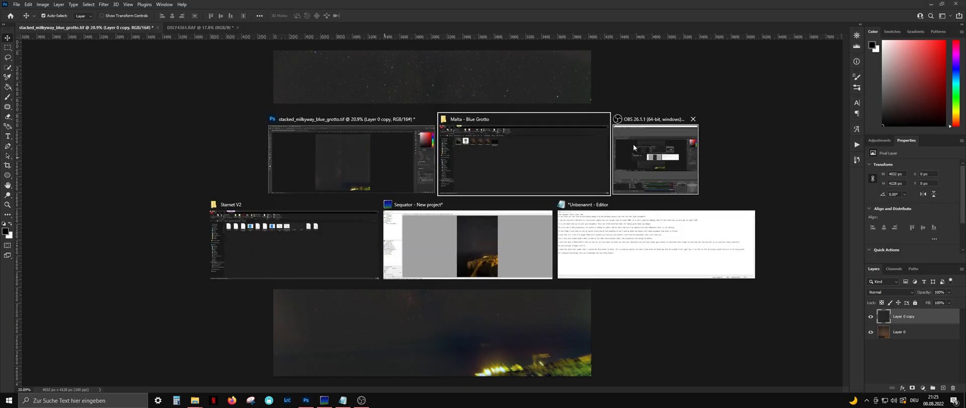
{"action": "left_click", "coordinate": [336, 230]}
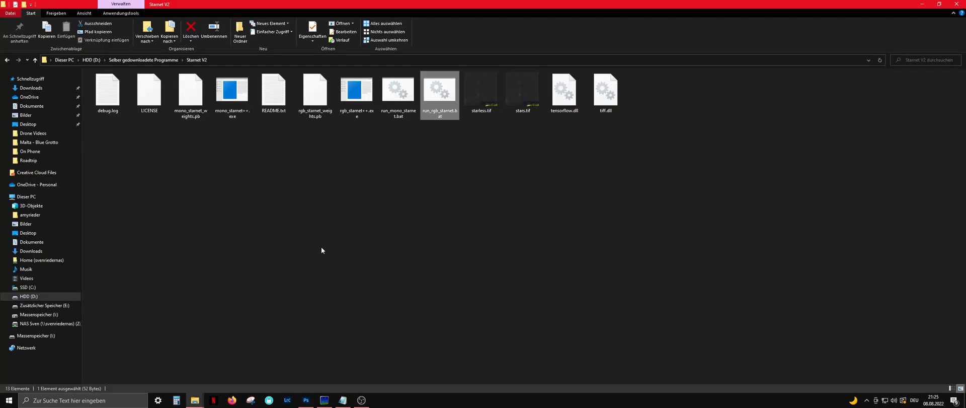
Open starless.tif in the photo viewer, inspect the Milky Way close up for remaining stars, and close the viewer.
{"action": "double_click", "coordinate": [484, 93]}
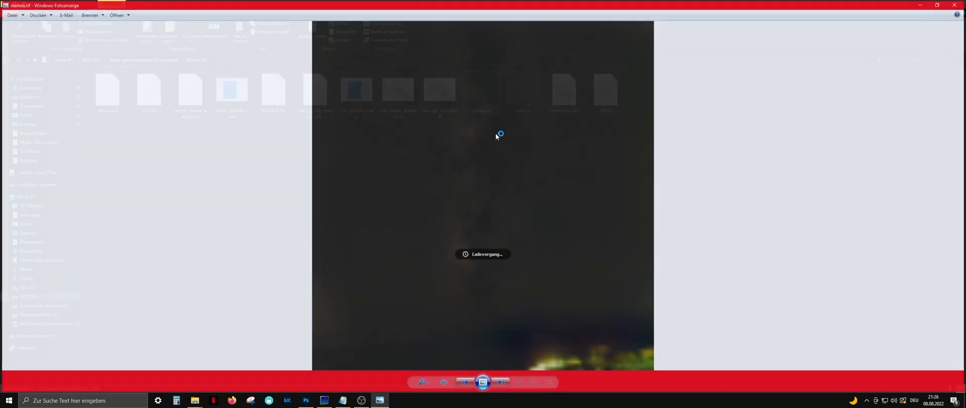
{"action": "scroll", "coordinate": [503, 226], "scroll_direction": "up", "scroll_amount": 5}
{"action": "scroll", "coordinate": [472, 217], "scroll_direction": "up", "scroll_amount": 4}
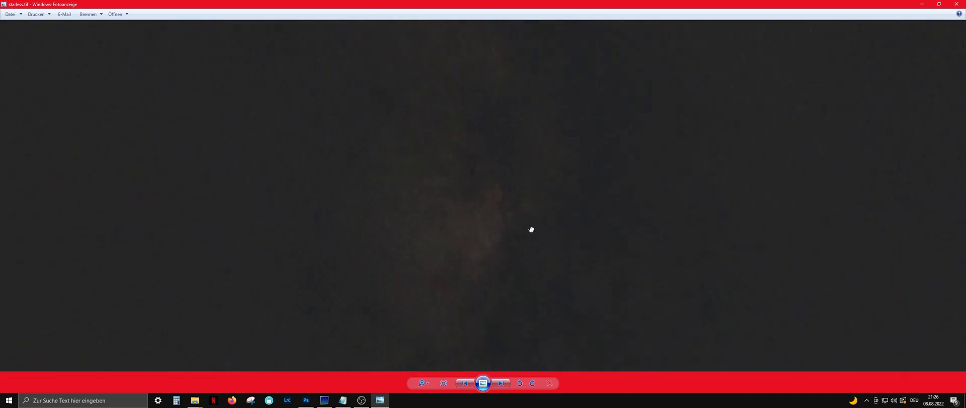
{"action": "left_click", "coordinate": [964, 6]}
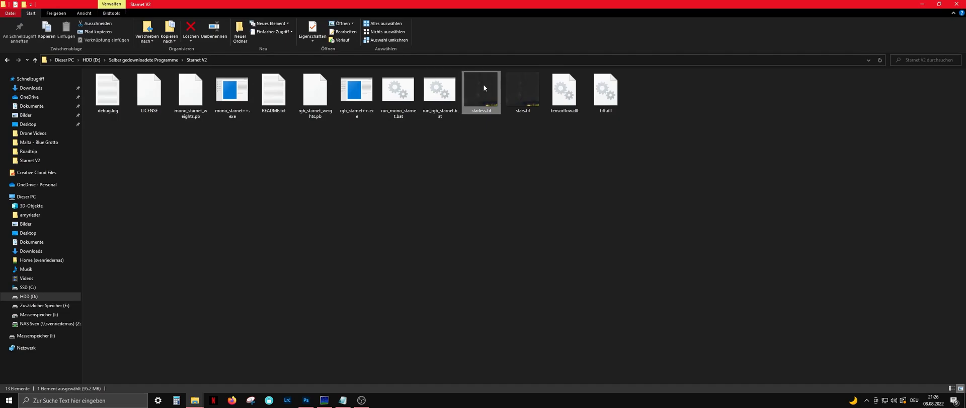
Place starless.tif into the stacked_milkyway_blue_grotto.tif document in Photoshop above Layer 0 copy and rasterize the new layer.
{"action": "key", "text": "alt+Tab"}
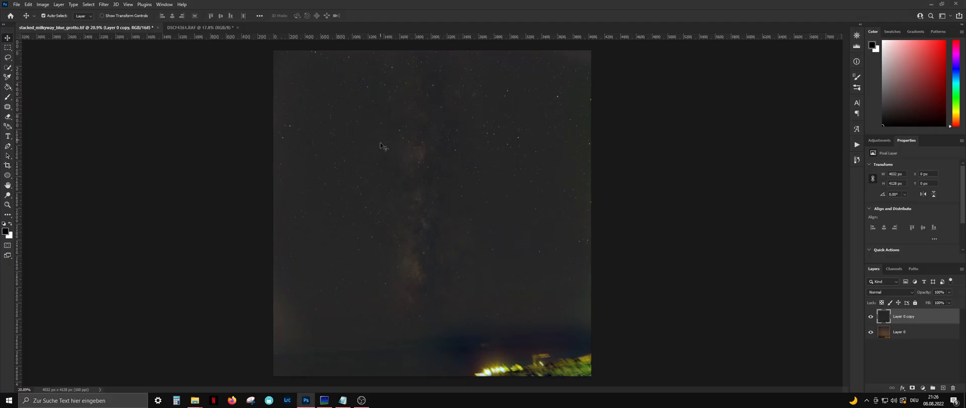
{"action": "key", "text": "Return"}
{"action": "right_click", "coordinate": [903, 316]}
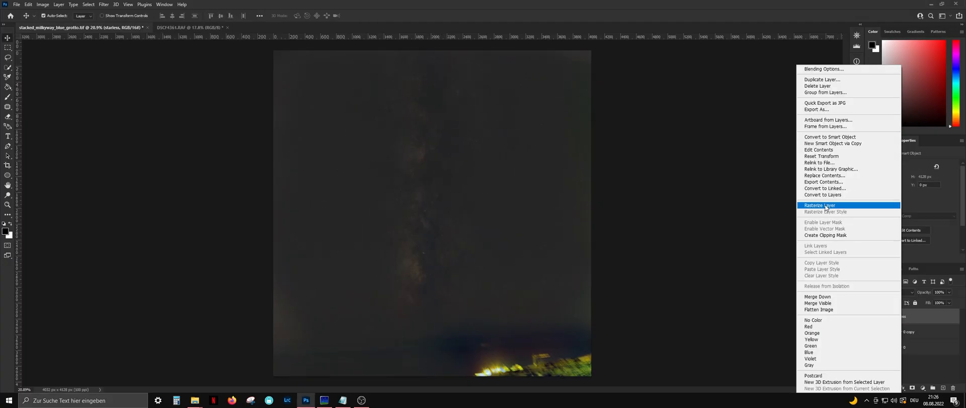
{"action": "left_click", "coordinate": [825, 205]}
Toggle the starless layer's visibility repeatedly to compare the sky with and without stars.
{"action": "left_click", "coordinate": [872, 317]}
{"action": "left_click", "coordinate": [871, 317]}
{"action": "left_click", "coordinate": [871, 317]}
{"action": "left_click", "coordinate": [871, 317]}
{"action": "left_click", "coordinate": [871, 317]}
{"action": "left_click", "coordinate": [871, 317]}
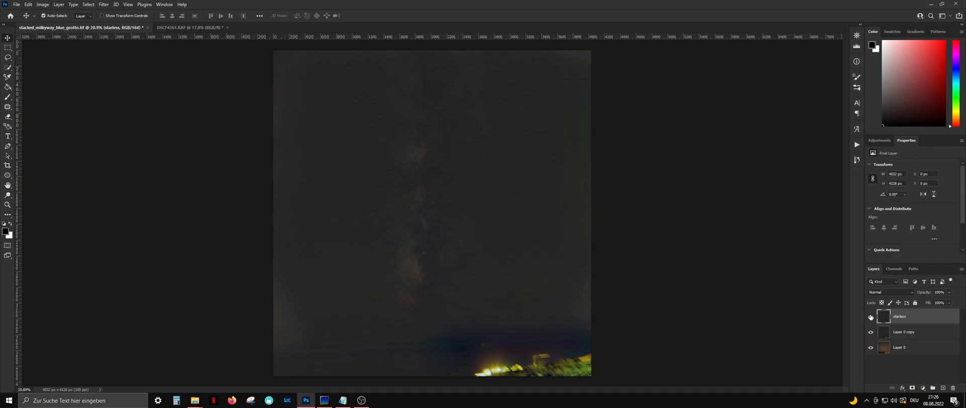
{"action": "scroll", "coordinate": [463, 202], "scroll_direction": "down", "scroll_amount": 1}
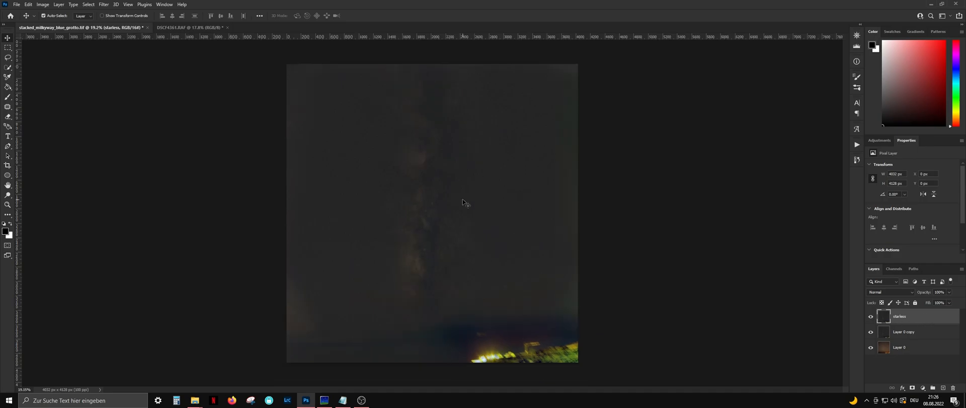
Stretch the starless layer with two Levels adjustments, setting the midtones to about 1.31 and then the black point to about 22.
{"action": "key", "text": "ctrl+l"}
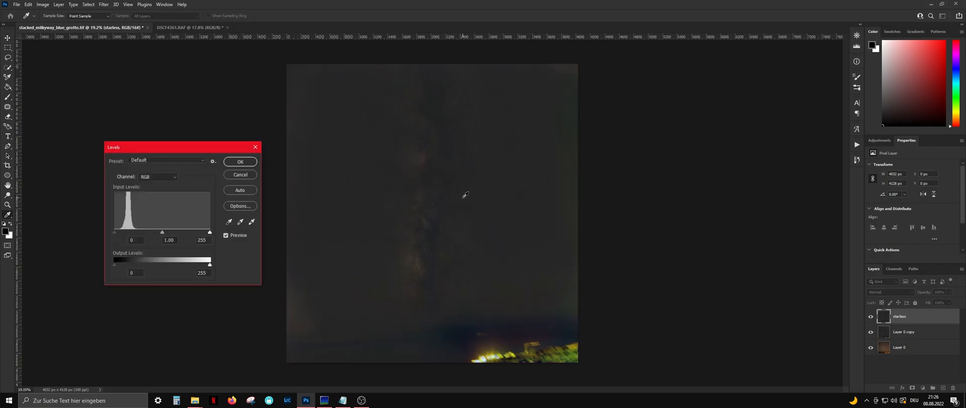
{"action": "left_click_drag", "start_coordinate": [163, 233], "coordinate": [149, 232]}
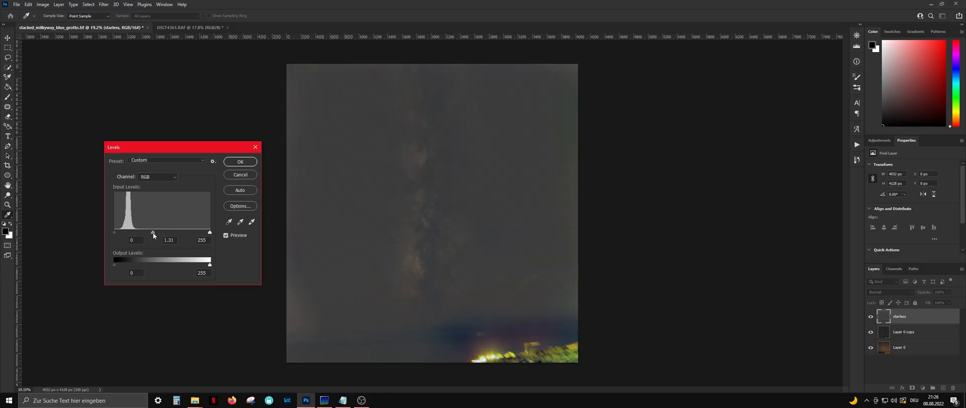
{"action": "left_click", "coordinate": [240, 161]}
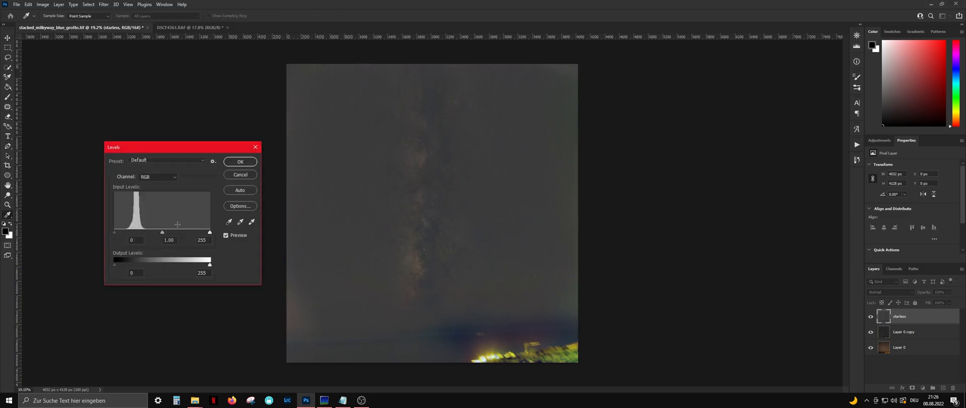
{"action": "left_click_drag", "start_coordinate": [113, 231], "coordinate": [119, 232]}
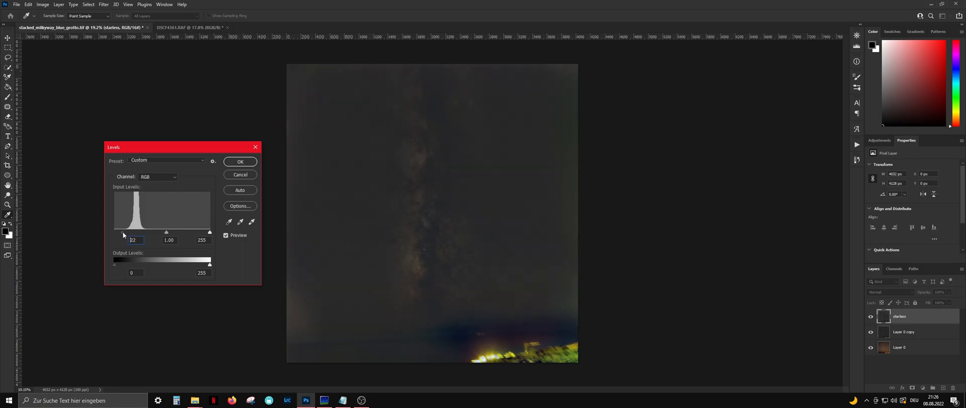
{"action": "left_click", "coordinate": [240, 162]}
Check the starless layer's grain close up and apply the Camera Raw Filter with Color Noise Reduction at 25.
{"action": "scroll", "coordinate": [424, 186], "scroll_direction": "up", "scroll_amount": 5}
{"action": "scroll", "coordinate": [424, 186], "scroll_direction": "up", "scroll_amount": 8}
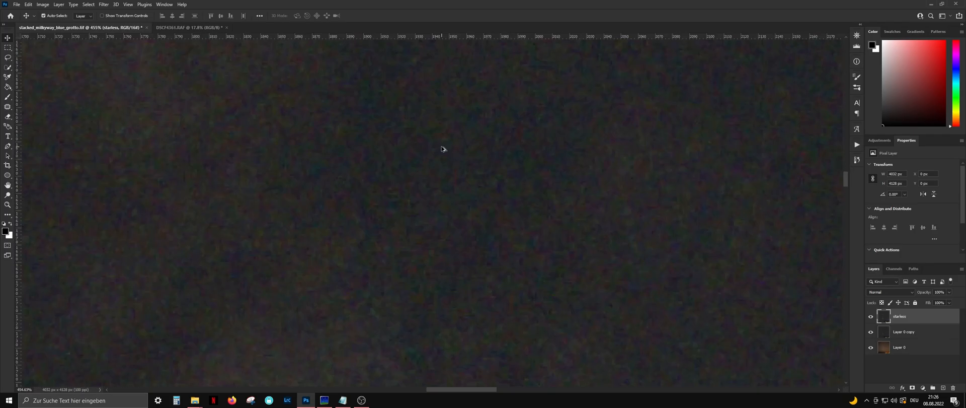
{"action": "scroll", "coordinate": [466, 214], "scroll_direction": "down", "scroll_amount": 4}
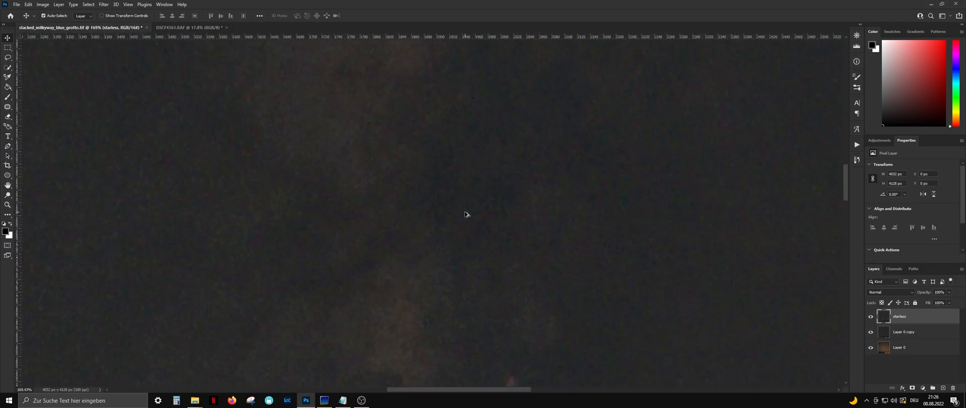
{"action": "scroll", "coordinate": [466, 214], "scroll_direction": "down", "scroll_amount": 5}
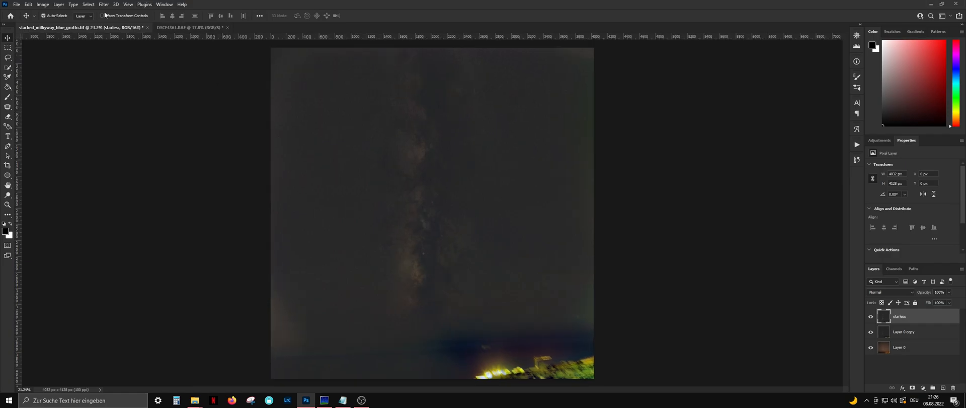
{"action": "left_click", "coordinate": [105, 5]}
{"action": "left_click", "coordinate": [146, 62]}
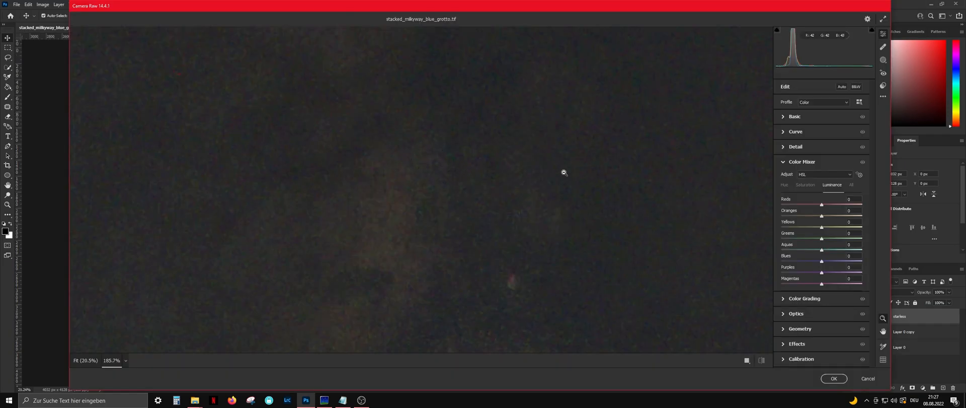
{"action": "scroll", "coordinate": [528, 174], "scroll_direction": "down", "scroll_amount": 1}
{"action": "left_click", "coordinate": [790, 147]}
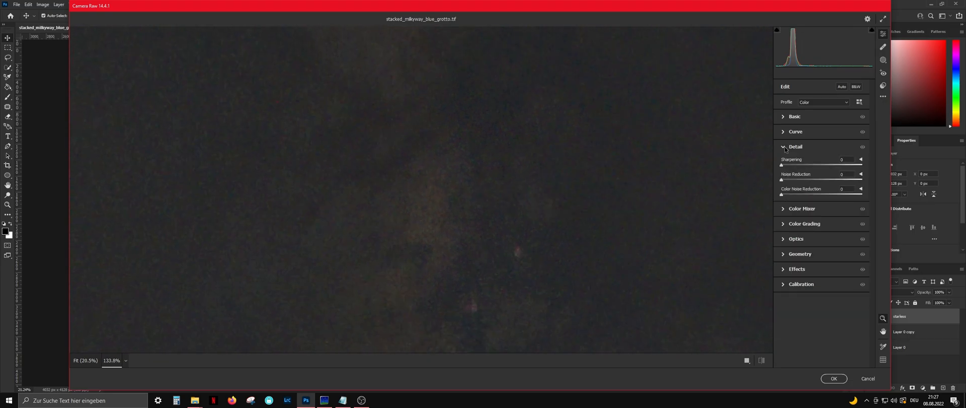
{"action": "left_click_drag", "start_coordinate": [783, 196], "coordinate": [823, 198]}
{"action": "left_click_drag", "start_coordinate": [802, 205], "coordinate": [802, 205]}
{"action": "left_click_drag", "start_coordinate": [500, 228], "coordinate": [466, 226]}
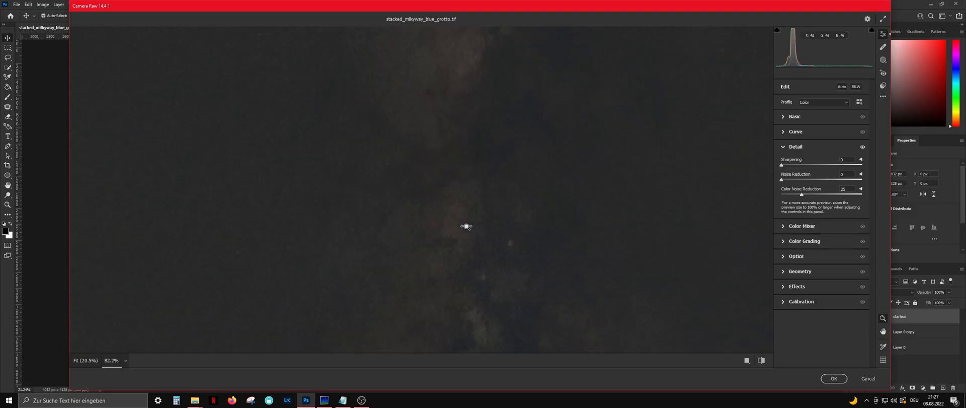
{"action": "left_click", "coordinate": [833, 377]}
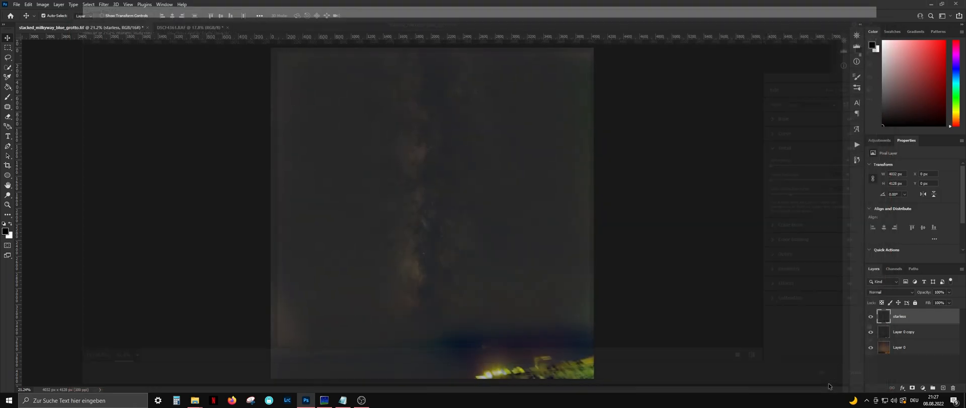
Apply a Curves adjustment to the starless layer that darkens the background sky and lifts the Milky Way to output 57 at input 56.
{"action": "scroll", "coordinate": [415, 171], "scroll_direction": "up", "scroll_amount": 3}
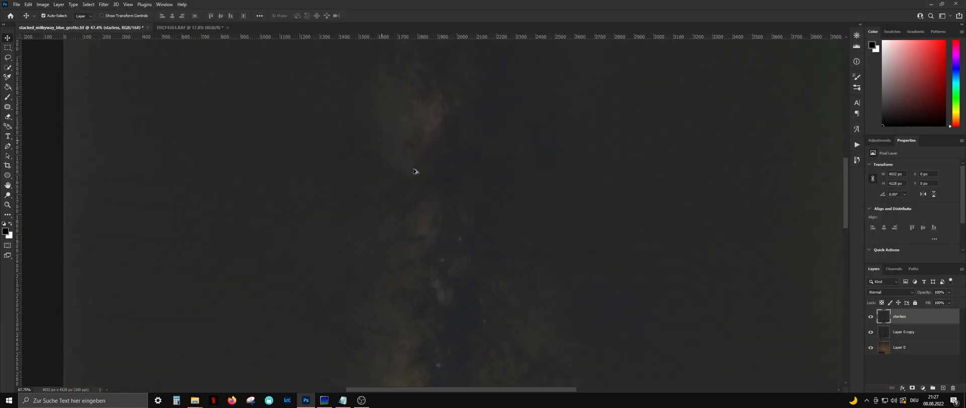
{"action": "scroll", "coordinate": [475, 169], "scroll_direction": "down", "scroll_amount": 3}
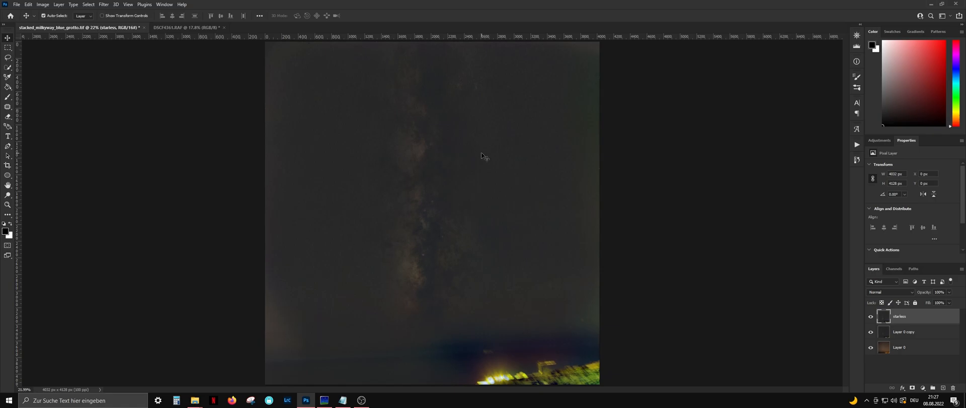
{"action": "key", "text": "ctrl"}
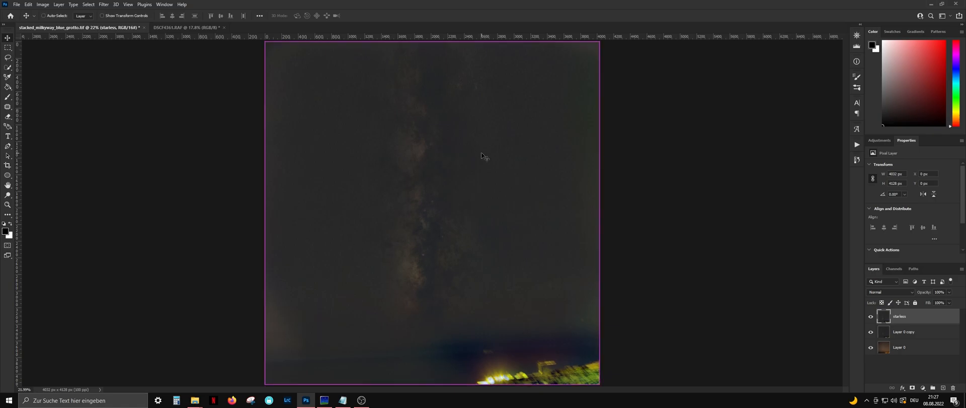
{"action": "key", "text": "ctrl+m"}
{"action": "left_click_drag", "start_coordinate": [727, 43], "coordinate": [577, 109]}
{"action": "left_click", "coordinate": [563, 257]}
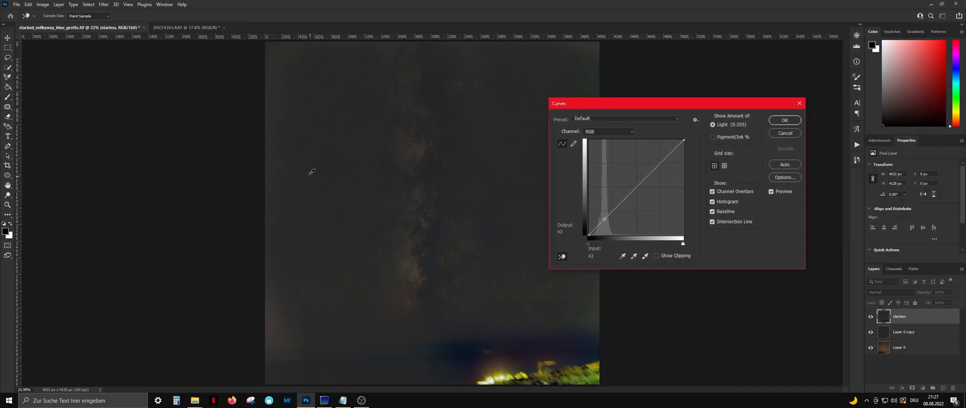
{"action": "left_click_drag", "start_coordinate": [312, 172], "coordinate": [311, 176]}
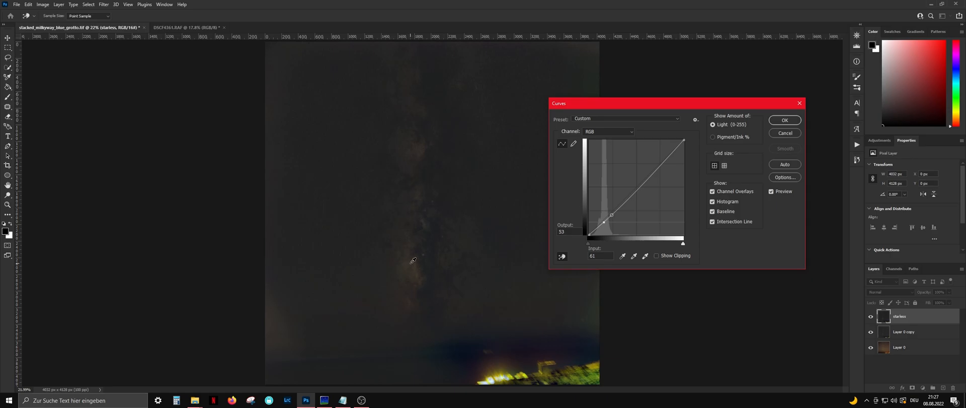
{"action": "scroll", "coordinate": [413, 275], "scroll_direction": "up", "scroll_amount": 10}
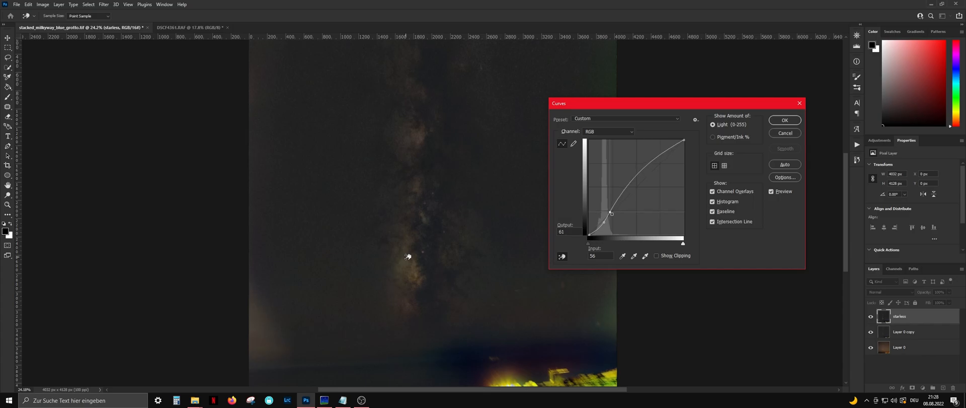
{"action": "key", "text": "Down"}
{"action": "left_click", "coordinate": [772, 191]}
{"action": "left_click", "coordinate": [771, 191]}
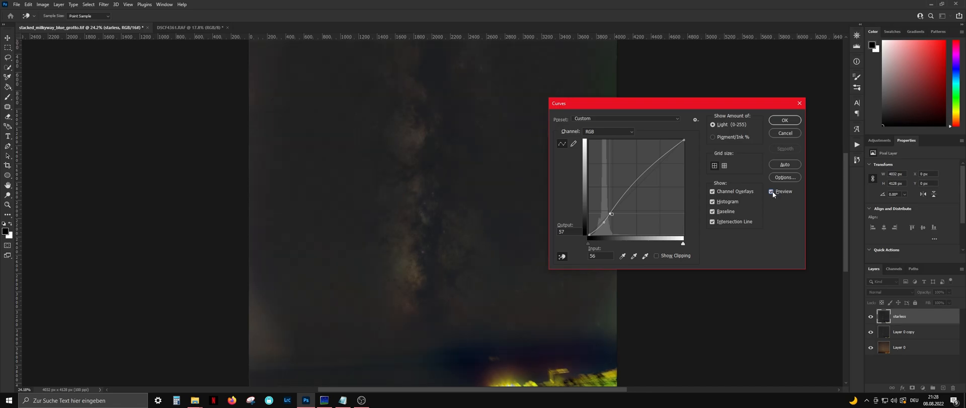
{"action": "left_click", "coordinate": [783, 121]}
Stretch the starless layer further with two Levels adjustments, setting the midtones to 1.30 and then the black point to about 13.
{"action": "scroll", "coordinate": [441, 266], "scroll_direction": "down", "scroll_amount": 2}
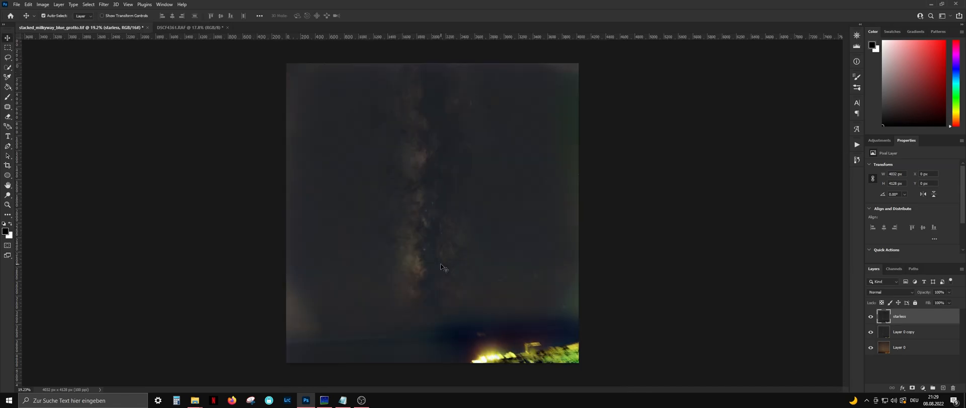
{"action": "key", "text": "ctrl"}
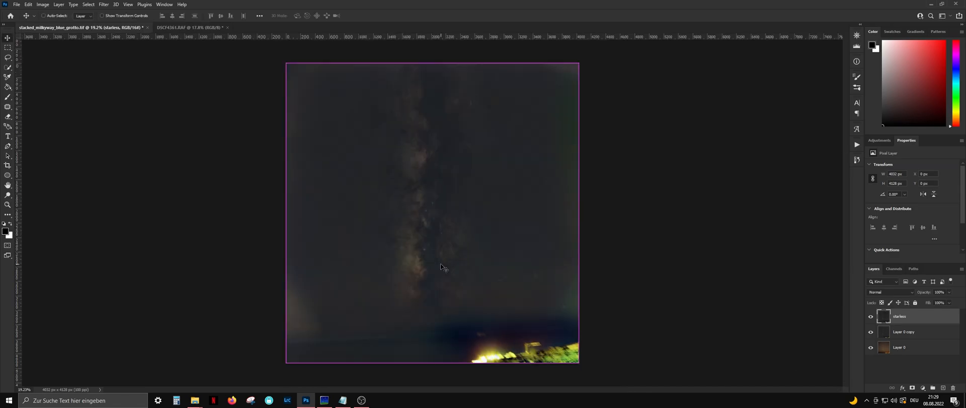
{"action": "key", "text": "ctrl+l"}
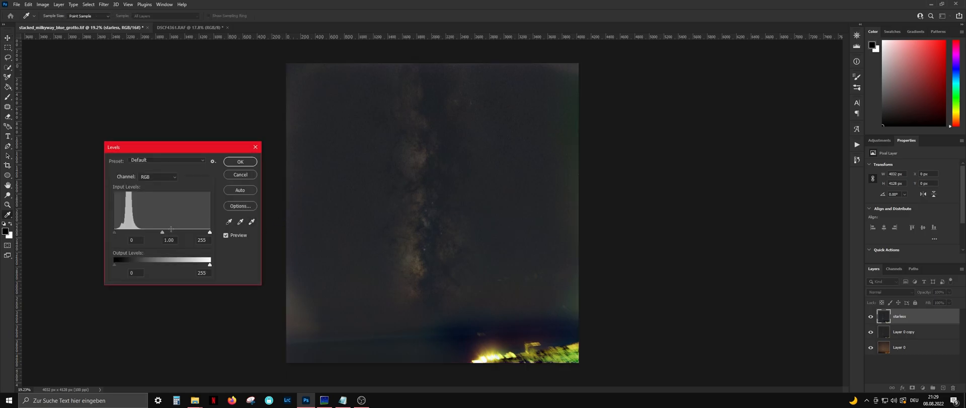
{"action": "left_click_drag", "start_coordinate": [161, 233], "coordinate": [152, 233]}
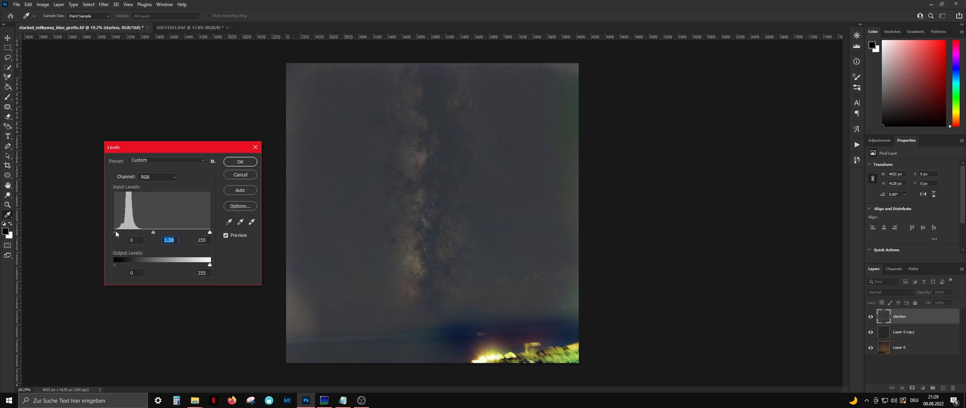
{"action": "left_click", "coordinate": [240, 161]}
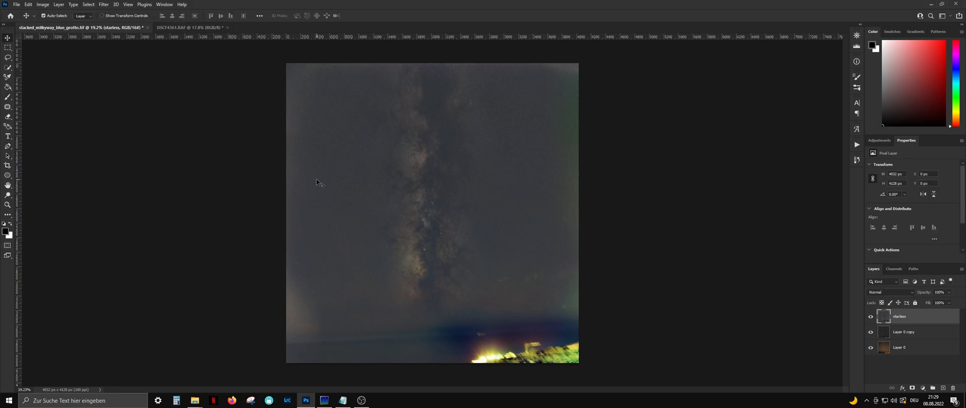
{"action": "key", "text": "ctrl+l"}
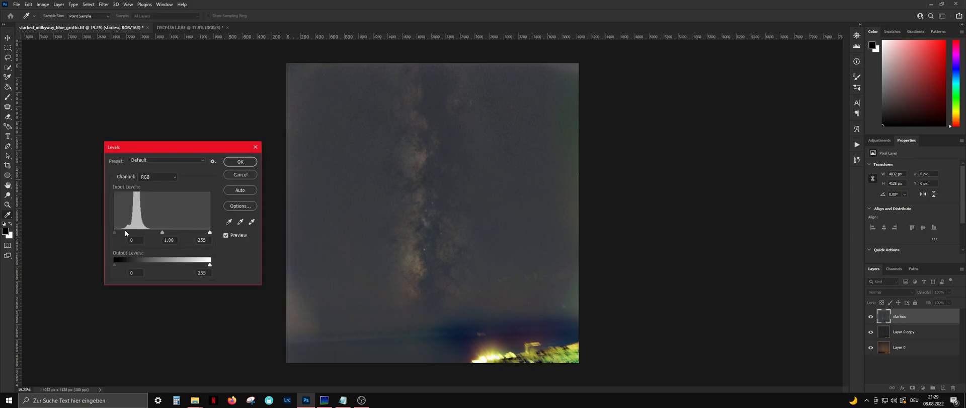
{"action": "left_click_drag", "start_coordinate": [115, 233], "coordinate": [117, 235]}
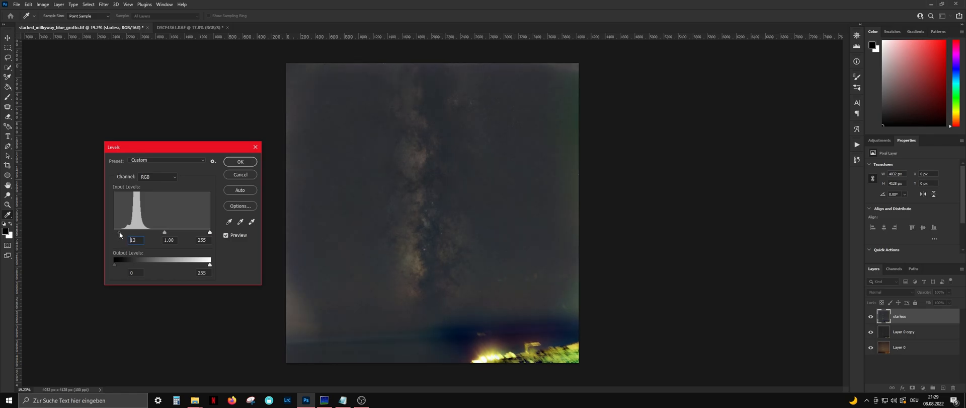
{"action": "left_click", "coordinate": [241, 160]}
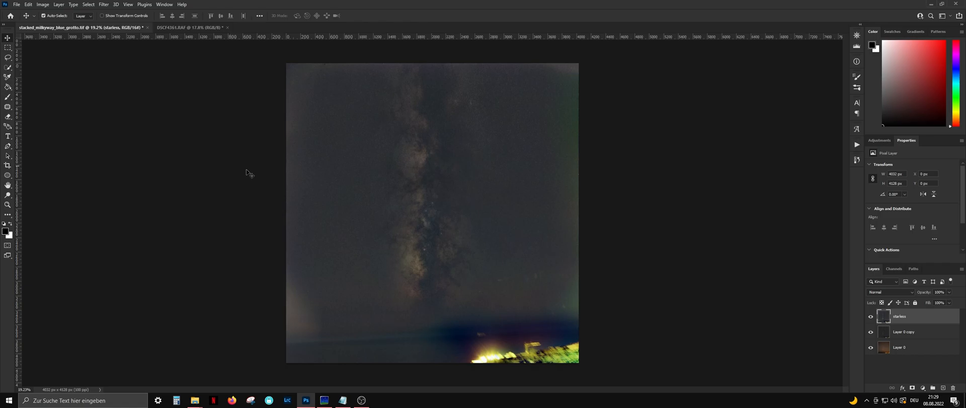
Darken the background sky of the starless layer with Curves, placing a second curve point at input 80, output 73.
{"action": "key", "text": "ctrl+m"}
{"action": "left_click", "coordinate": [562, 256]}
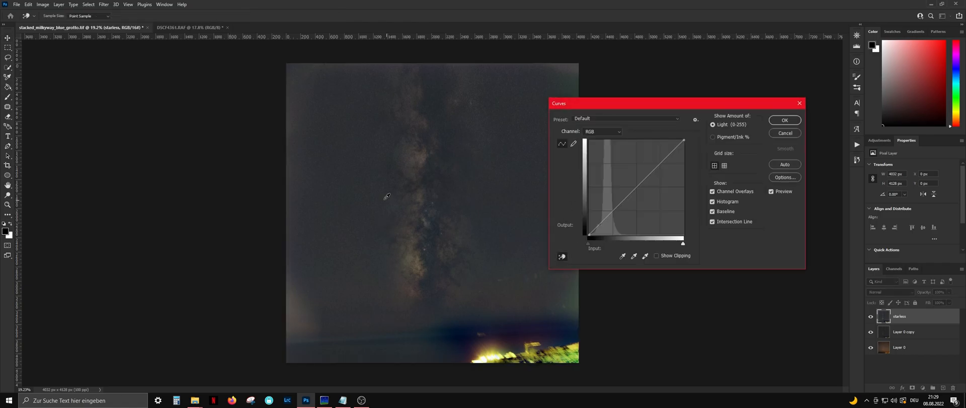
{"action": "left_click", "coordinate": [335, 181]}
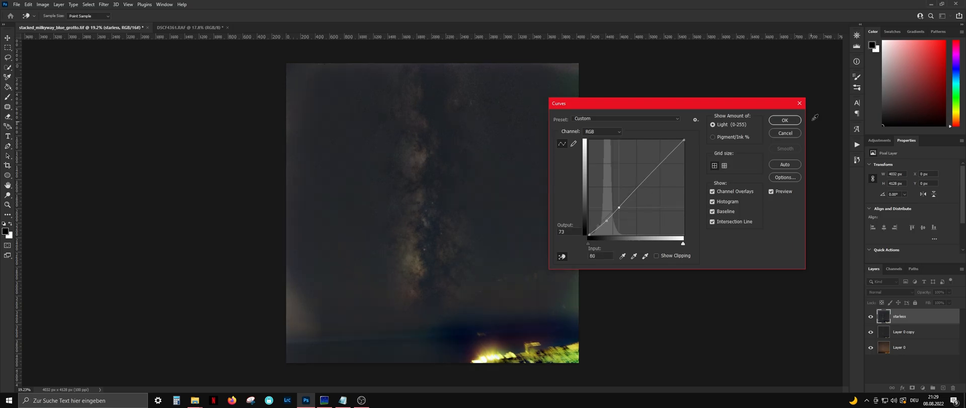
{"action": "left_click", "coordinate": [785, 120]}
Examine the stretched starless sky close up for noise and for color casts along the image edges.
{"action": "scroll", "coordinate": [657, 273], "scroll_direction": "up", "scroll_amount": 1}
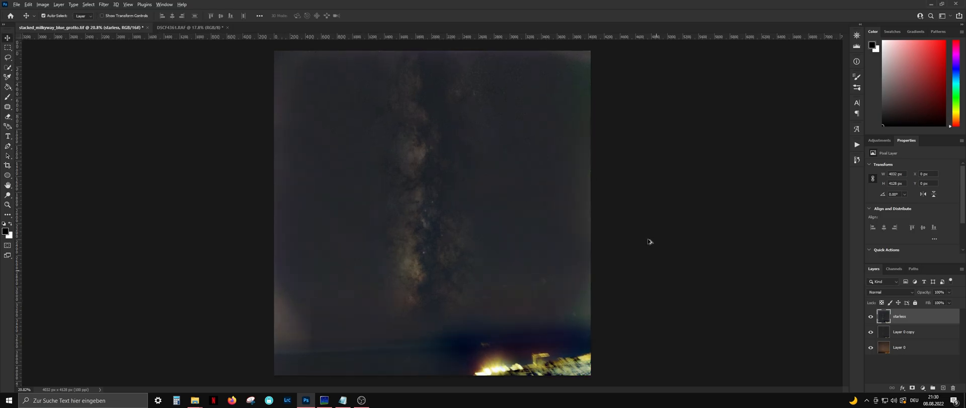
{"action": "scroll", "coordinate": [657, 274], "scroll_direction": "up", "scroll_amount": 8}
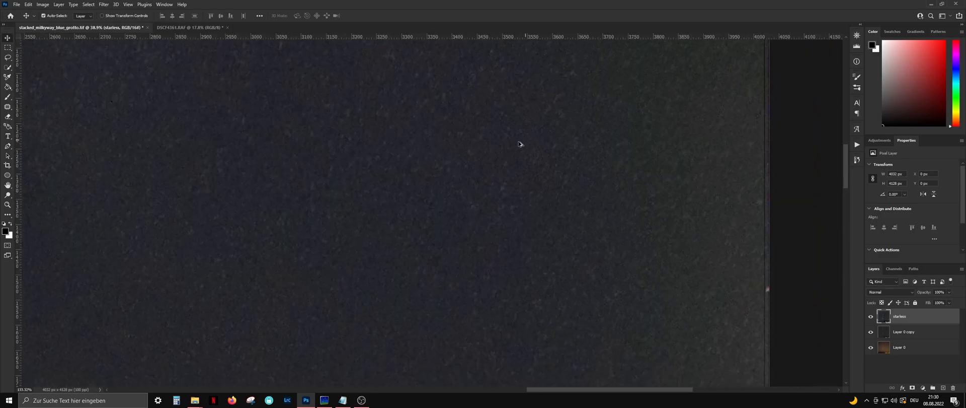
{"action": "scroll", "coordinate": [526, 143], "scroll_direction": "down", "scroll_amount": 5}
{"action": "scroll", "coordinate": [421, 142], "scroll_direction": "up", "scroll_amount": 4}
{"action": "scroll", "coordinate": [471, 187], "scroll_direction": "down", "scroll_amount": 3}
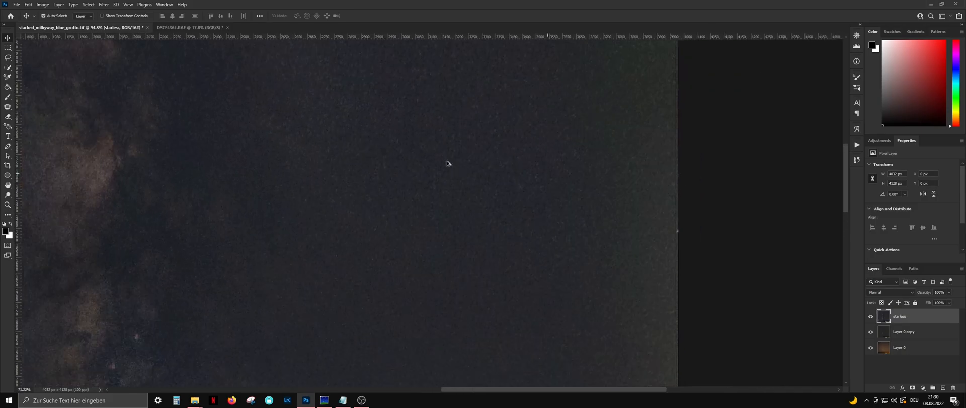
{"action": "scroll", "coordinate": [158, 226], "scroll_direction": "down", "scroll_amount": 2}
{"action": "scroll", "coordinate": [192, 222], "scroll_direction": "up", "scroll_amount": 1}
{"action": "scroll", "coordinate": [244, 222], "scroll_direction": "down", "scroll_amount": 4}
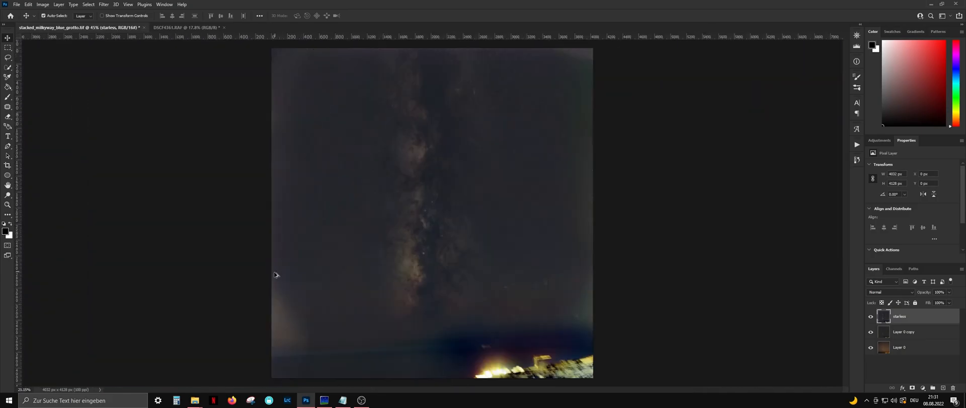
Duplicate the starless layer.
{"action": "scroll", "coordinate": [443, 90], "scroll_direction": "up", "scroll_amount": 1}
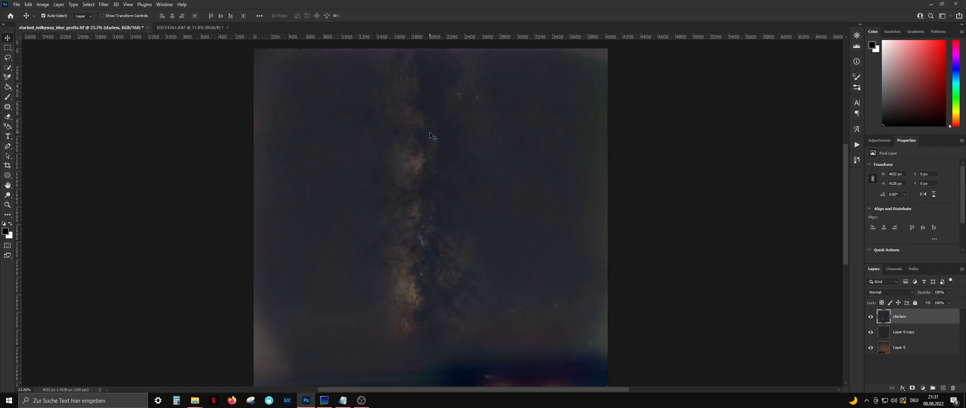
{"action": "key", "text": "ctrl+j"}
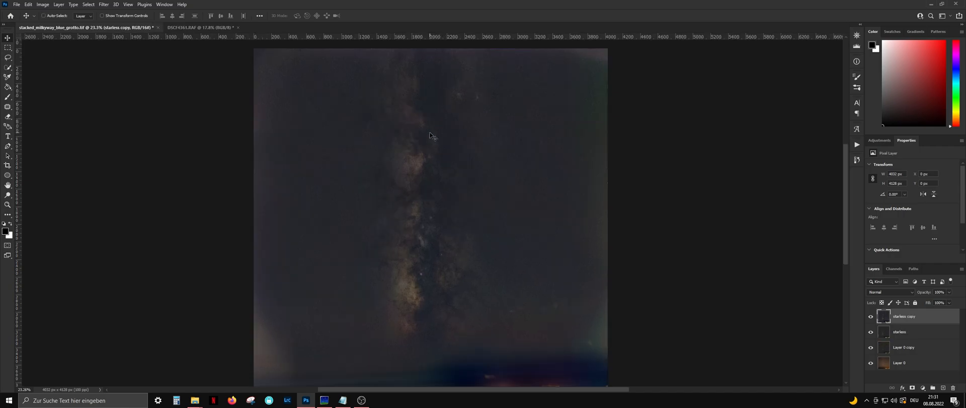
{"action": "scroll", "coordinate": [356, 209], "scroll_direction": "down", "scroll_amount": 1}
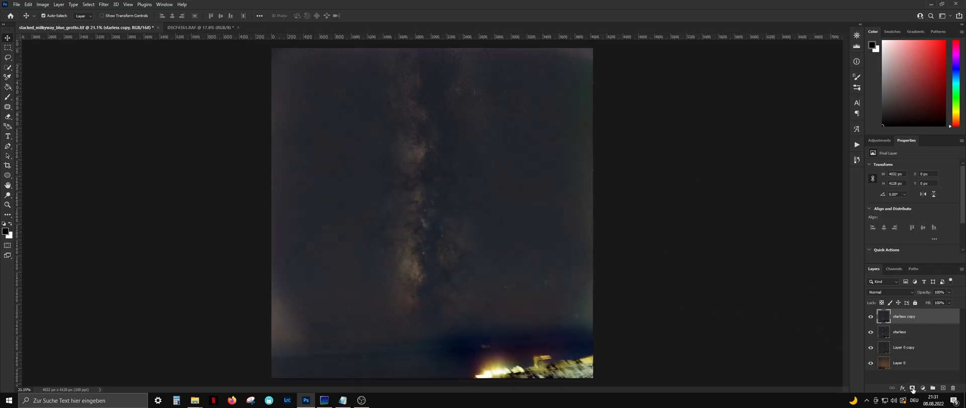
Add a layer mask to the duplicated starless layer and invert it to black.
{"action": "left_click", "coordinate": [913, 388]}
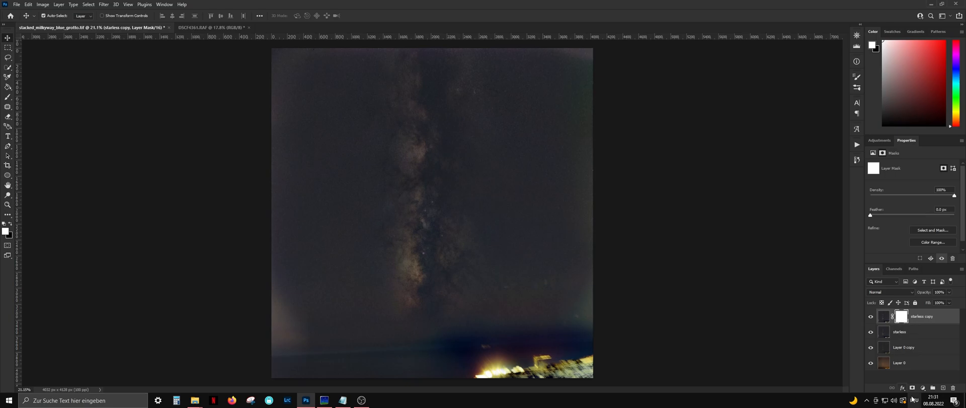
{"action": "left_click", "coordinate": [8, 97]}
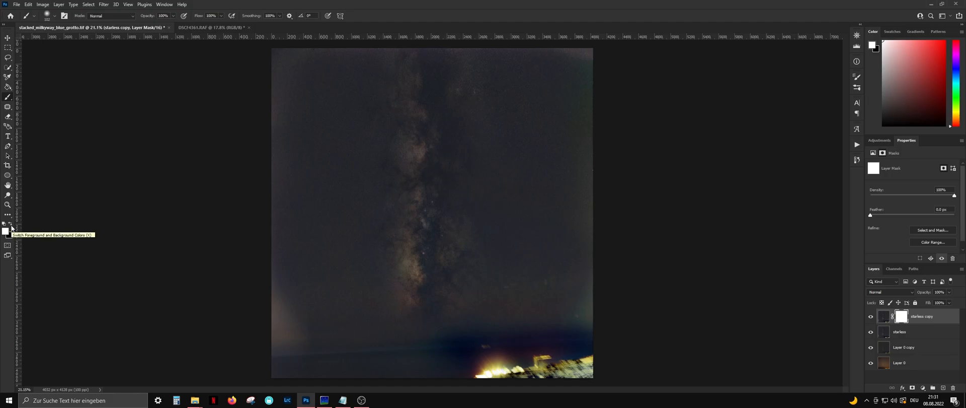
{"action": "key", "text": "ctrl+i"}
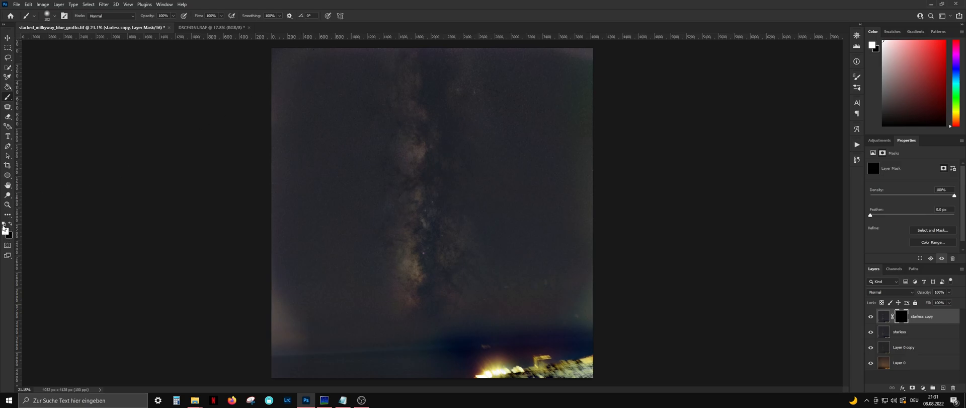
Paint white along the Milky Way band on the starless copy's mask with a large brush at 0% hardness.
{"action": "left_click", "coordinate": [11, 224]}
{"action": "left_click", "coordinate": [11, 224]}
{"action": "left_click_drag", "start_coordinate": [414, 136], "coordinate": [468, 132]}
{"action": "right_click", "coordinate": [429, 149], "text": "alt"}
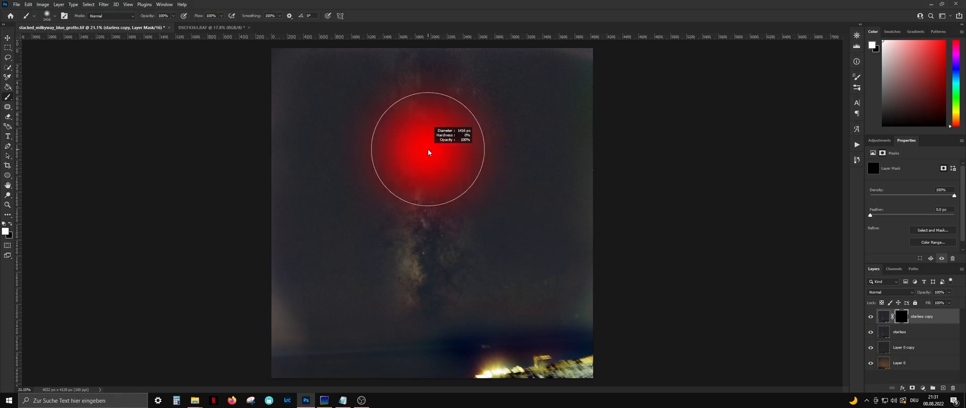
{"action": "mouse_move", "coordinate": [429, 152]}
{"action": "left_mouse_down"}
{"action": "mouse_move", "coordinate": [458, 148]}
{"action": "mouse_move", "coordinate": [412, 159]}
{"action": "mouse_move", "coordinate": [499, 158]}
{"action": "mouse_move", "coordinate": [416, 162]}
{"action": "mouse_move", "coordinate": [478, 155]}
{"action": "mouse_move", "coordinate": [409, 155]}
{"action": "mouse_move", "coordinate": [402, 237]}
{"action": "mouse_move", "coordinate": [403, 117]}
{"action": "mouse_move", "coordinate": [403, 228]}
{"action": "mouse_move", "coordinate": [404, 156]}
{"action": "mouse_move", "coordinate": [390, 157]}
{"action": "left_mouse_up"}
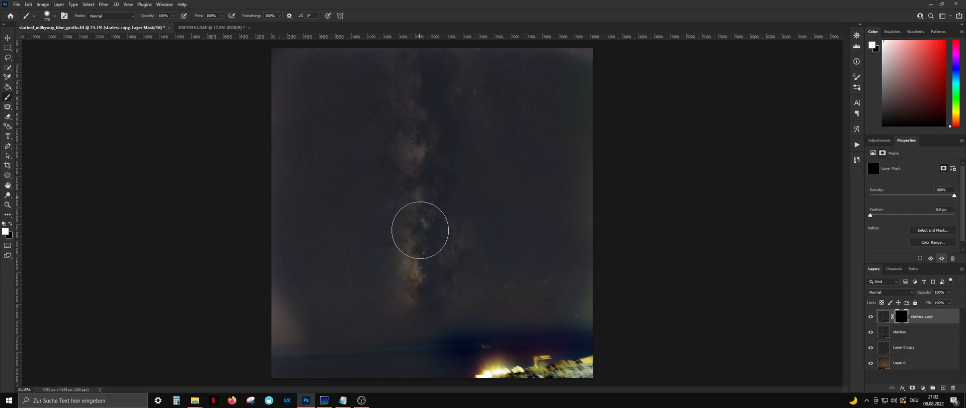
{"action": "left_click_drag", "start_coordinate": [413, 158], "coordinate": [421, 65]}
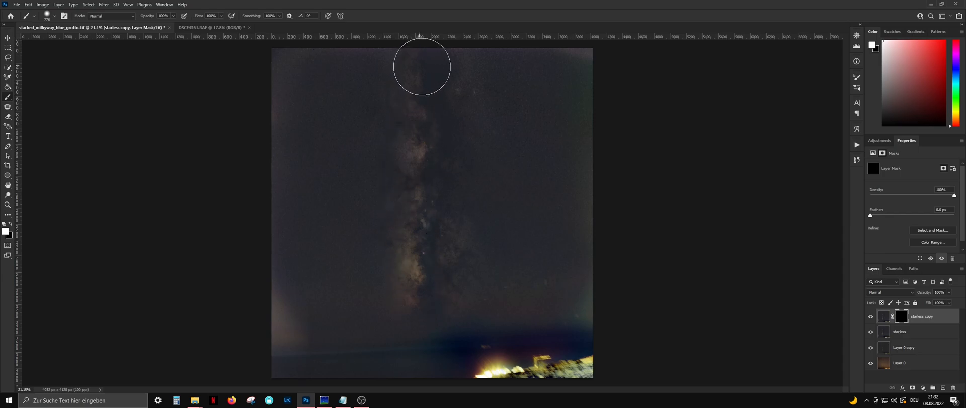
Inspect the painted Milky Way mask on its own and compare it with the normal image view.
{"action": "left_click", "coordinate": [905, 318], "text": "alt"}
{"action": "left_click", "coordinate": [904, 318], "text": "alt"}
{"action": "left_click", "coordinate": [905, 318], "text": "alt"}
{"action": "left_click", "coordinate": [904, 318], "text": "alt"}
{"action": "left_click", "coordinate": [902, 318], "text": "alt"}
{"action": "left_click", "coordinate": [902, 318], "text": "alt"}
{"action": "left_click", "coordinate": [903, 318], "text": "alt"}
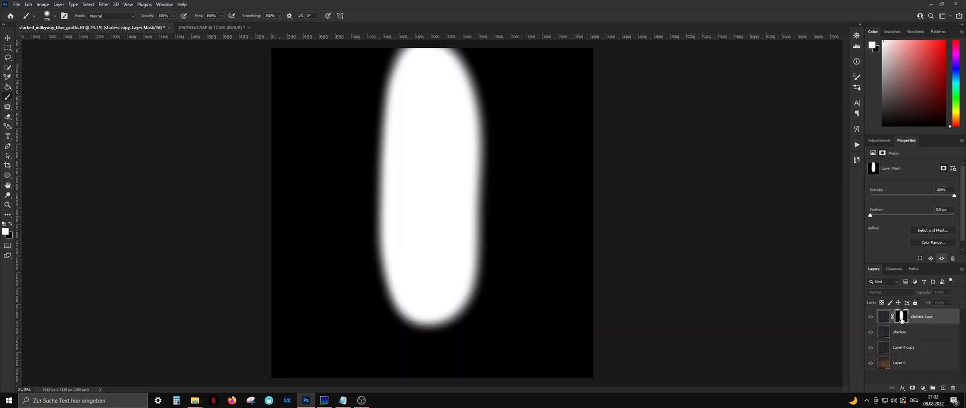
{"action": "left_click", "coordinate": [902, 318], "text": "alt"}
{"action": "left_click", "coordinate": [903, 318], "text": "alt"}
{"action": "left_click", "coordinate": [903, 318], "text": "alt"}
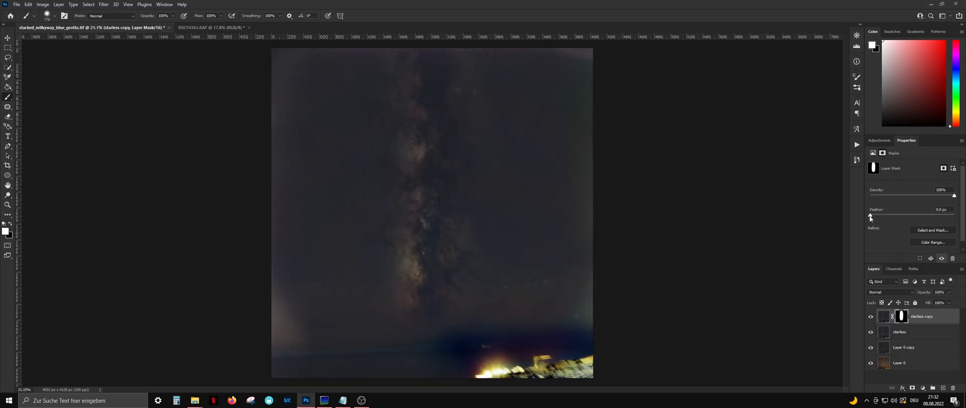
Feather the Milky Way mask of the starless copy by about 83 px, checking its softened edge.
{"action": "left_click_drag", "start_coordinate": [871, 217], "coordinate": [878, 216]}
{"action": "left_click", "coordinate": [901, 316], "text": "alt"}
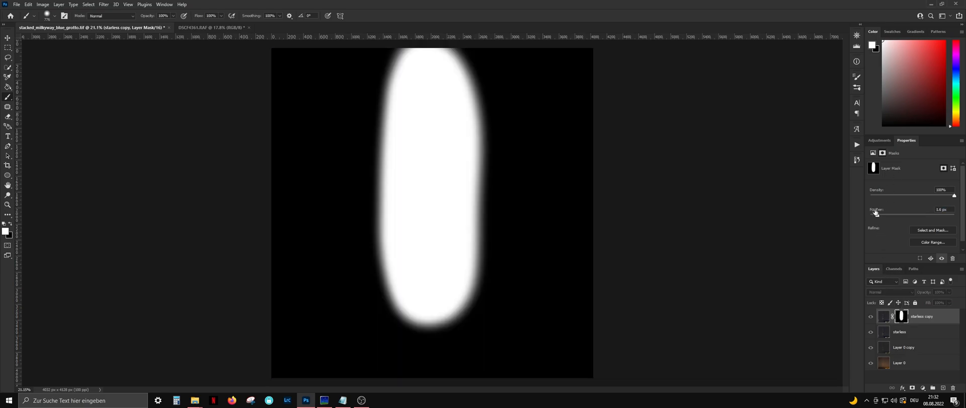
{"action": "left_click_drag", "start_coordinate": [888, 217], "coordinate": [937, 215]}
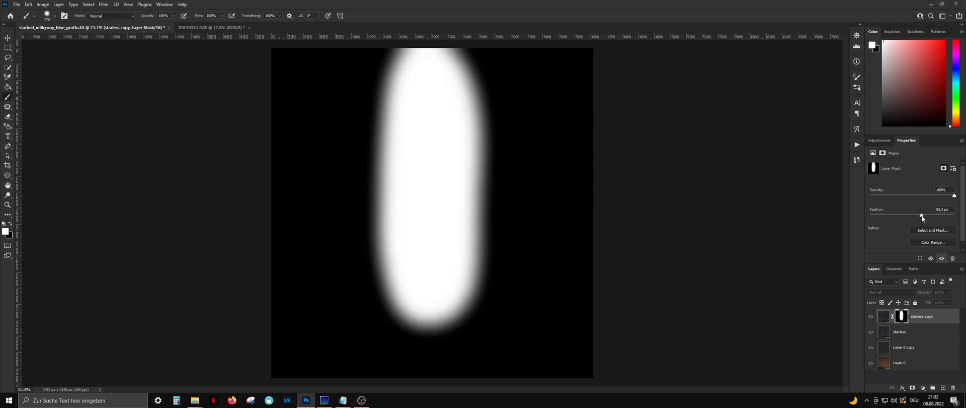
{"action": "left_click", "coordinate": [902, 315], "text": "alt"}
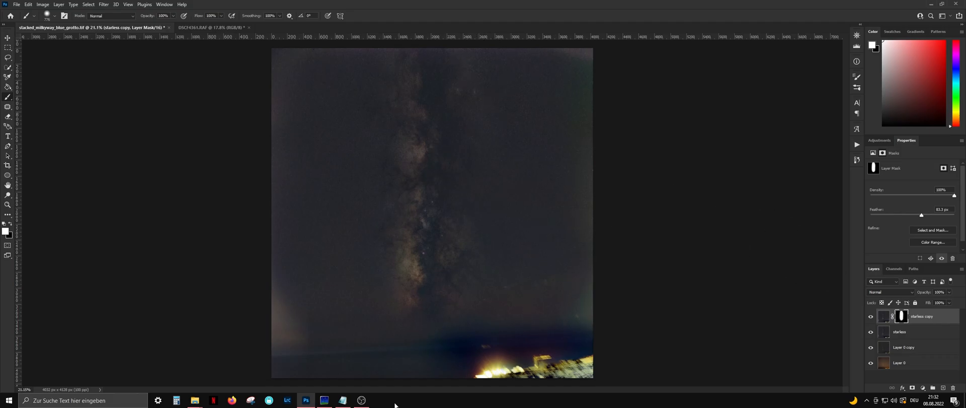
{"action": "left_click", "coordinate": [8, 39]}
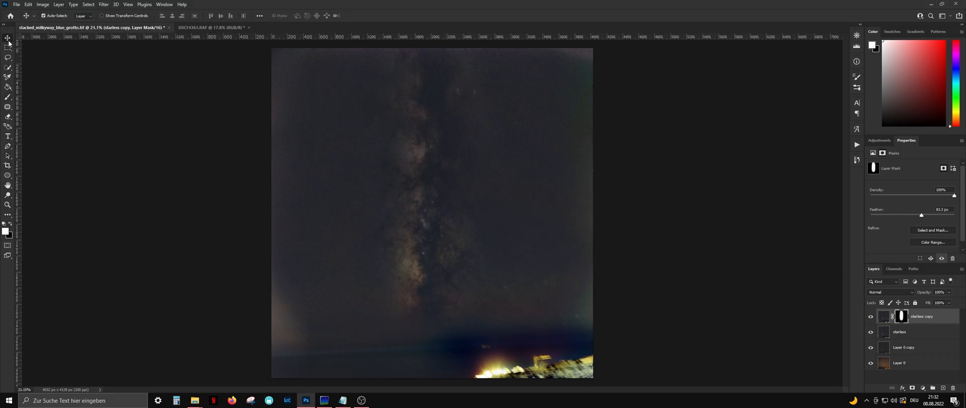
{"action": "key", "text": "ctrl+l"}
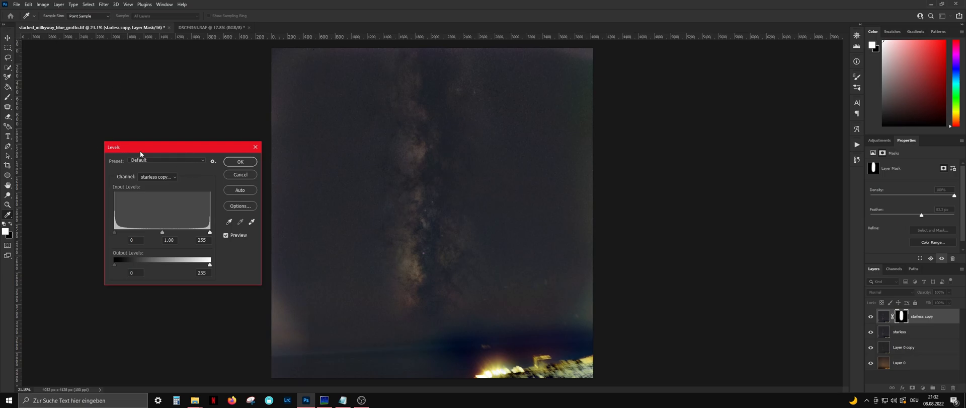
{"action": "left_click", "coordinate": [256, 147]}
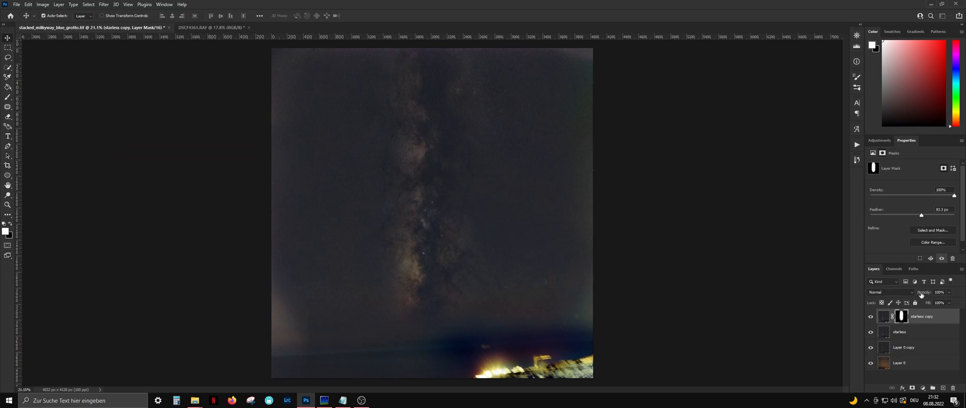
Brighten the Milky Way in the starless copy's image with Levels, setting the midtones to 1.22.
{"action": "left_click", "coordinate": [889, 317]}
{"action": "key", "text": "ctrl+l"}
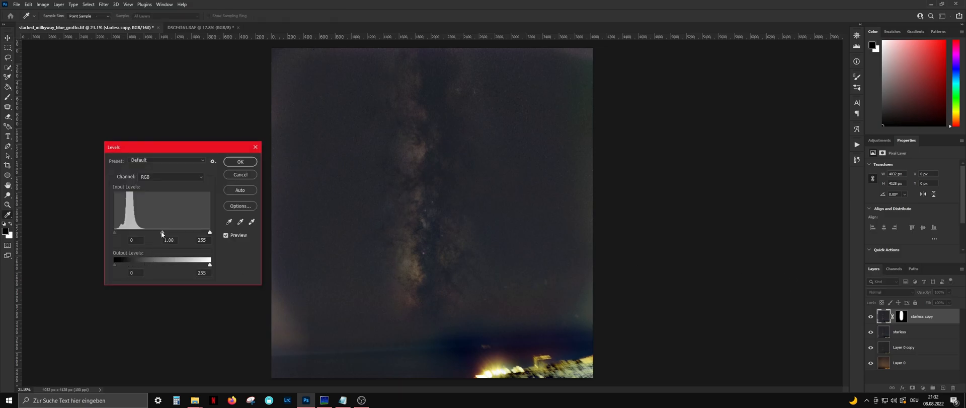
{"action": "left_click_drag", "start_coordinate": [161, 232], "coordinate": [151, 233]}
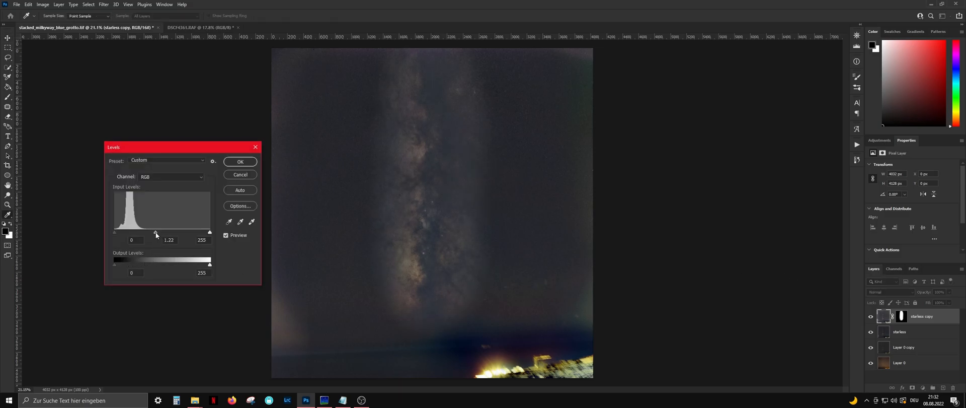
{"action": "left_click", "coordinate": [156, 233]}
{"action": "left_click", "coordinate": [237, 162]}
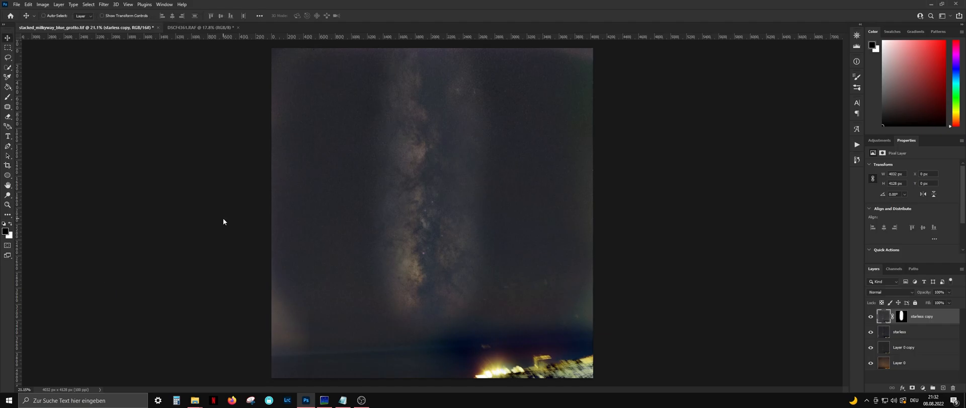
{"action": "key", "text": "ctrl+l"}
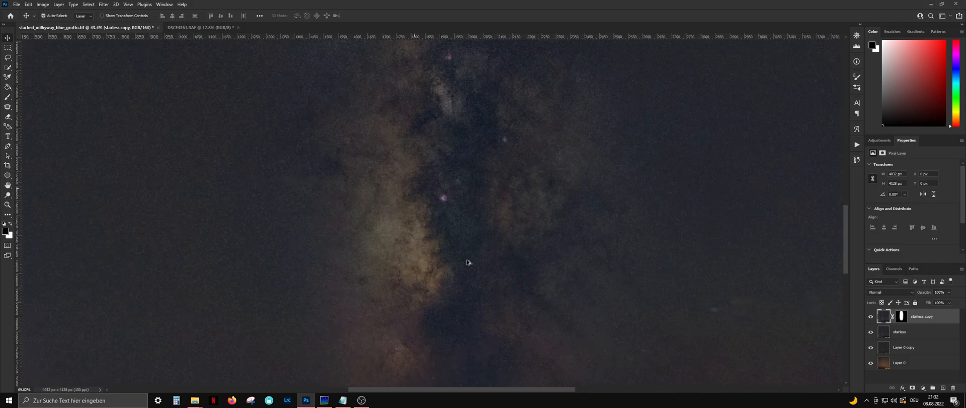
{"action": "scroll", "coordinate": [467, 259], "scroll_direction": "down", "scroll_amount": 1}
{"action": "scroll", "coordinate": [459, 202], "scroll_direction": "up", "scroll_amount": 2}
{"action": "scroll", "coordinate": [458, 201], "scroll_direction": "up", "scroll_amount": 5}
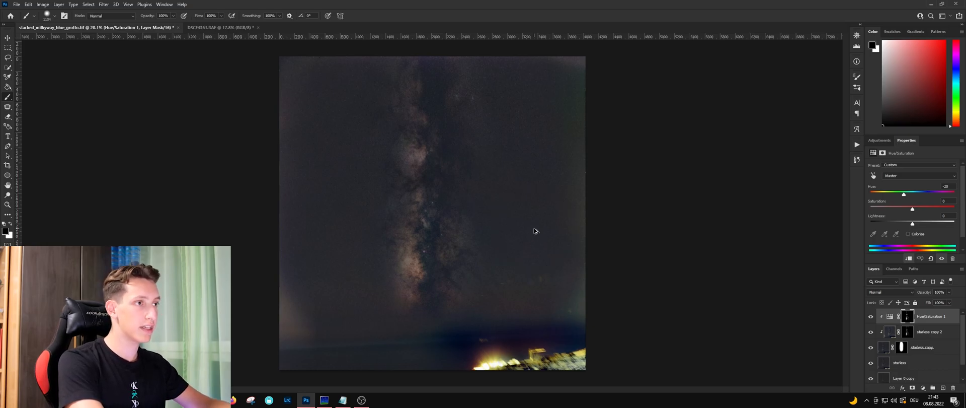
Stamp the visible layers onto a new layer and open it in Luminar 4, postponing the offered update.
{"action": "key", "text": "ctrl+shift+alt+n"}
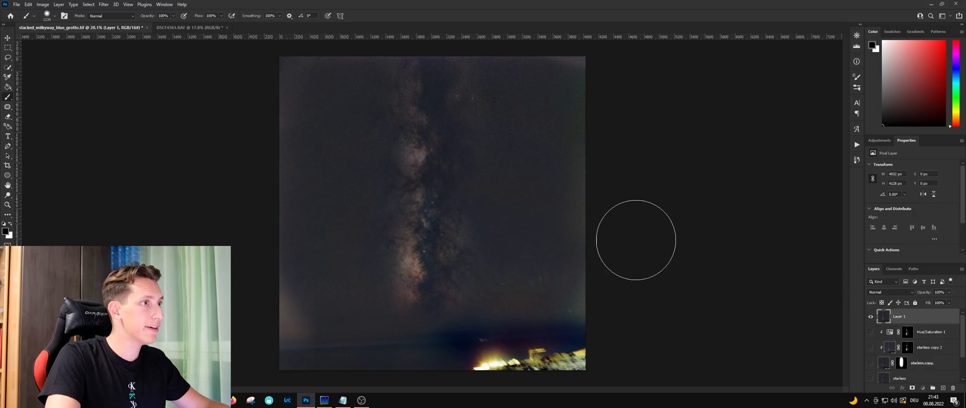
{"action": "left_click", "coordinate": [104, 5]}
{"action": "left_click", "coordinate": [104, 5]}
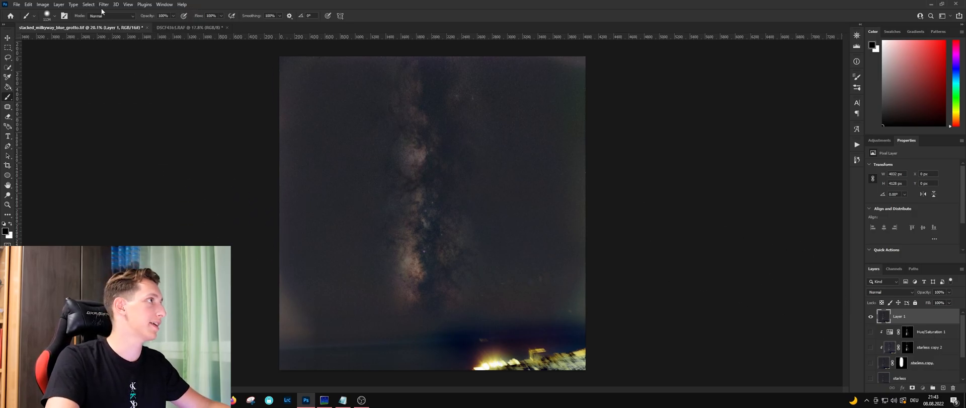
{"action": "left_click", "coordinate": [104, 5]}
{"action": "mouse_move", "coordinate": [182, 179]}
{"action": "left_click", "coordinate": [211, 177]}
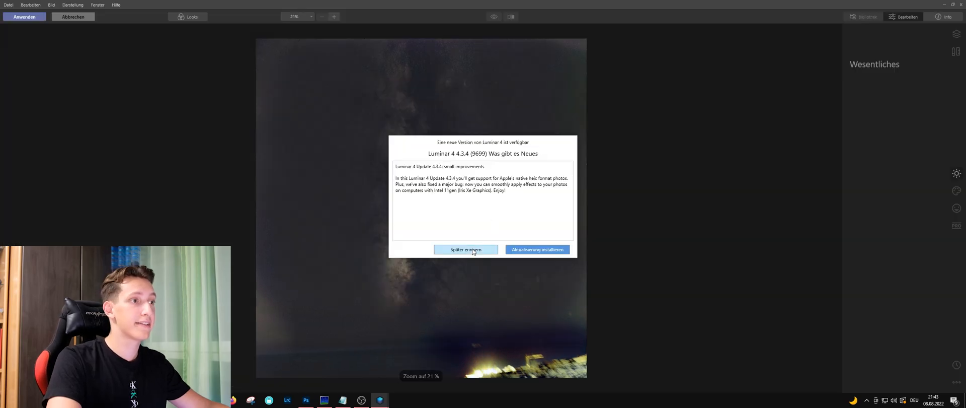
{"action": "left_click", "coordinate": [464, 249]}
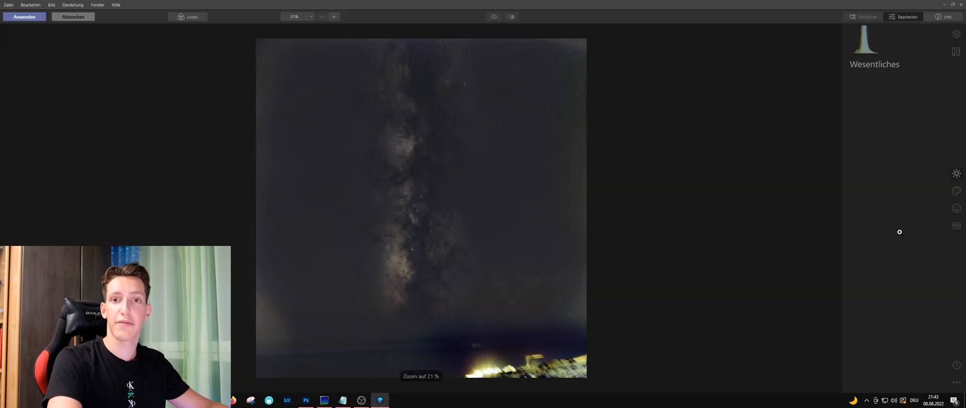
Set AI Accent to about 10 in Luminar's AI Enhancer.
{"action": "left_click_drag", "start_coordinate": [852, 122], "coordinate": [875, 125]}
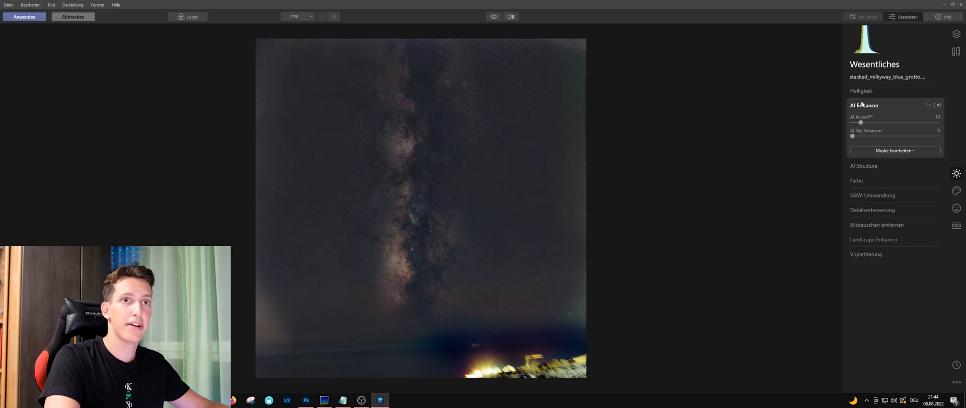
{"action": "scroll", "coordinate": [863, 110], "scroll_direction": "down", "scroll_amount": 8}
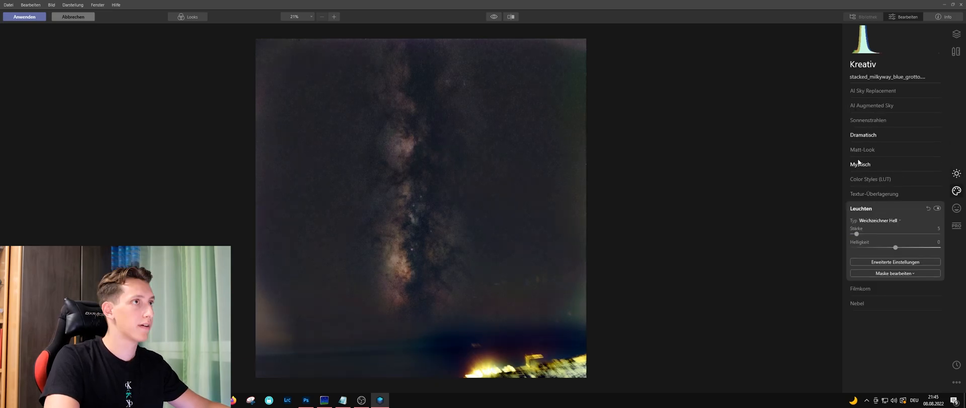
Compare the Luminar edit with the original image, and apply the effects to return to Photoshop.
{"action": "left_click", "coordinate": [490, 19]}
{"action": "left_click", "coordinate": [492, 18]}
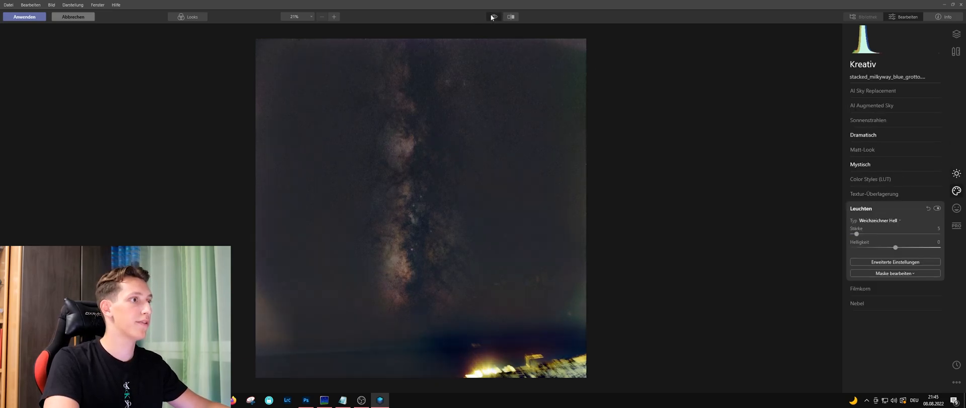
{"action": "left_click", "coordinate": [494, 18]}
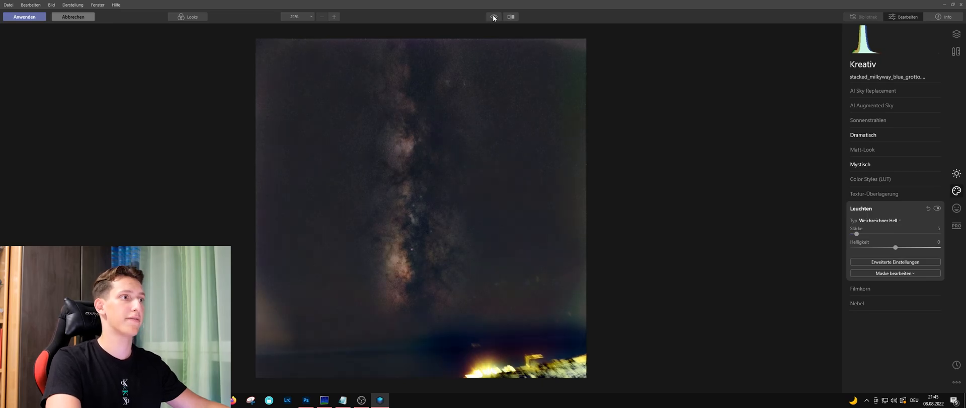
{"action": "left_click", "coordinate": [20, 17]}
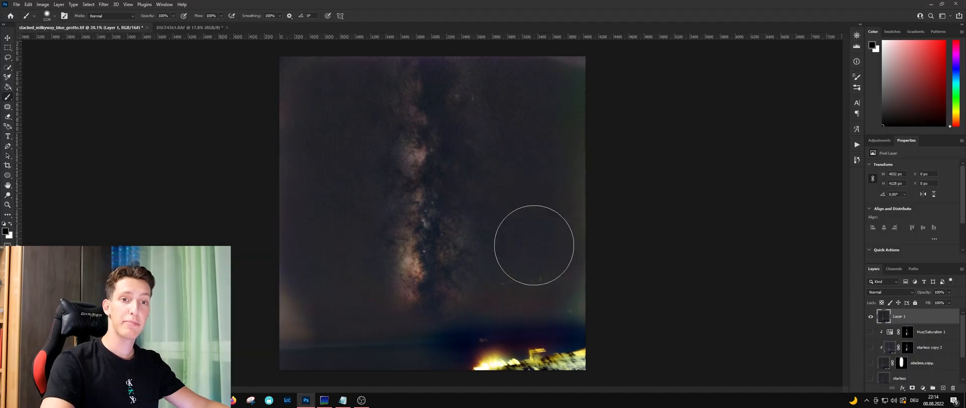
Examine the Luminar-edited layer close up for noise and color casts in the sky and along the image's right edge.
{"action": "key", "text": "ctrl+minus"}
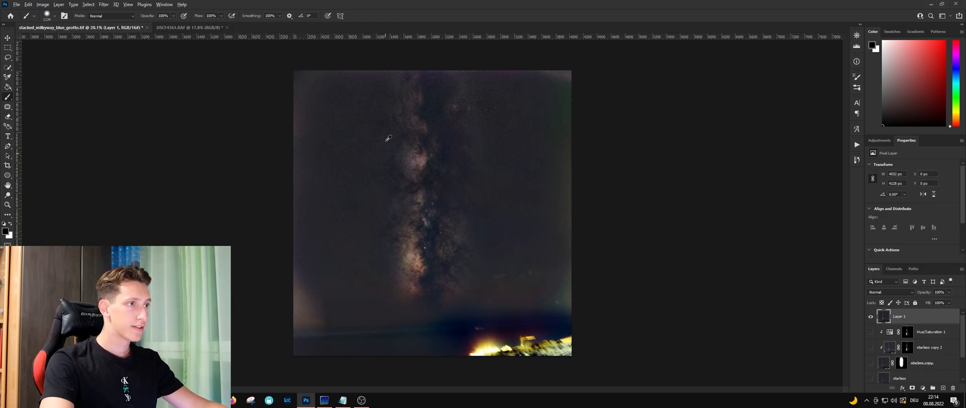
{"action": "key", "text": "ctrl+0"}
{"action": "scroll", "coordinate": [453, 230], "scroll_direction": "up", "scroll_amount": 7}
{"action": "scroll", "coordinate": [453, 230], "scroll_direction": "down", "scroll_amount": 8}
{"action": "scroll", "coordinate": [470, 52], "scroll_direction": "up", "scroll_amount": 4}
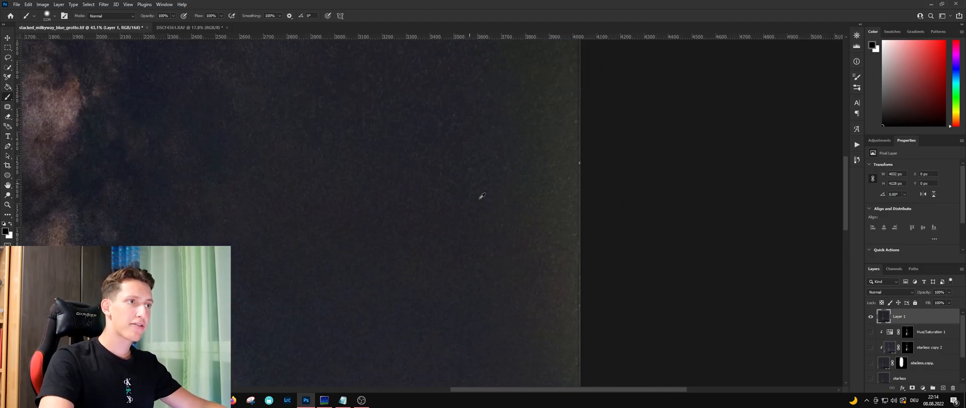
{"action": "scroll", "coordinate": [474, 183], "scroll_direction": "down", "scroll_amount": 5}
{"action": "scroll", "coordinate": [459, 145], "scroll_direction": "up", "scroll_amount": 1}
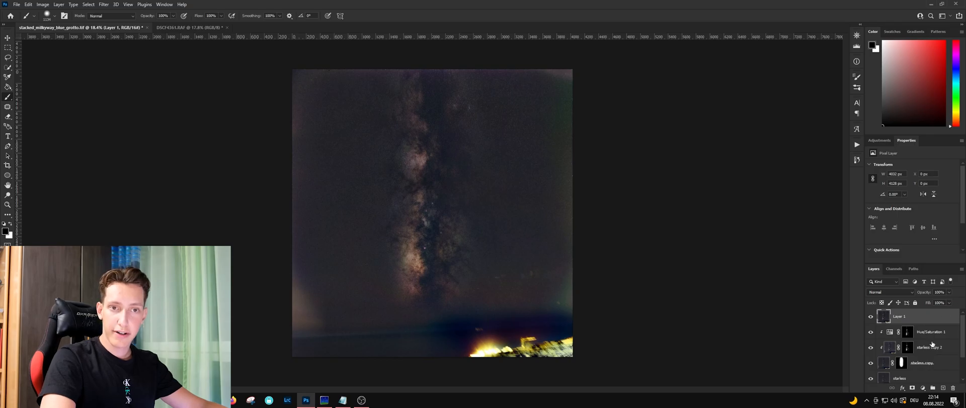
Copy the starless copy's Milky Way mask onto Layer 1 and hide the Hue/Saturation 1, starless copy 2 and starless copy layers.
{"action": "left_click", "coordinate": [912, 388]}
{"action": "left_click_drag", "start_coordinate": [903, 362], "coordinate": [901, 316]}
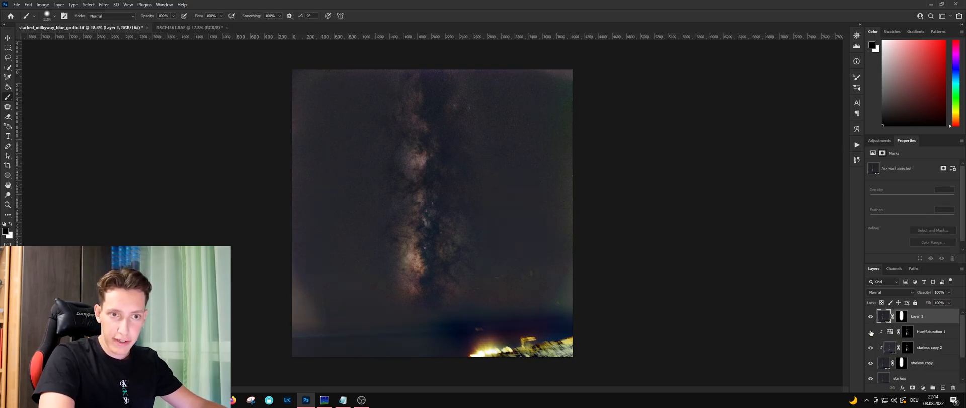
{"action": "left_click", "coordinate": [871, 363]}
{"action": "scroll", "coordinate": [869, 352], "scroll_direction": "down", "scroll_amount": 1}
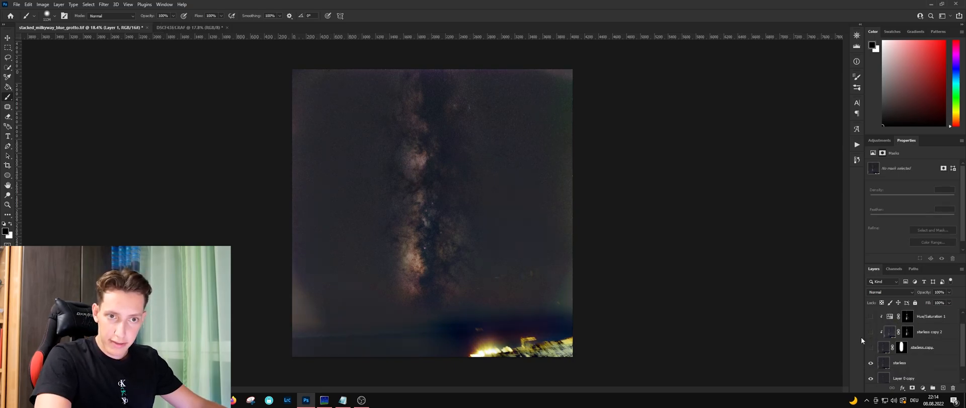
Select the starless layer, toggle its visibility for comparison, and isolate it to examine the background sky.
{"action": "left_click", "coordinate": [887, 363]}
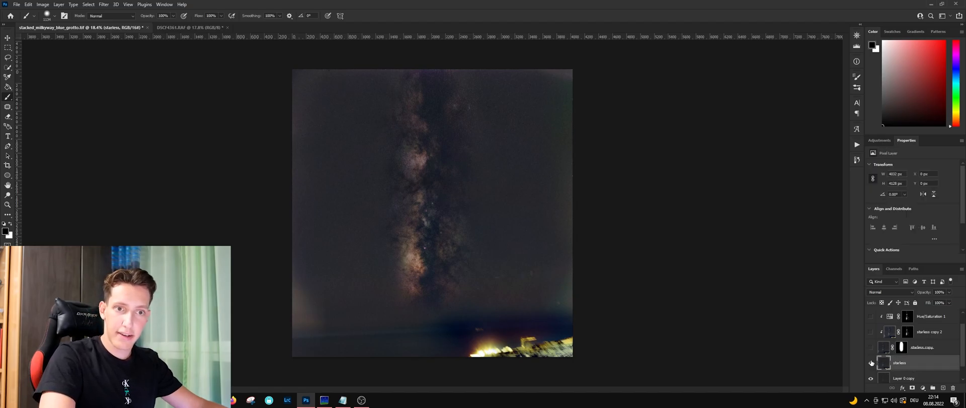
{"action": "left_click", "coordinate": [871, 363]}
{"action": "left_click", "coordinate": [871, 363]}
{"action": "left_click", "coordinate": [871, 362]}
{"action": "left_click", "coordinate": [872, 363]}
{"action": "left_click", "coordinate": [871, 363], "text": "alt"}
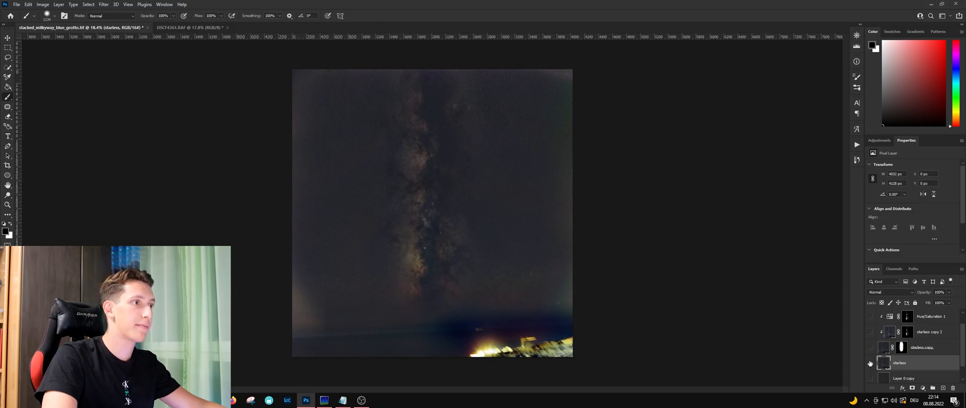
Toggle the isolated starless layer against the other layers and examine its background sky close up for noise toward the image's right edge.
{"action": "left_click", "coordinate": [872, 363], "text": "alt"}
{"action": "left_click", "coordinate": [871, 363], "text": "alt"}
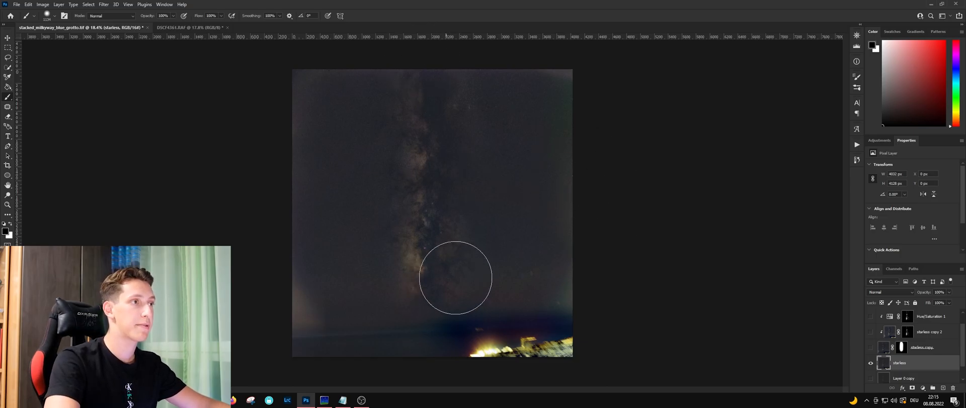
{"action": "scroll", "coordinate": [540, 179], "scroll_direction": "up", "scroll_amount": 12}
{"action": "scroll", "coordinate": [418, 104], "scroll_direction": "up", "scroll_amount": 6}
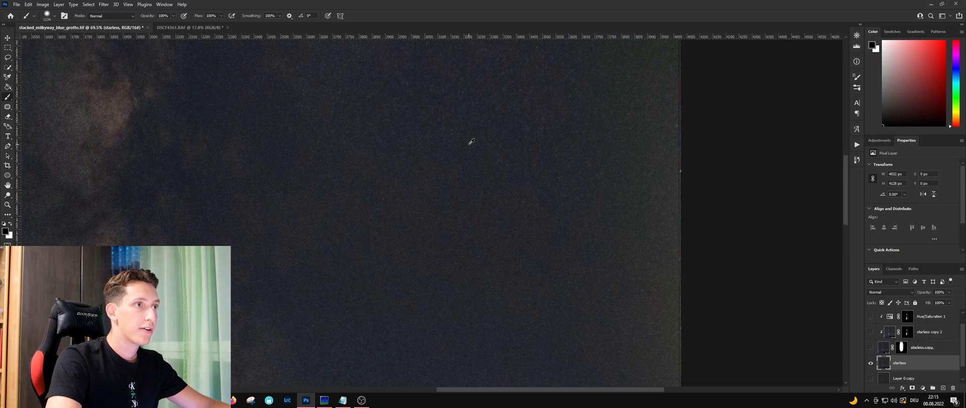
{"action": "scroll", "coordinate": [497, 159], "scroll_direction": "up", "scroll_amount": 4}
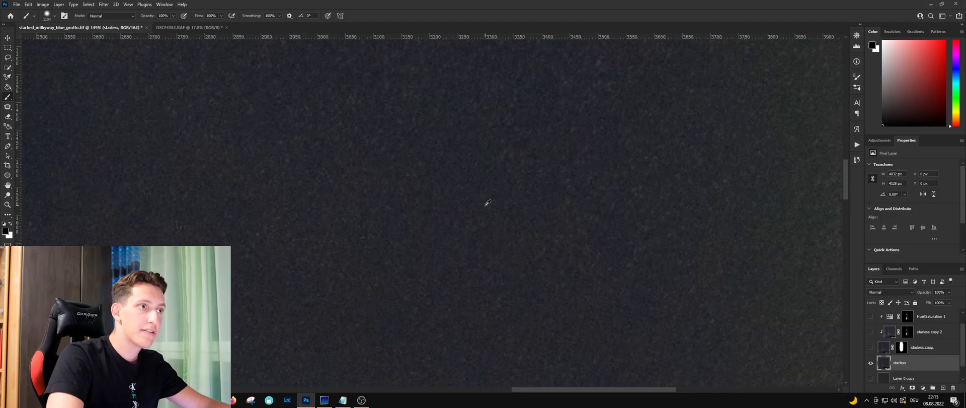
{"action": "scroll", "coordinate": [403, 200], "scroll_direction": "up", "scroll_amount": 4}
{"action": "scroll", "coordinate": [353, 200], "scroll_direction": "down", "scroll_amount": 10}
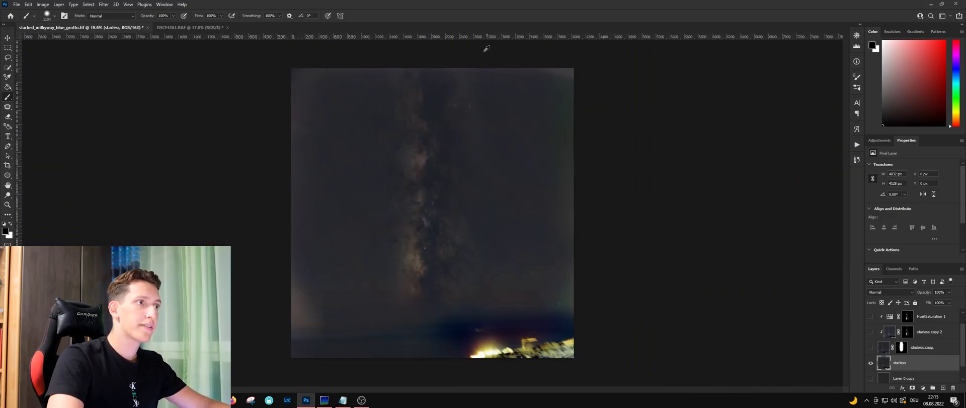
{"action": "scroll", "coordinate": [477, 256], "scroll_direction": "up", "scroll_amount": 6}
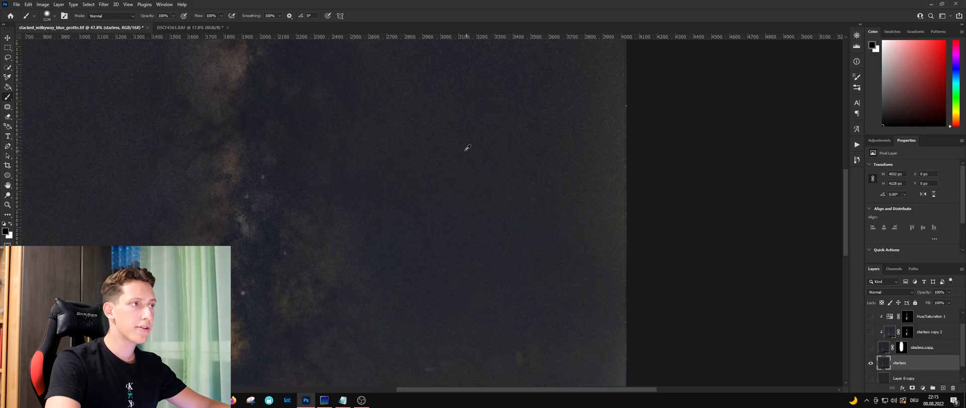
{"action": "scroll", "coordinate": [473, 149], "scroll_direction": "down", "scroll_amount": 6}
Open the starless layer in the Camera Raw Filter, set Noise Reduction to 35, and check the smoothed sky across the image.
{"action": "left_click", "coordinate": [104, 4]}
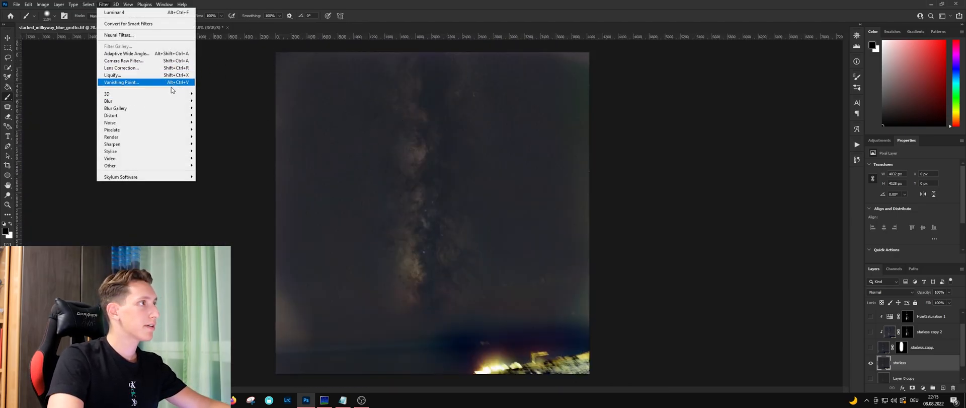
{"action": "left_click", "coordinate": [457, 35]}
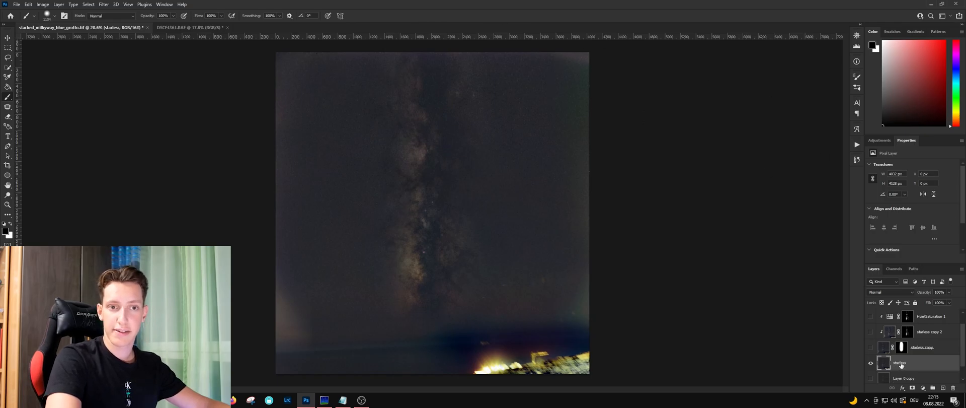
{"action": "left_click", "coordinate": [105, 5]}
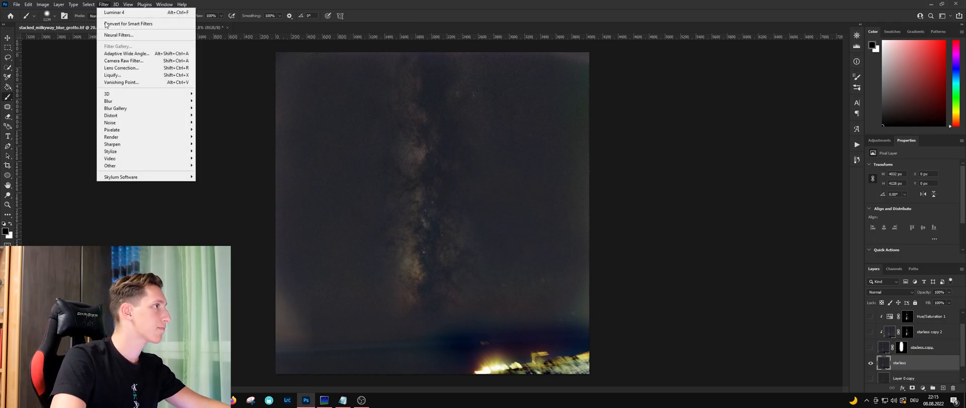
{"action": "left_click", "coordinate": [136, 63]}
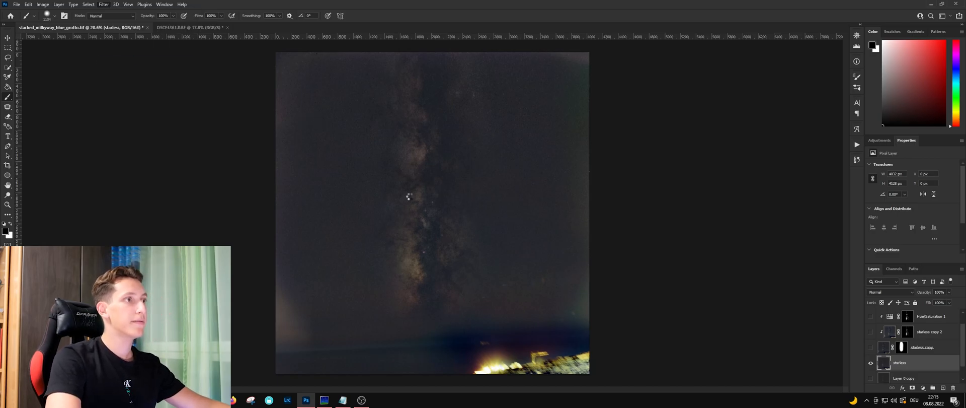
{"action": "left_click", "coordinate": [784, 147]}
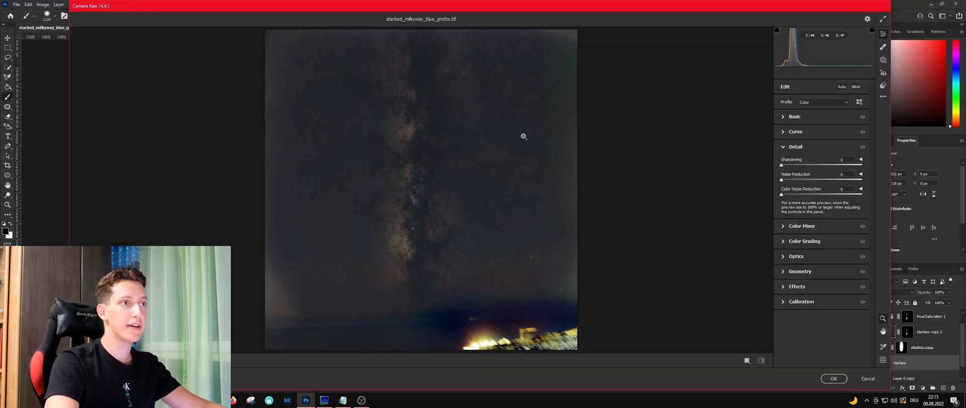
{"action": "left_click", "coordinate": [524, 136]}
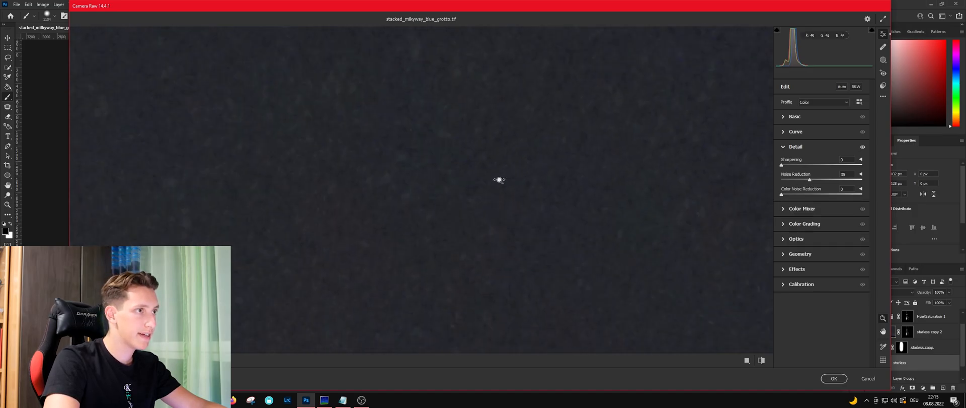
{"action": "left_click_drag", "start_coordinate": [520, 190], "coordinate": [417, 169]}
{"action": "key", "text": "space"}
{"action": "left_click_drag", "start_coordinate": [216, 224], "coordinate": [302, 197]}
{"action": "key", "text": "space"}
{"action": "left_click_drag", "start_coordinate": [616, 266], "coordinate": [492, 228]}
{"action": "key", "text": "space"}
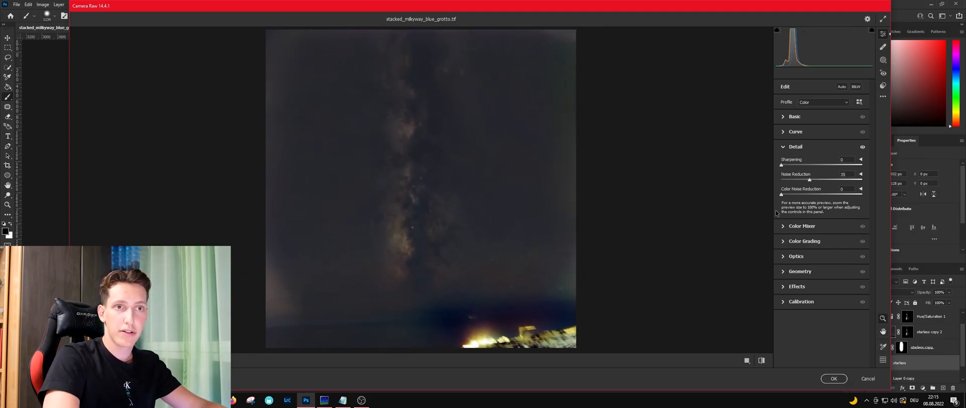
Set Highlights to -84, Shadows to +77 and Exposure to -0.15 for the starless layer, and apply the Camera Raw Filter.
{"action": "left_click", "coordinate": [784, 146]}
{"action": "left_click", "coordinate": [784, 119]}
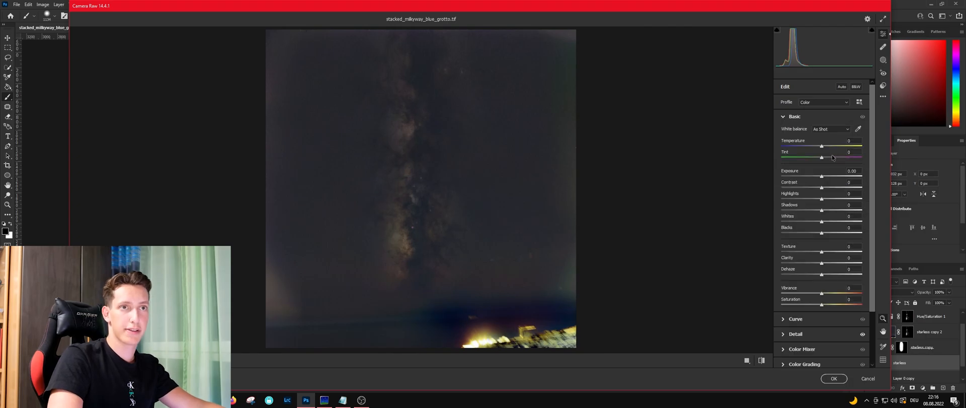
{"action": "left_click_drag", "start_coordinate": [822, 199], "coordinate": [784, 199]}
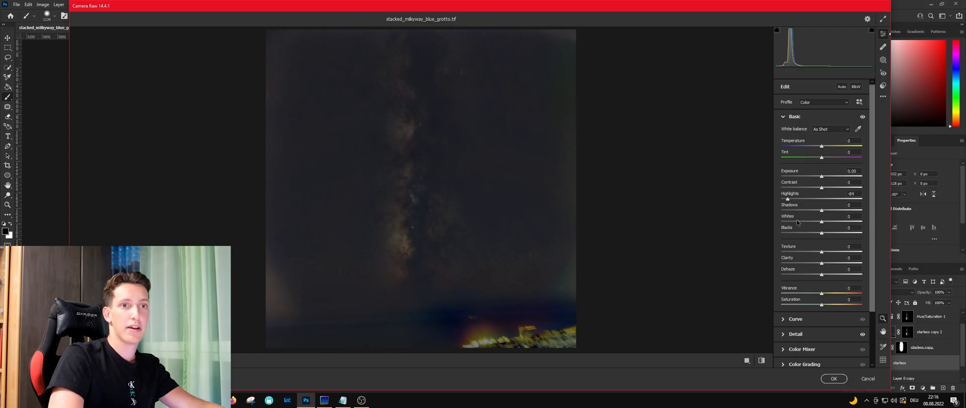
{"action": "left_click_drag", "start_coordinate": [828, 211], "coordinate": [853, 213]}
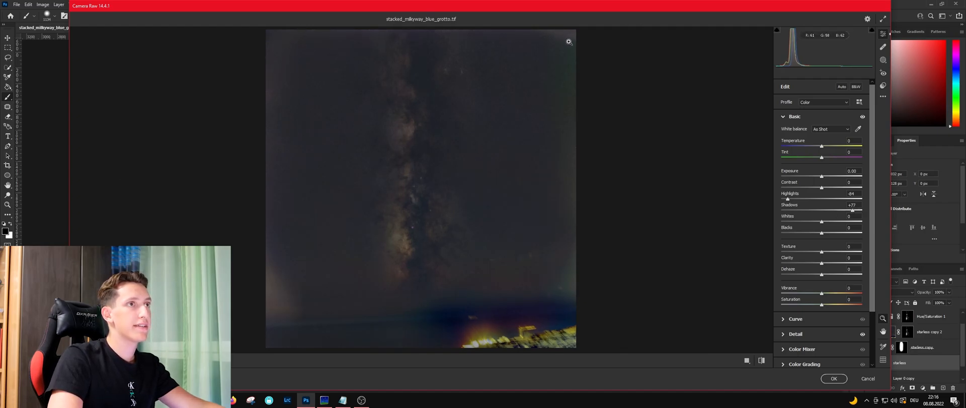
{"action": "left_click_drag", "start_coordinate": [822, 177], "coordinate": [821, 178]}
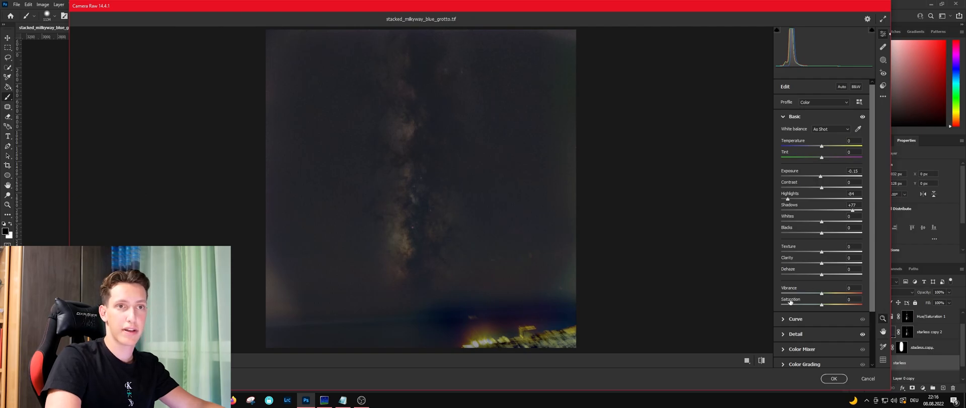
{"action": "left_click", "coordinate": [834, 378]}
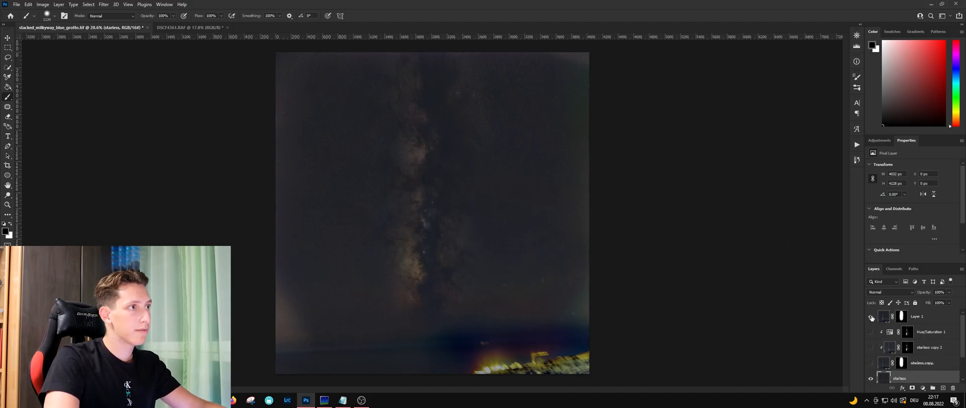
Show and select Layer 1, and compare the noise in the Milky Way with the sky near the image's right edge.
{"action": "left_click", "coordinate": [871, 318]}
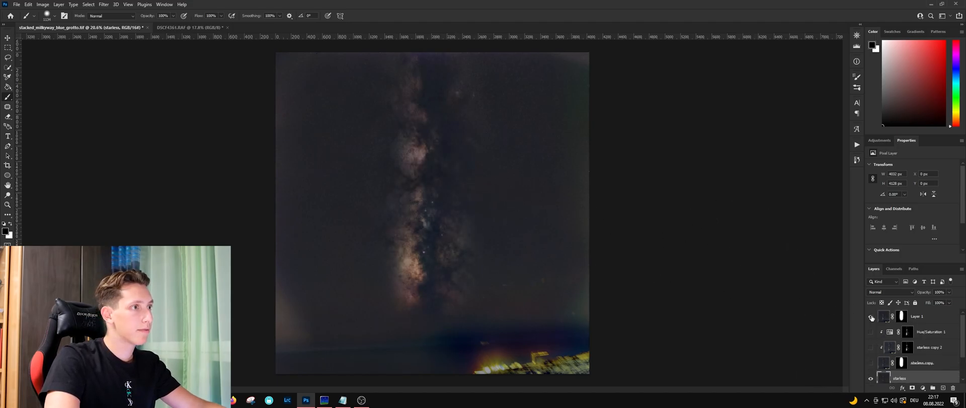
{"action": "left_click", "coordinate": [930, 316]}
{"action": "scroll", "coordinate": [393, 184], "scroll_direction": "up", "scroll_amount": 6}
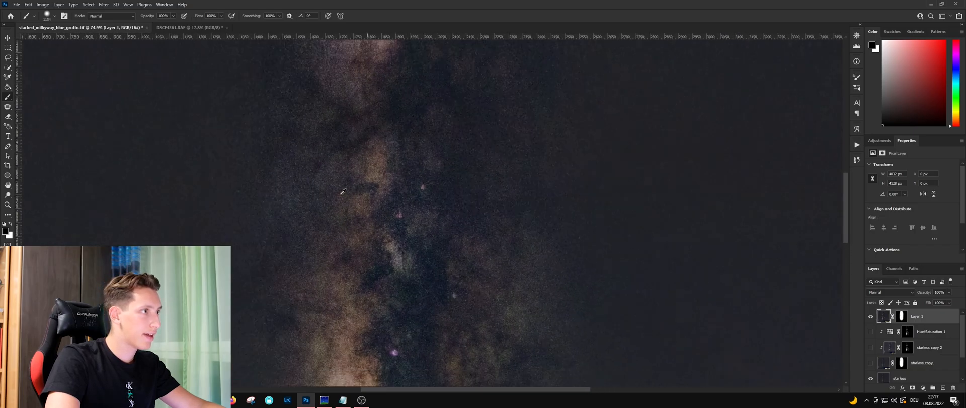
{"action": "scroll", "coordinate": [354, 193], "scroll_direction": "down", "scroll_amount": 6}
{"action": "scroll", "coordinate": [657, 189], "scroll_direction": "up", "scroll_amount": 6}
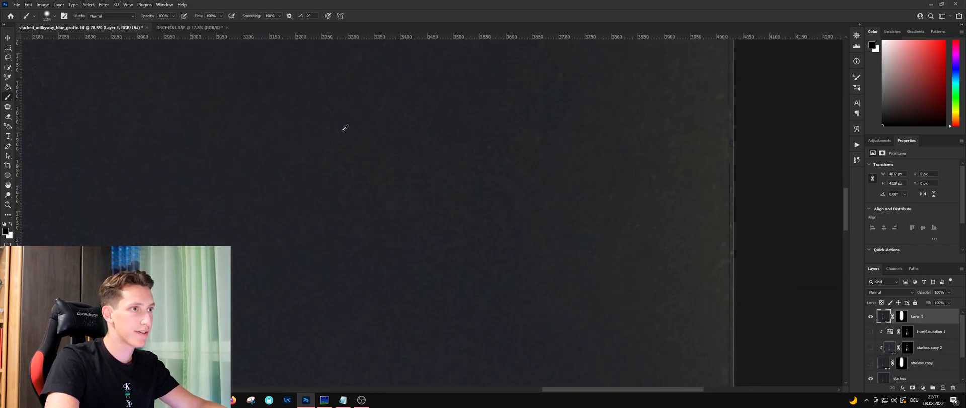
{"action": "scroll", "coordinate": [259, 133], "scroll_direction": "down", "scroll_amount": 7}
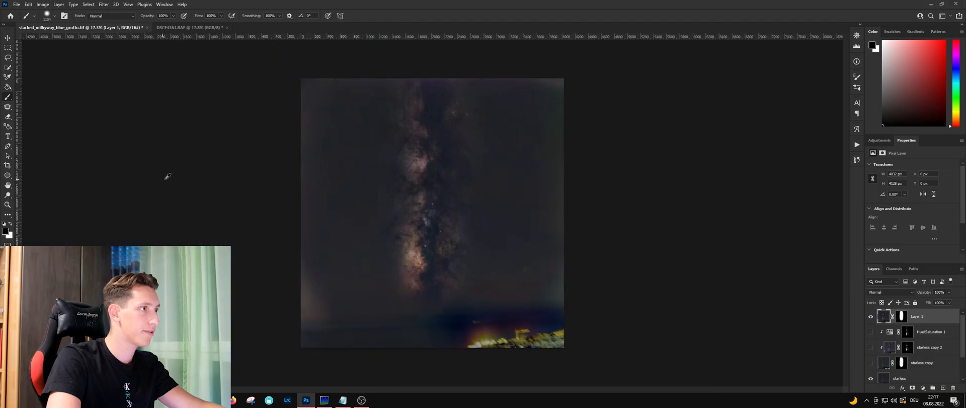
Examine the Milky Way's core, dust lanes and upper band close up for remaining noise and the blend with the surrounding sky.
{"action": "scroll", "coordinate": [456, 201], "scroll_direction": "up", "scroll_amount": 6}
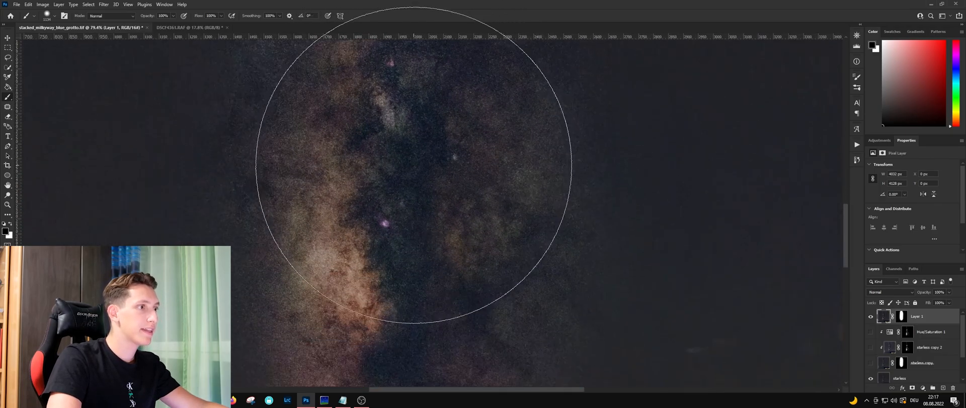
{"action": "scroll", "coordinate": [414, 165], "scroll_direction": "down", "scroll_amount": 6}
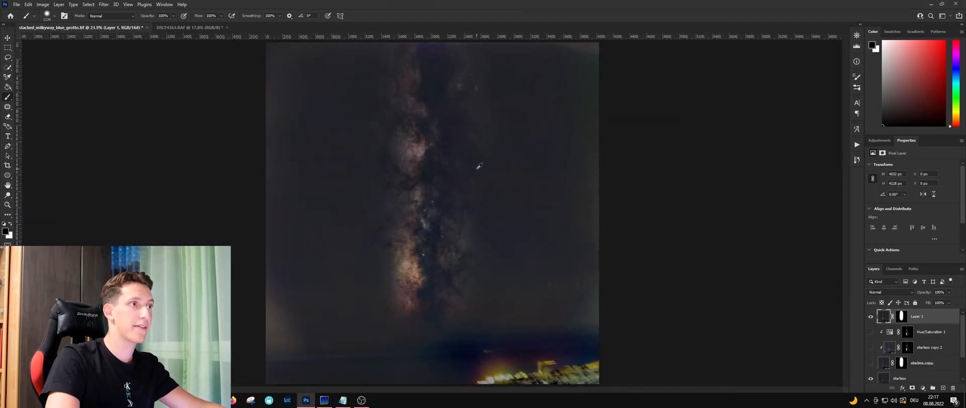
{"action": "scroll", "coordinate": [447, 154], "scroll_direction": "up", "scroll_amount": 3}
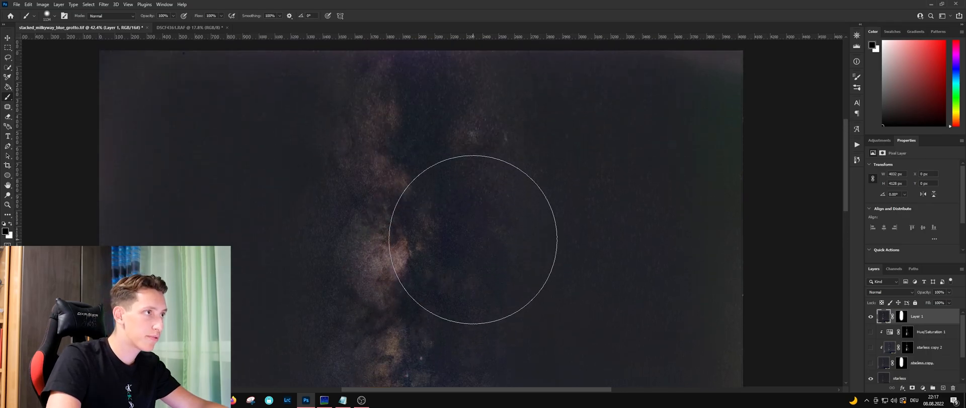
{"action": "scroll", "coordinate": [496, 209], "scroll_direction": "down", "scroll_amount": 3}
{"action": "scroll", "coordinate": [419, 297], "scroll_direction": "up", "scroll_amount": 3}
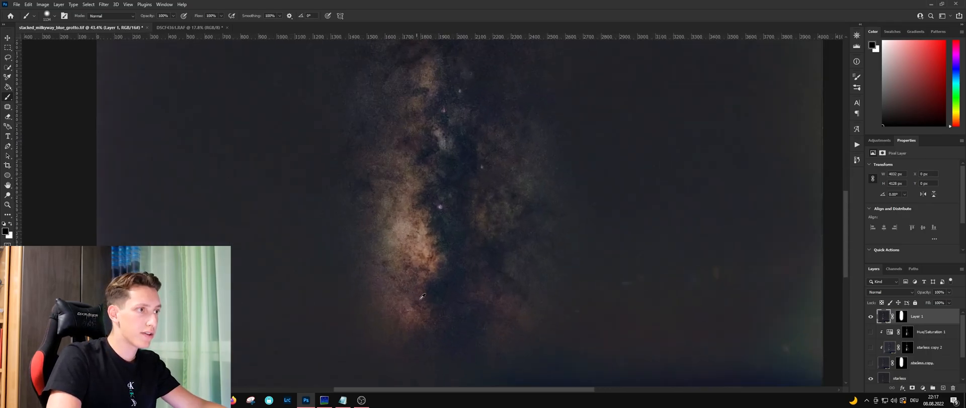
{"action": "scroll", "coordinate": [493, 135], "scroll_direction": "up", "scroll_amount": 3}
{"action": "scroll", "coordinate": [488, 143], "scroll_direction": "down", "scroll_amount": 3}
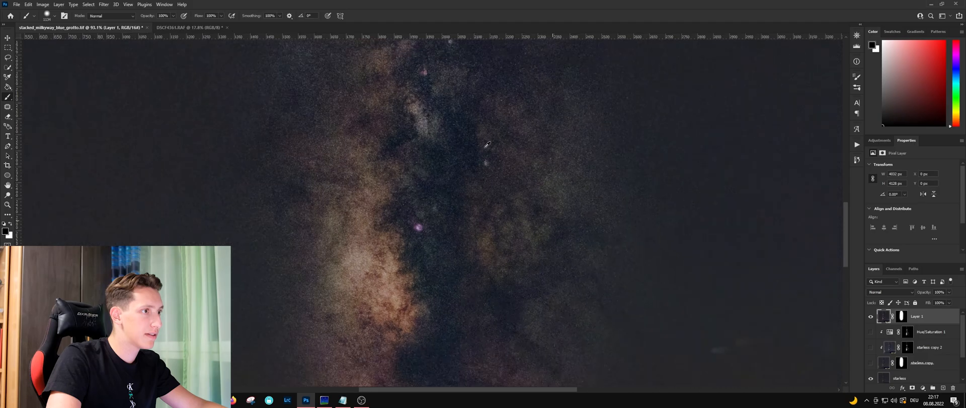
{"action": "scroll", "coordinate": [492, 162], "scroll_direction": "up", "scroll_amount": 5}
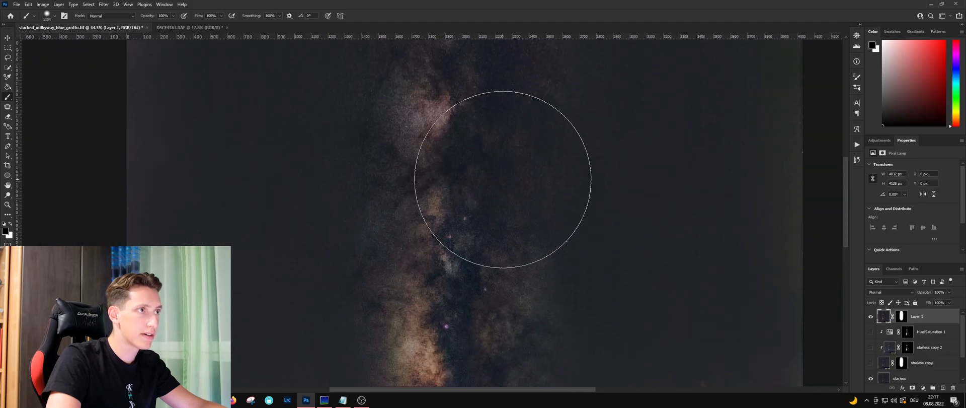
{"action": "scroll", "coordinate": [503, 179], "scroll_direction": "down", "scroll_amount": 2}
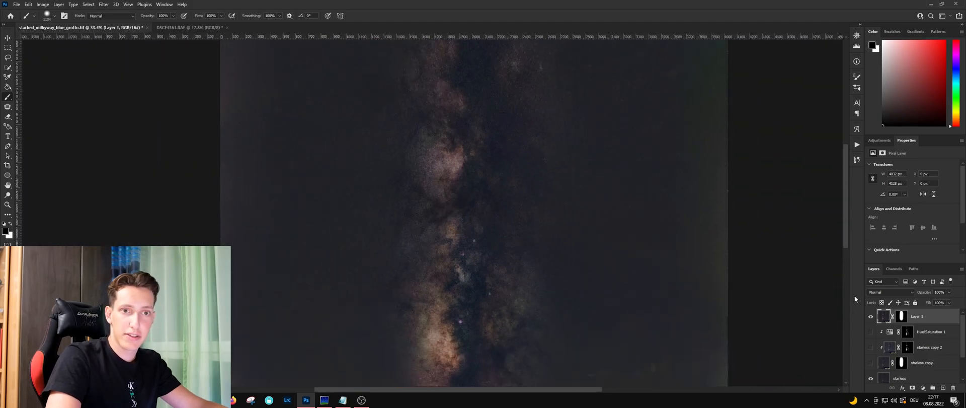
Duplicate Layer 1, open the copy in the Camera Raw Filter and set Noise Reduction to 15.
{"action": "key", "text": "ctrl+j"}
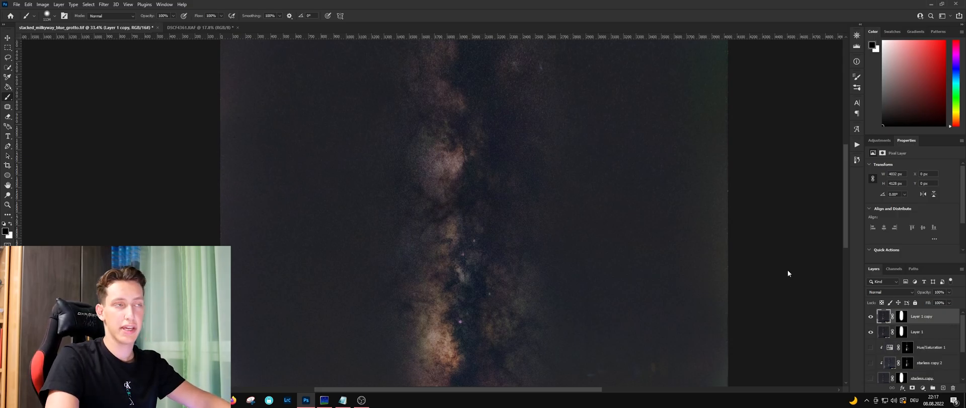
{"action": "left_click", "coordinate": [100, 5]}
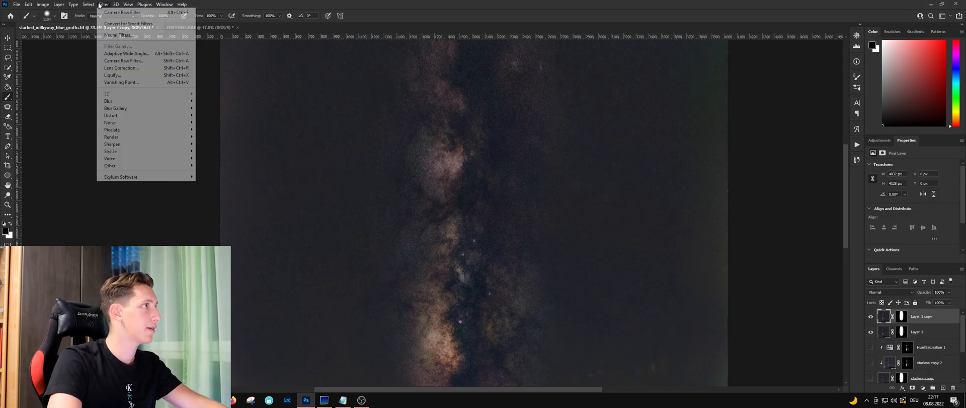
{"action": "left_click", "coordinate": [134, 61]}
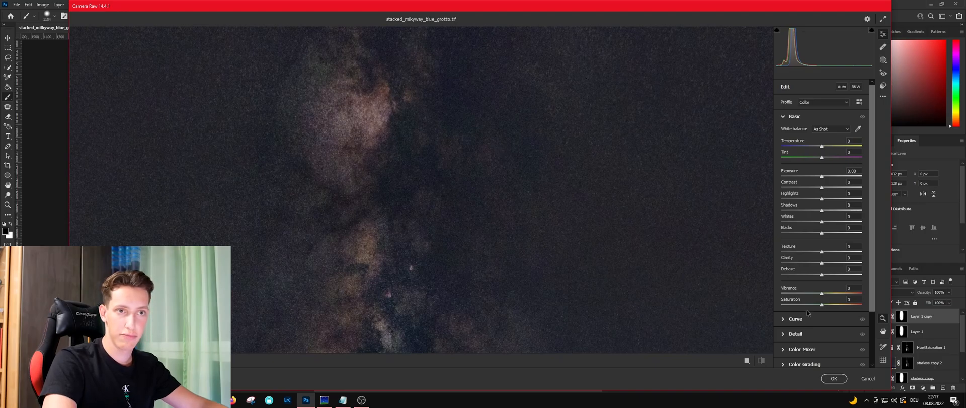
{"action": "left_click", "coordinate": [794, 334]}
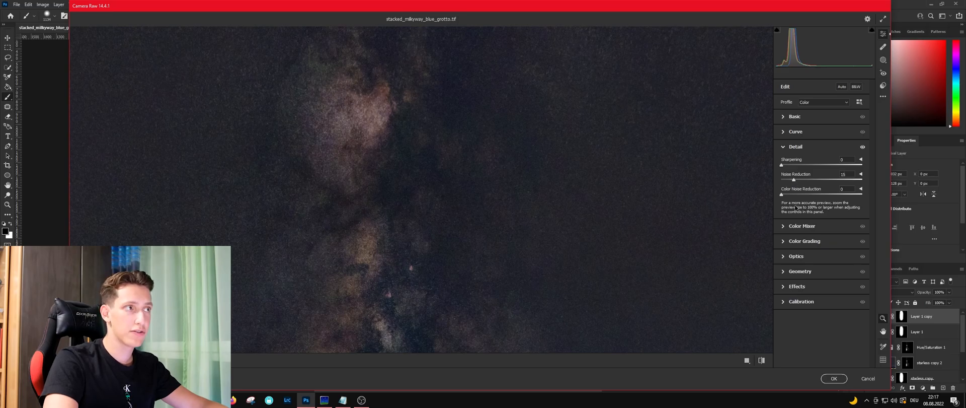
Compare the Milky Way with and without the Detail adjustments, and apply the Camera Raw Filter to the Layer 1 copy.
{"action": "scroll", "coordinate": [434, 222], "scroll_direction": "down", "scroll_amount": 5}
{"action": "scroll", "coordinate": [403, 220], "scroll_direction": "up", "scroll_amount": 3}
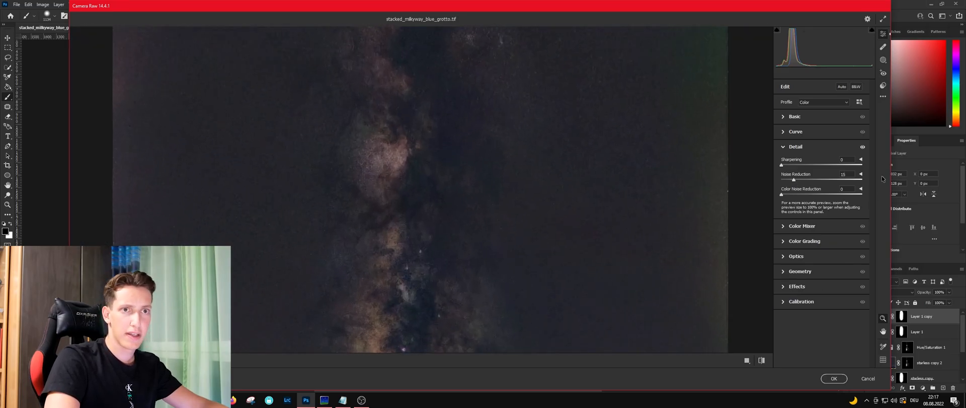
{"action": "left_click", "coordinate": [863, 148]}
{"action": "left_click", "coordinate": [864, 150]}
{"action": "left_click", "coordinate": [863, 148]}
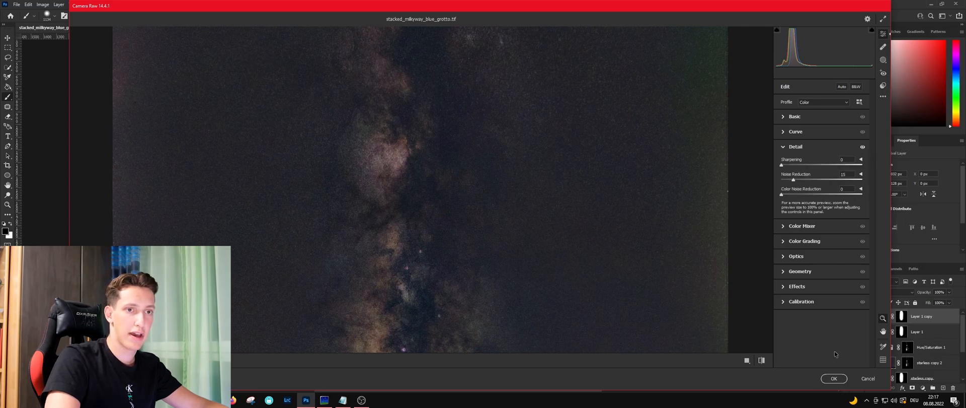
{"action": "left_click", "coordinate": [834, 379]}
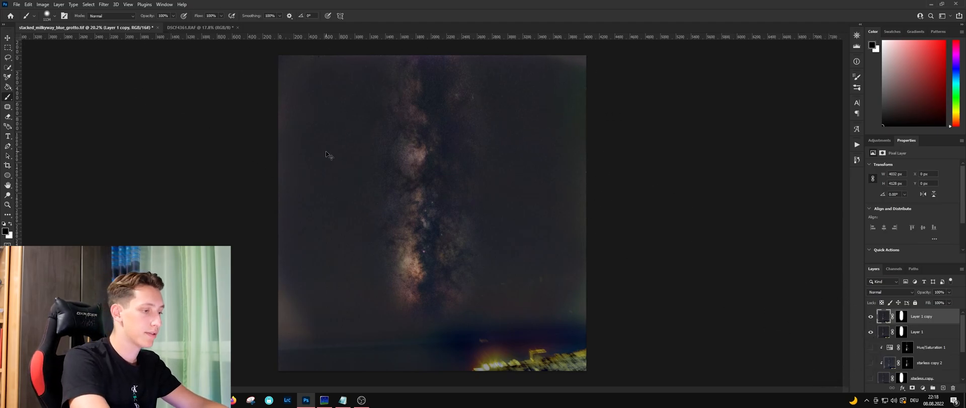
Duplicate the Layer 1 copy and open the High Pass filter on the duplicate.
{"action": "key", "text": "ctrl+j"}
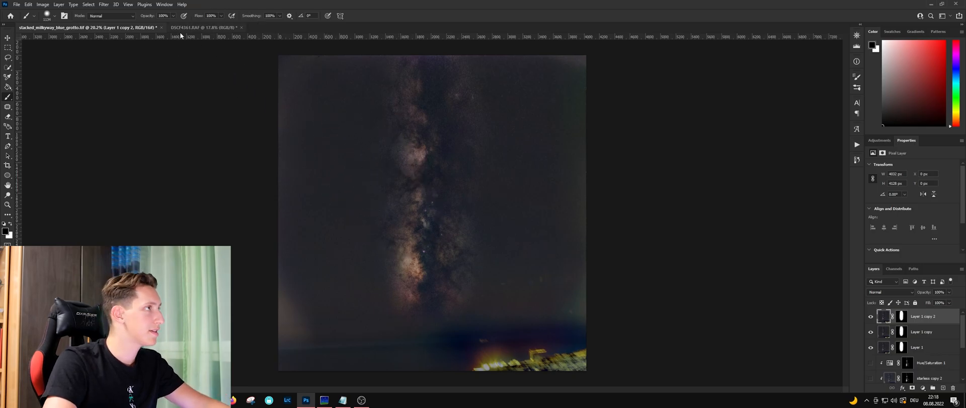
{"action": "left_click", "coordinate": [102, 4]}
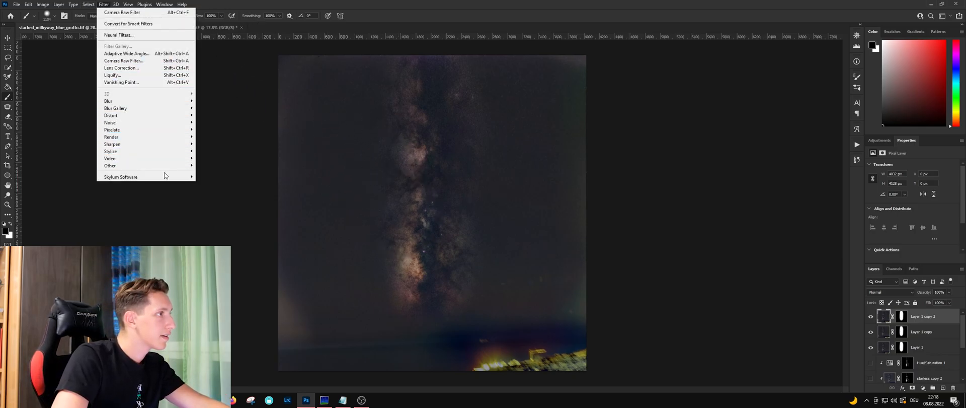
{"action": "mouse_move", "coordinate": [173, 176]}
{"action": "left_click", "coordinate": [221, 179]}
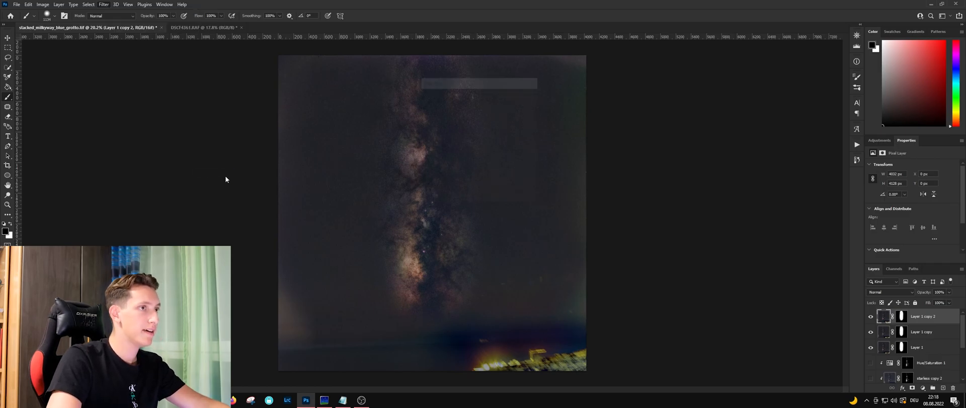
{"action": "left_click_drag", "start_coordinate": [467, 80], "coordinate": [597, 100]}
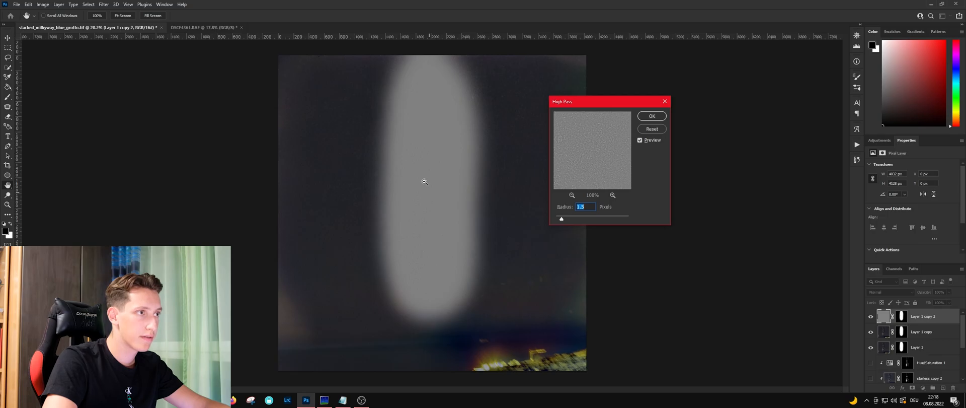
Set the High Pass radius to 30.4 pixels, checking the Milky Way's structure in the preview, and apply the filter.
{"action": "left_click_drag", "start_coordinate": [429, 182], "coordinate": [476, 179]}
{"action": "left_click_drag", "start_coordinate": [588, 207], "coordinate": [559, 207]}
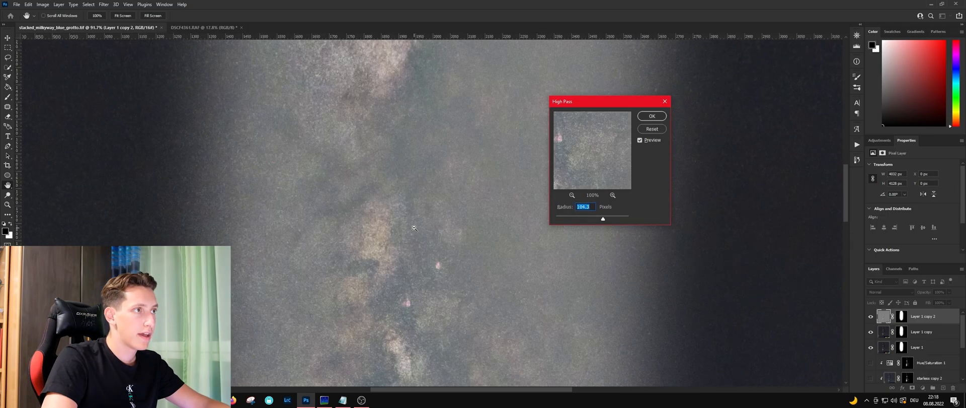
{"action": "left_click_drag", "start_coordinate": [426, 234], "coordinate": [425, 253]}
{"action": "left_click_drag", "start_coordinate": [604, 220], "coordinate": [591, 219]}
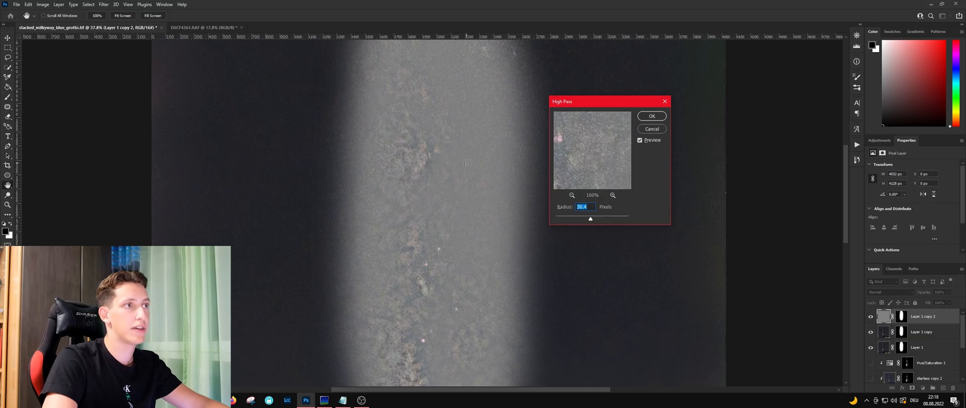
{"action": "left_click_drag", "start_coordinate": [446, 225], "coordinate": [408, 226]}
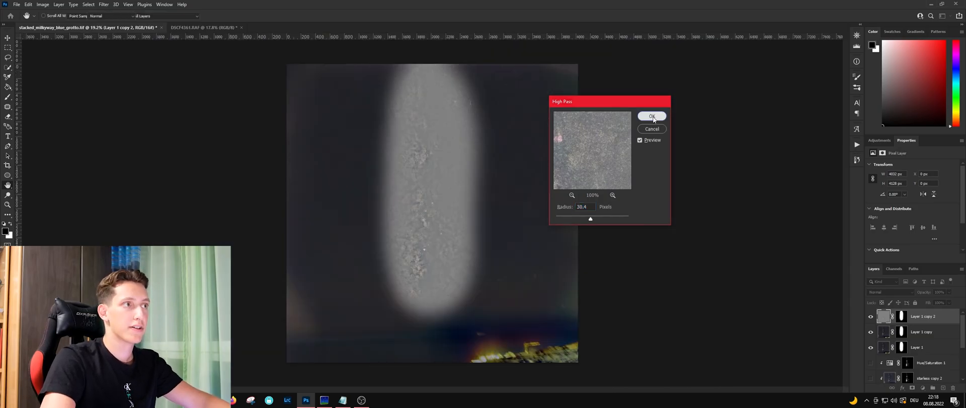
{"action": "left_click", "coordinate": [653, 115]}
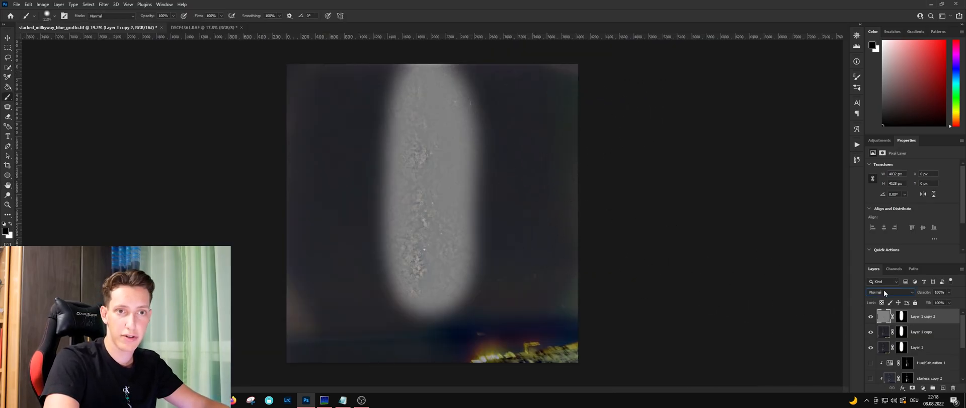
Set the high-pass layer's blend mode to Pin Light and check the Milky Way's detail and grain close up.
{"action": "left_click", "coordinate": [884, 293]}
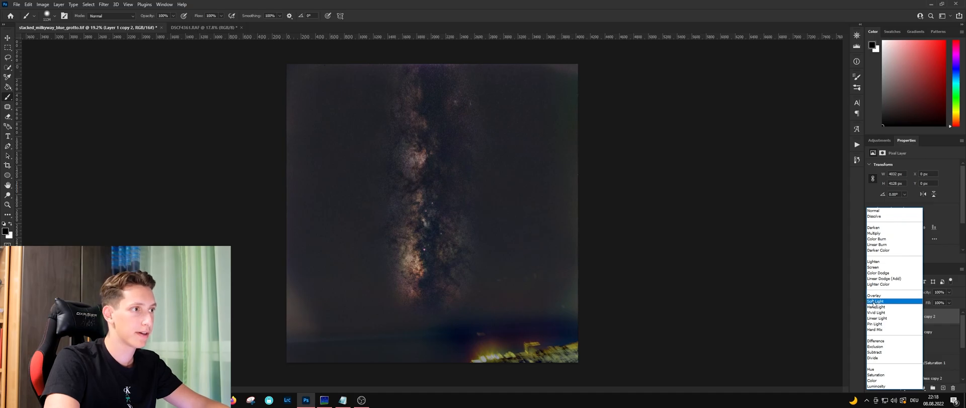
{"action": "key", "text": "Escape"}
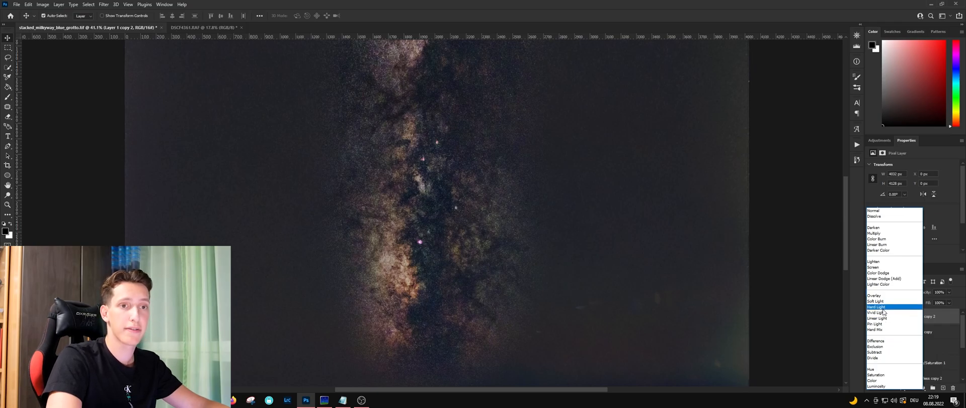
{"action": "left_click", "coordinate": [878, 323]}
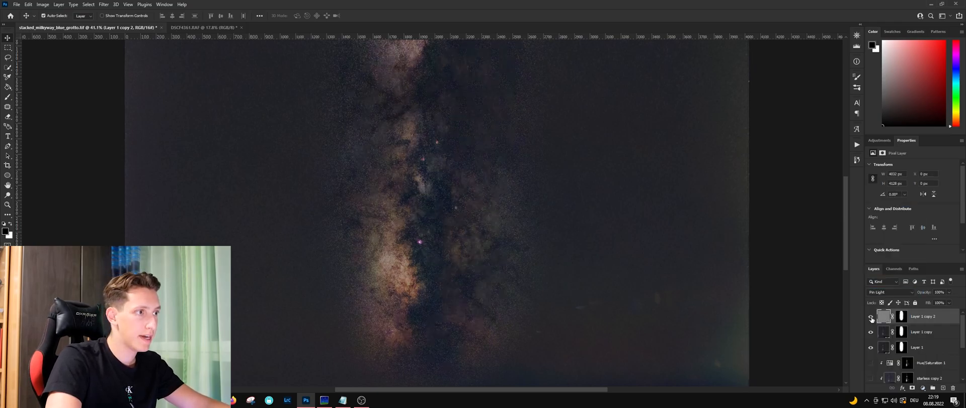
{"action": "scroll", "coordinate": [451, 267], "scroll_direction": "up", "scroll_amount": 8}
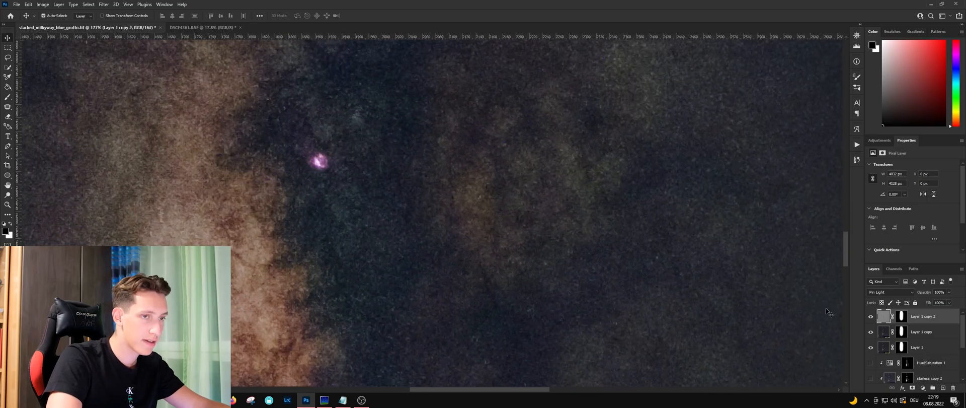
{"action": "scroll", "coordinate": [804, 310], "scroll_direction": "down", "scroll_amount": 6}
Duplicate the high-pass layer, set the duplicate to Overlay and lower its opacity to about 20%.
{"action": "key", "text": "ctrl+j"}
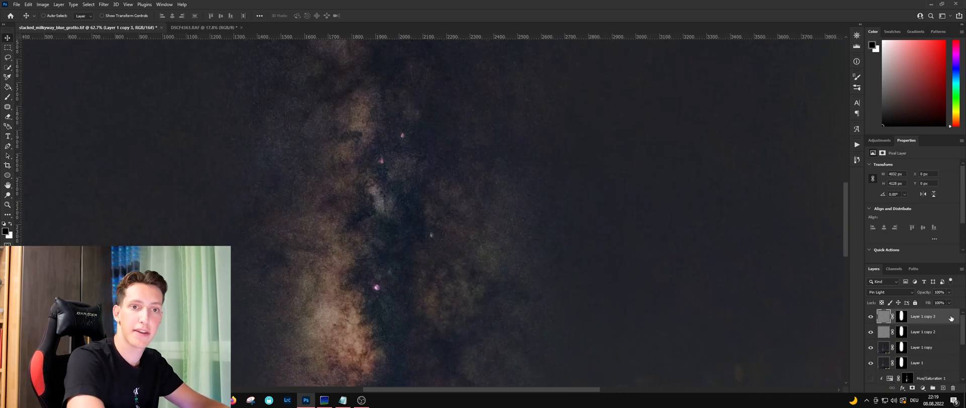
{"action": "left_click", "coordinate": [884, 292]}
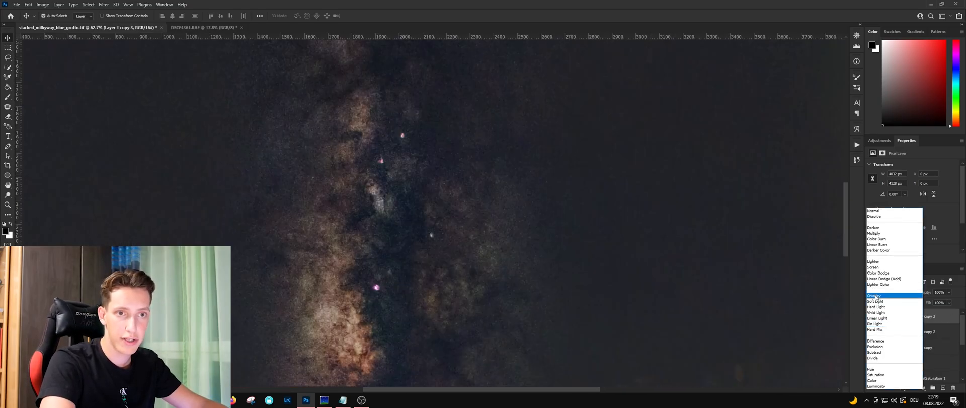
{"action": "left_click", "coordinate": [877, 295]}
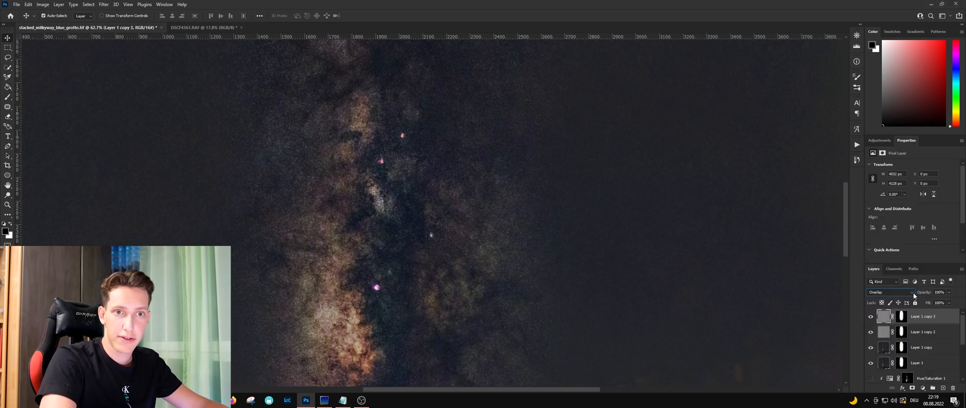
{"action": "left_click_drag", "start_coordinate": [920, 294], "coordinate": [899, 295]}
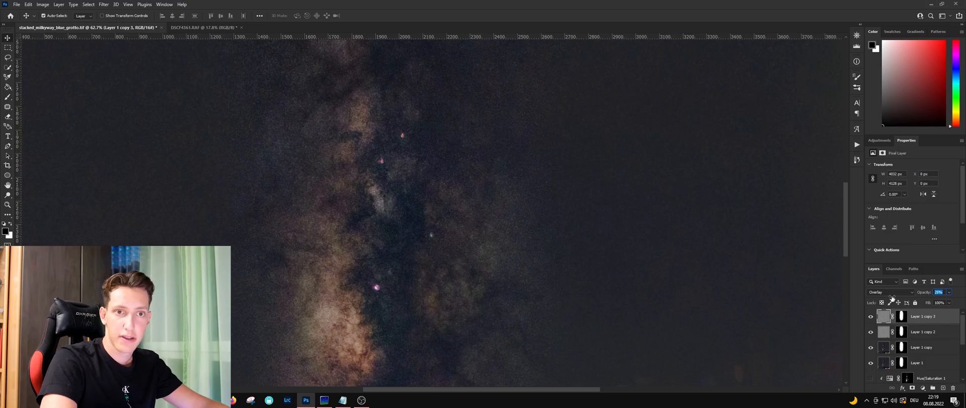
{"action": "scroll", "coordinate": [403, 214], "scroll_direction": "down", "scroll_amount": 7}
{"action": "scroll", "coordinate": [397, 203], "scroll_direction": "up", "scroll_amount": 2}
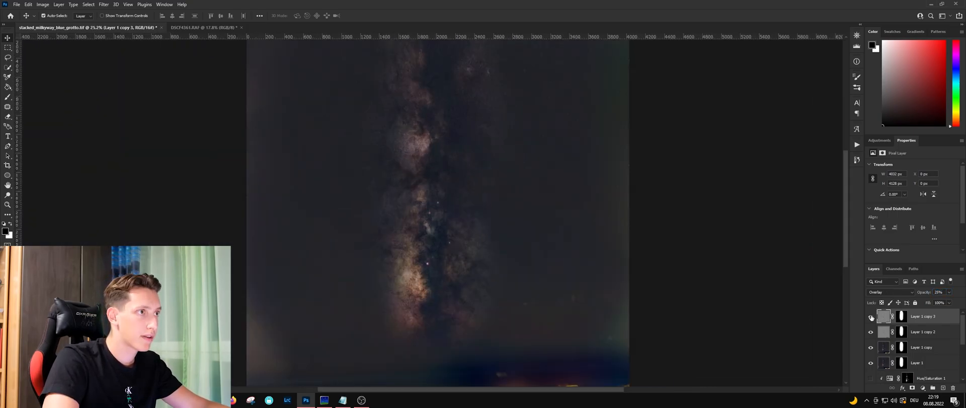
Paint black with a soft brush on the Layer 1 copy 3 mask to reduce the high-pass effect around the Milky Way.
{"action": "left_click", "coordinate": [901, 316]}
{"action": "key", "text": "b"}
{"action": "scroll", "coordinate": [615, 54], "scroll_direction": "up", "scroll_amount": 5}
{"action": "scroll", "coordinate": [522, 65], "scroll_direction": "down", "scroll_amount": 6}
{"action": "scroll", "coordinate": [317, 155], "scroll_direction": "up", "scroll_amount": 2}
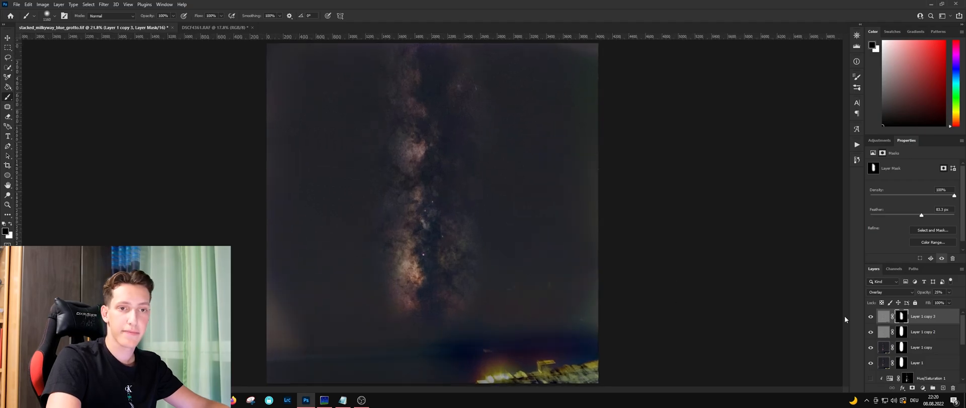
Patch the uneven bright and discoloured areas near the sky's edges and corners on the starless layer with the Patch tool.
{"action": "scroll", "coordinate": [931, 348], "scroll_direction": "down", "scroll_amount": 4}
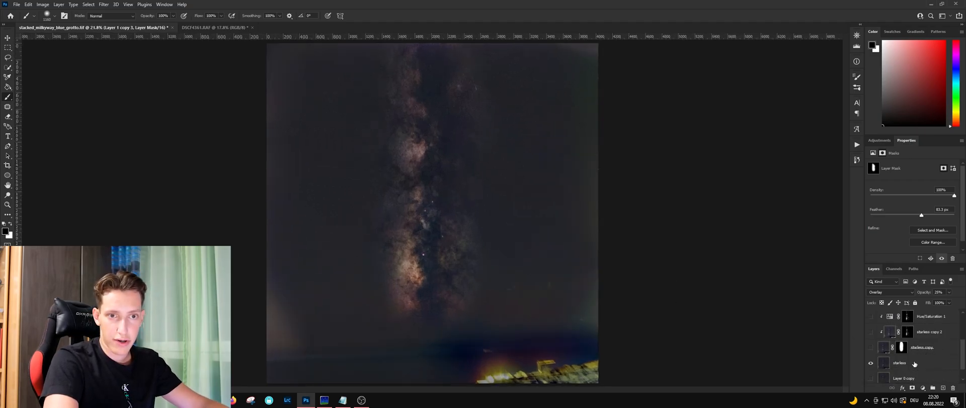
{"action": "left_click", "coordinate": [921, 364]}
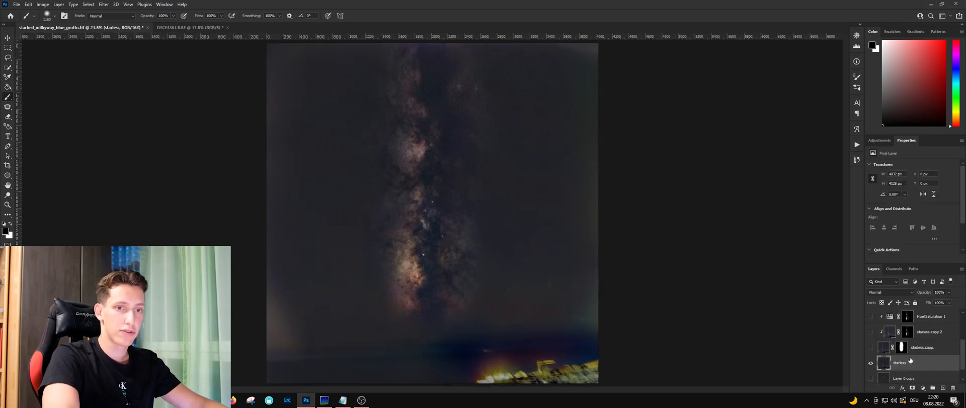
{"action": "left_click", "coordinate": [8, 107]}
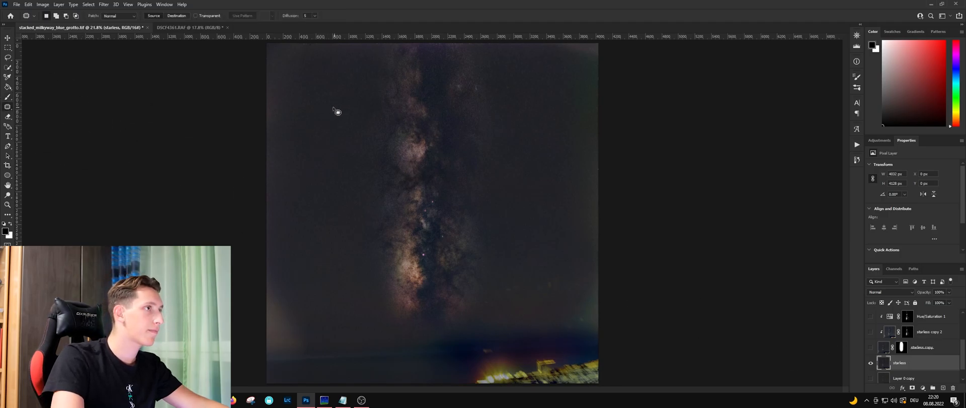
{"action": "scroll", "coordinate": [339, 109], "scroll_direction": "down", "scroll_amount": 2}
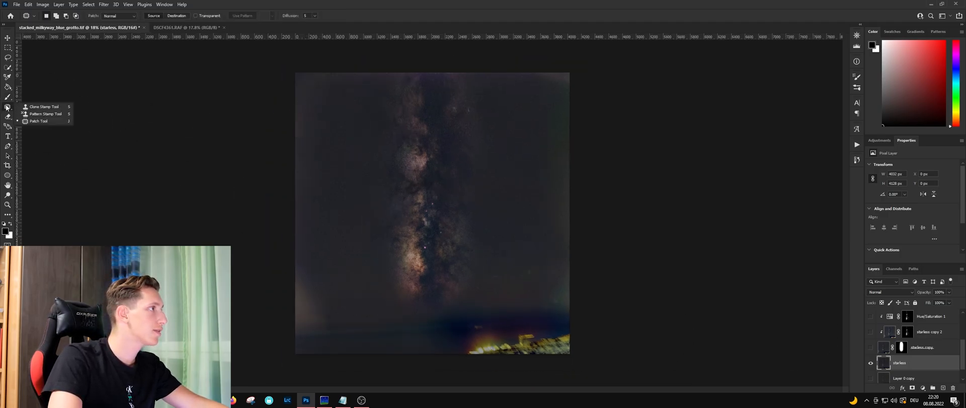
{"action": "mouse_move", "coordinate": [353, 74]}
{"action": "left_mouse_down"}
{"action": "mouse_move", "coordinate": [290, 58]}
{"action": "mouse_move", "coordinate": [275, 66]}
{"action": "mouse_move", "coordinate": [267, 121]}
{"action": "mouse_move", "coordinate": [276, 140]}
{"action": "mouse_move", "coordinate": [304, 141]}
{"action": "mouse_move", "coordinate": [327, 108]}
{"action": "mouse_move", "coordinate": [340, 147]}
{"action": "left_mouse_up"}
{"action": "key", "text": "ctrl+d"}
{"action": "left_click_drag", "start_coordinate": [523, 79], "coordinate": [549, 100]}
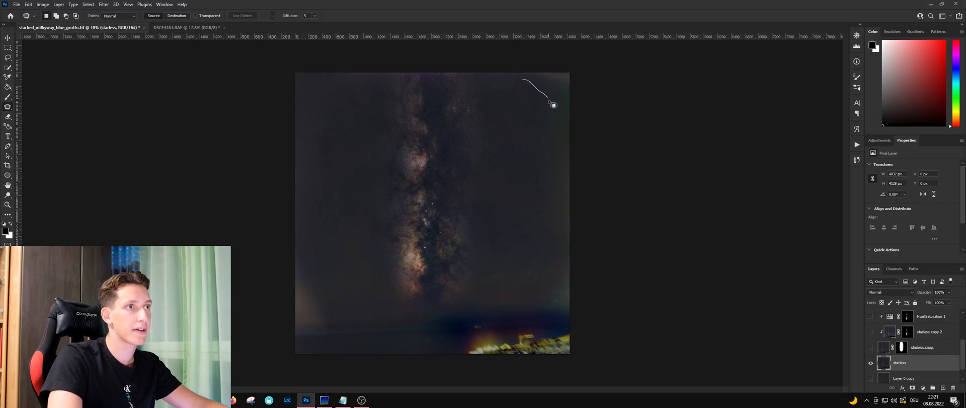
{"action": "mouse_move", "coordinate": [557, 132]}
{"action": "left_mouse_down"}
{"action": "mouse_move", "coordinate": [582, 56]}
{"action": "mouse_move", "coordinate": [532, 50]}
{"action": "mouse_move", "coordinate": [500, 66]}
{"action": "left_mouse_up"}
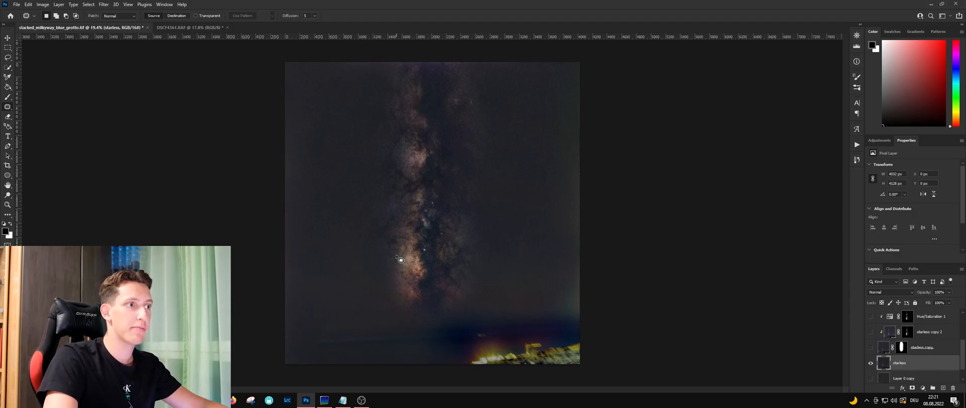
Clip the two high-pass layers, Layer 1 copy 2 and Layer 1 copy 3, to the Layer 1 copy.
{"action": "scroll", "coordinate": [939, 343], "scroll_direction": "up", "scroll_amount": 3}
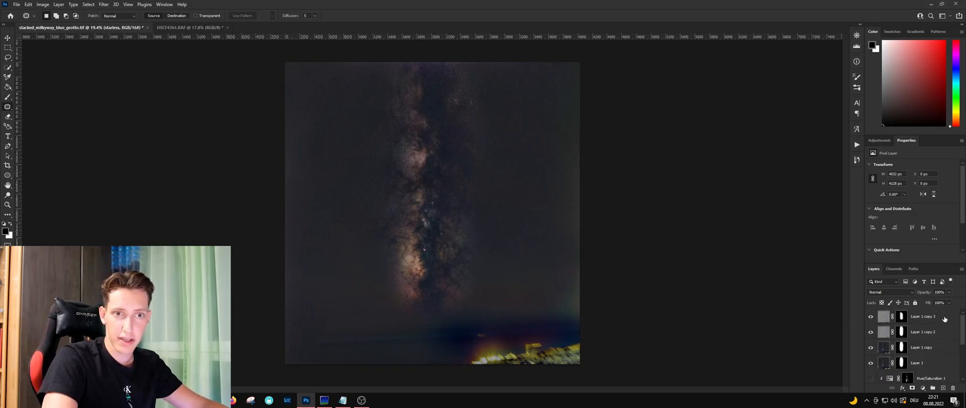
{"action": "left_click", "coordinate": [941, 316]}
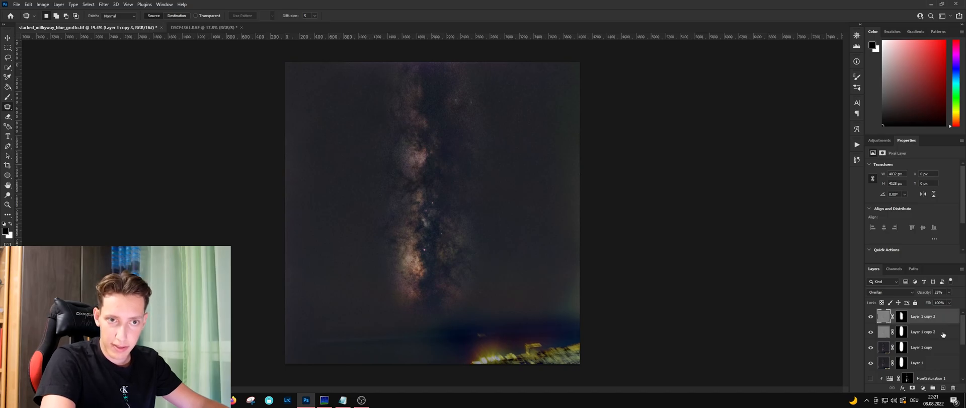
{"action": "left_click", "coordinate": [943, 348]}
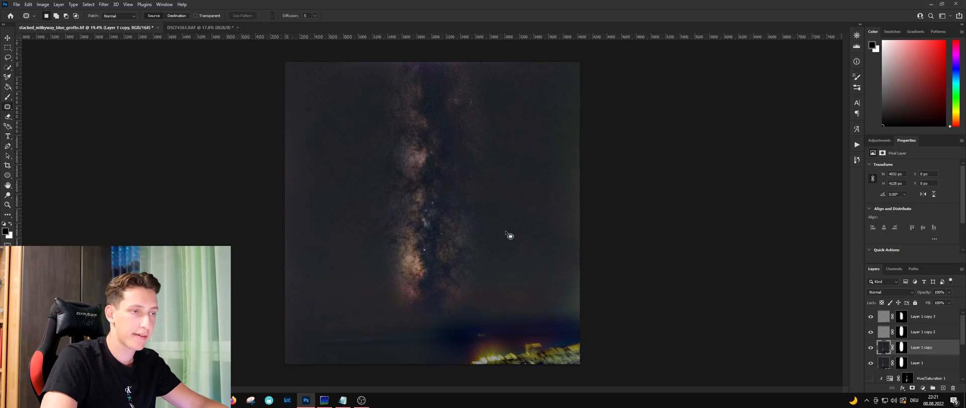
{"action": "left_click", "coordinate": [887, 338], "text": "alt"}
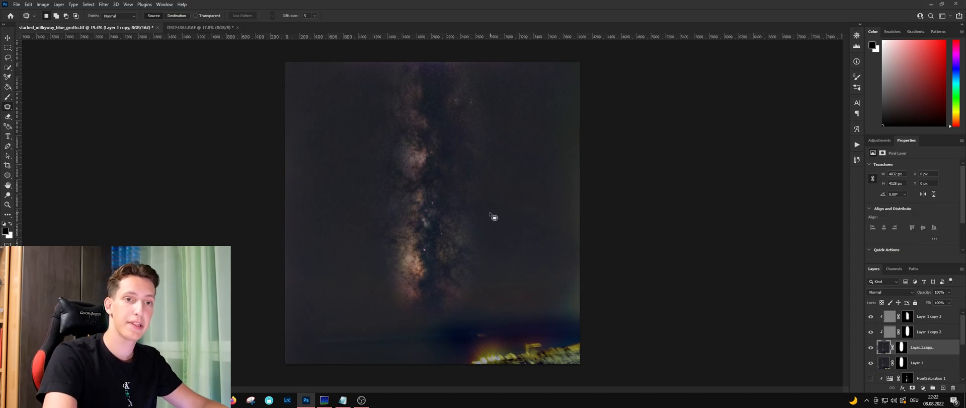
Dodge the highlights of the Milky Way's core at 10% exposure on the Layer 1 copy, and show the edit history.
{"action": "scroll", "coordinate": [426, 240], "scroll_direction": "up", "scroll_amount": 1}
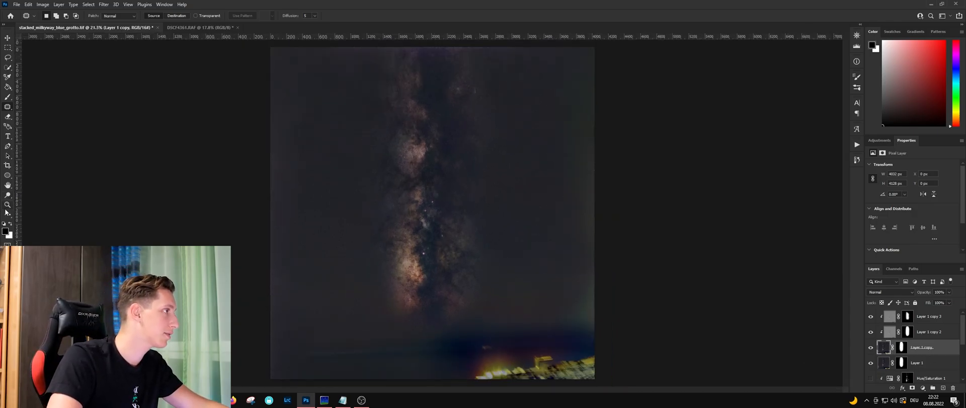
{"action": "left_click", "coordinate": [7, 195]}
{"action": "right_click", "coordinate": [7, 195]}
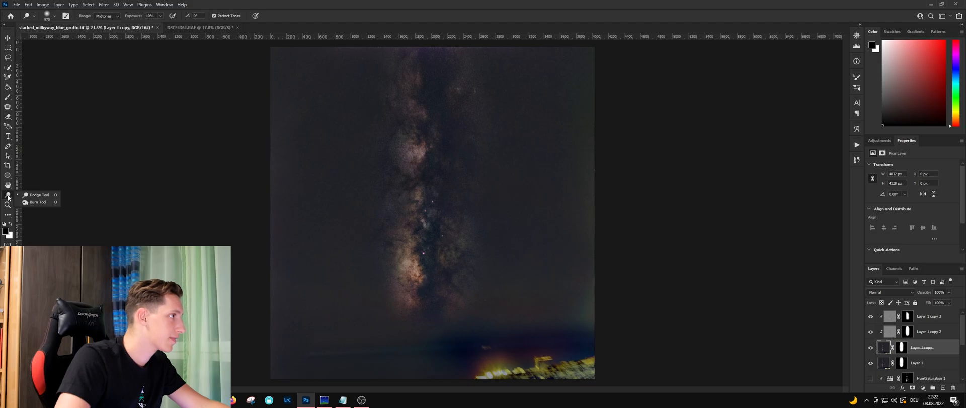
{"action": "left_click", "coordinate": [38, 195]}
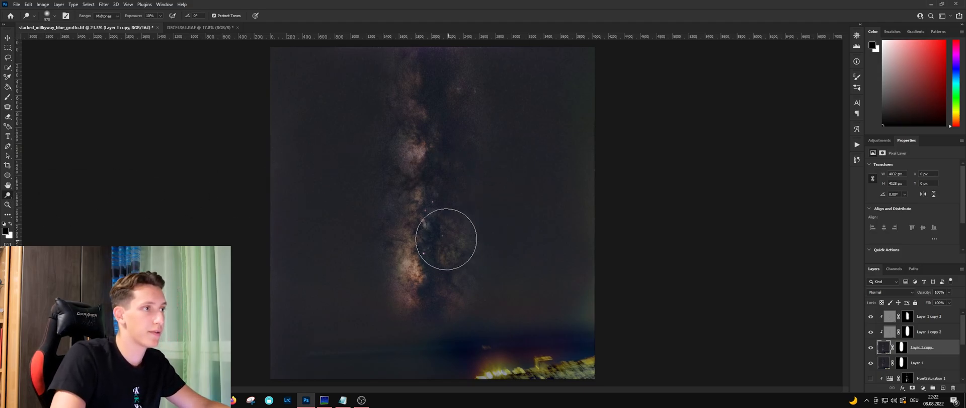
{"action": "scroll", "coordinate": [442, 270], "scroll_direction": "up", "scroll_amount": 3}
{"action": "left_click", "coordinate": [107, 15]}
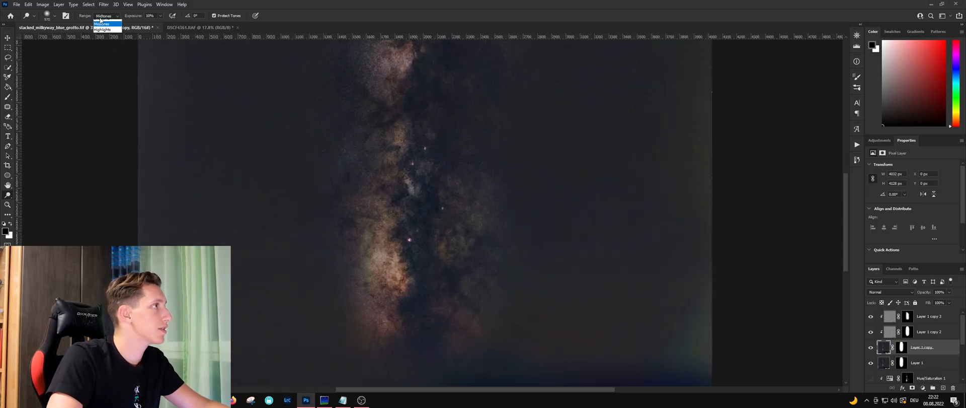
{"action": "left_click", "coordinate": [107, 34]}
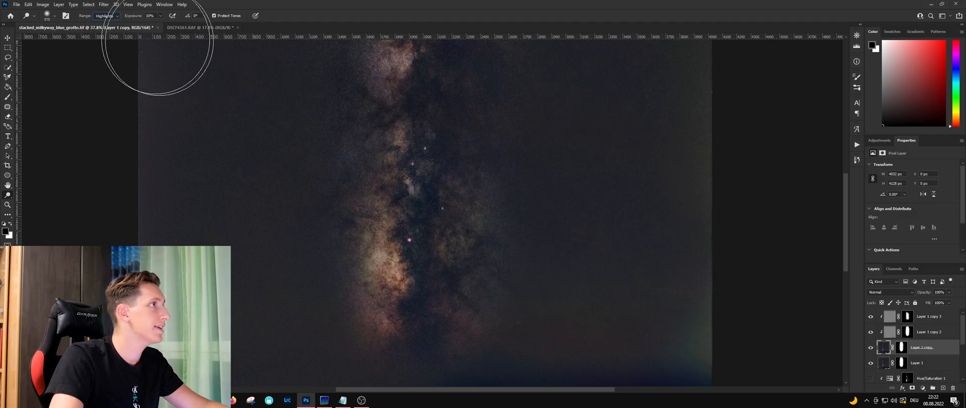
{"action": "mouse_move", "coordinate": [398, 261]}
{"action": "left_mouse_down"}
{"action": "mouse_move", "coordinate": [378, 262]}
{"action": "mouse_move", "coordinate": [378, 200]}
{"action": "mouse_move", "coordinate": [391, 222]}
{"action": "mouse_move", "coordinate": [376, 196]}
{"action": "mouse_move", "coordinate": [393, 255]}
{"action": "left_mouse_up"}
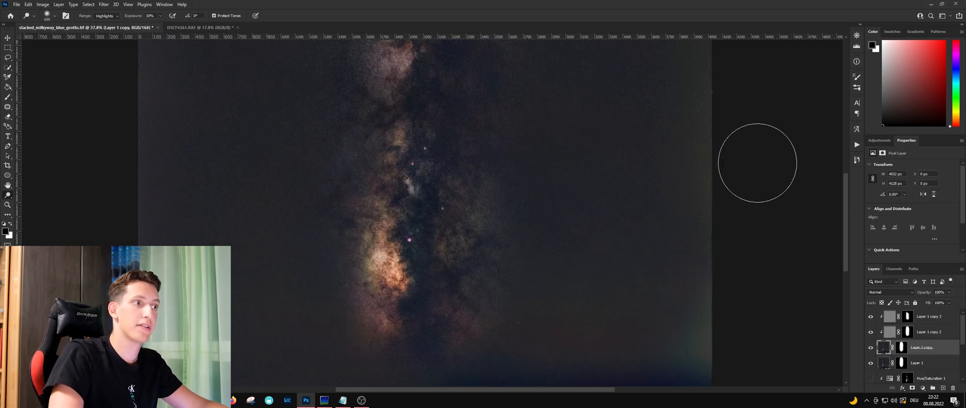
{"action": "left_click", "coordinate": [857, 160]}
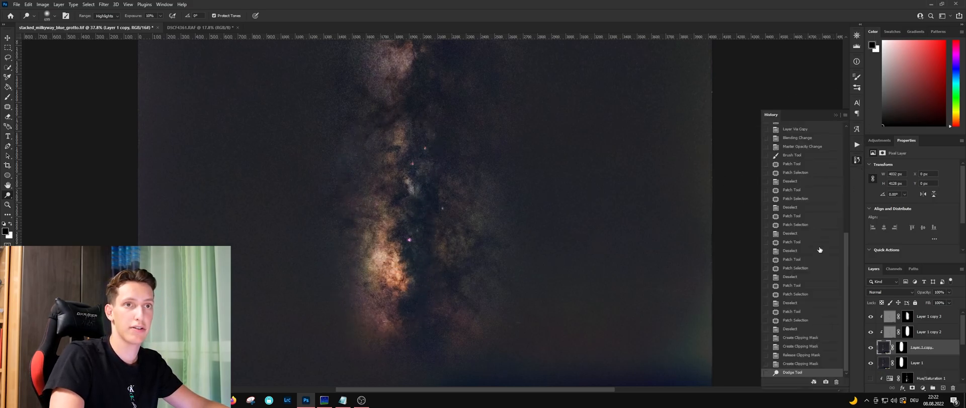
Compare the image before and after the core dodging, return to the state before it, and close the edit history.
{"action": "left_click", "coordinate": [794, 364]}
{"action": "left_click", "coordinate": [794, 372]}
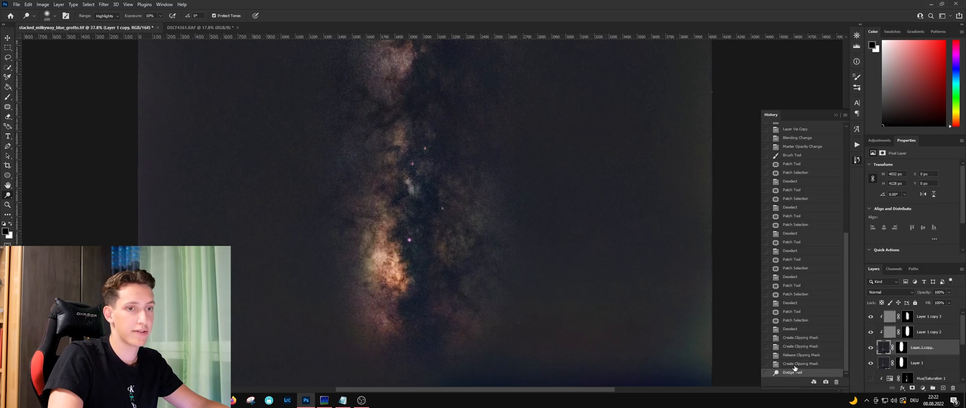
{"action": "key", "text": "ctrl+z"}
{"action": "left_click", "coordinate": [796, 372]}
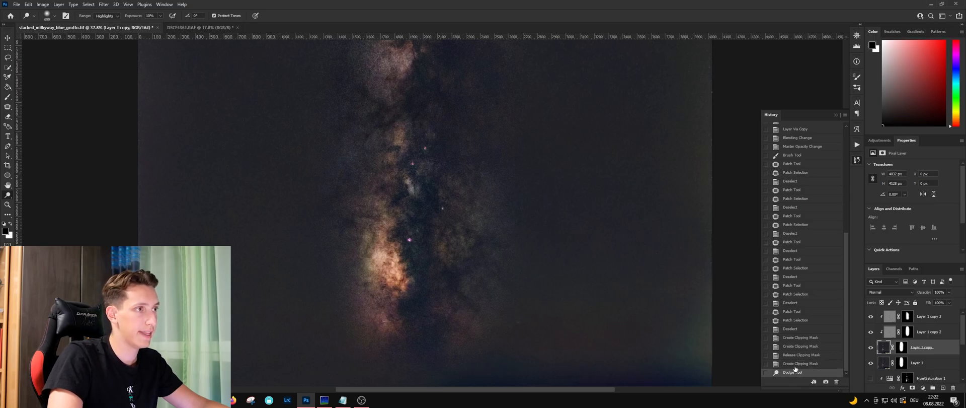
{"action": "left_click", "coordinate": [795, 365]}
{"action": "scroll", "coordinate": [439, 206], "scroll_direction": "down", "scroll_amount": 3}
{"action": "scroll", "coordinate": [436, 169], "scroll_direction": "up", "scroll_amount": 2}
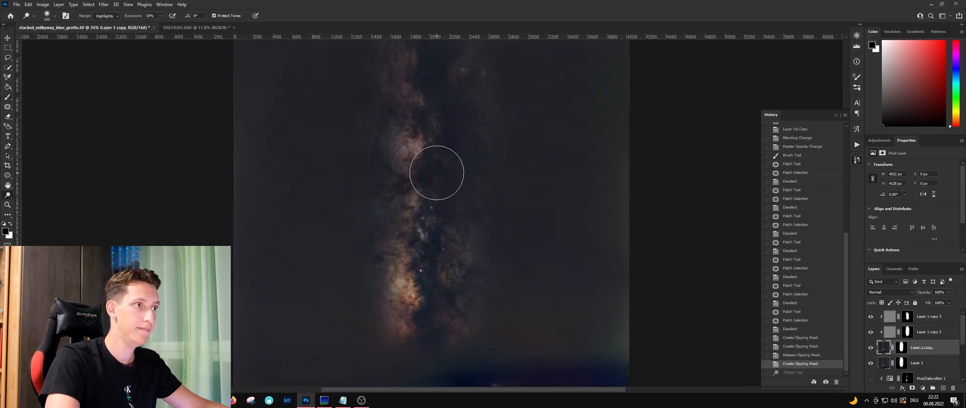
{"action": "left_click", "coordinate": [857, 161]}
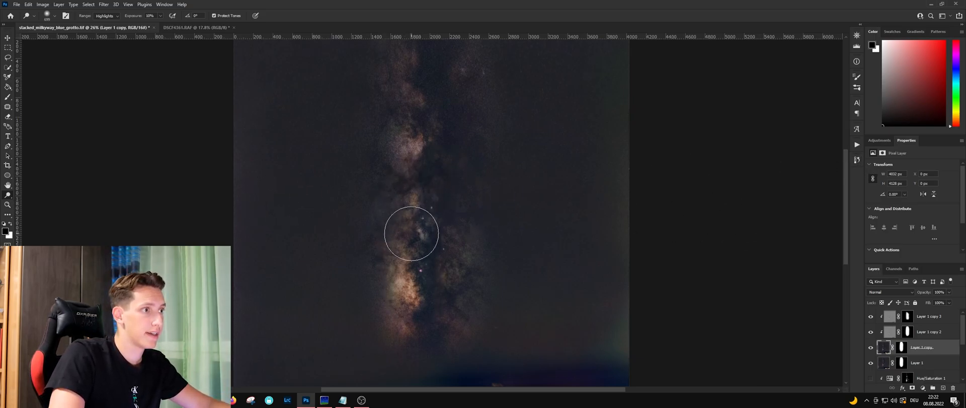
{"action": "scroll", "coordinate": [415, 158], "scroll_direction": "up", "scroll_amount": 1}
{"action": "scroll", "coordinate": [415, 157], "scroll_direction": "up", "scroll_amount": 1}
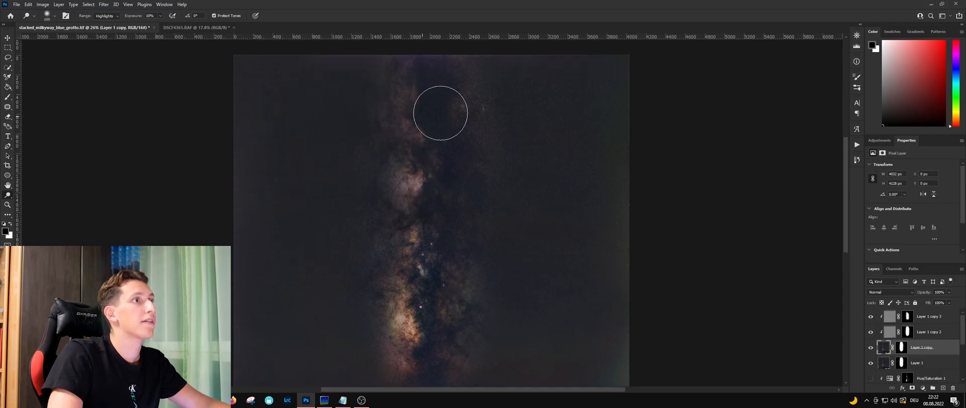
{"action": "scroll", "coordinate": [453, 114], "scroll_direction": "down", "scroll_amount": 2}
{"action": "scroll", "coordinate": [428, 168], "scroll_direction": "down", "scroll_amount": 2}
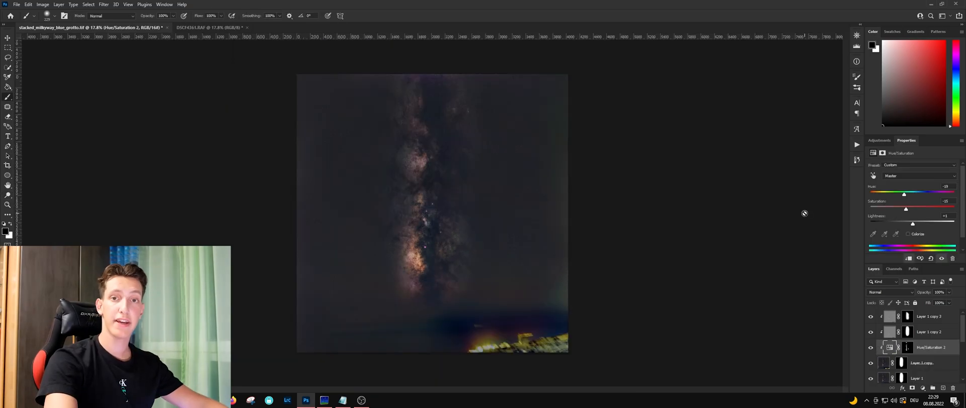
Make the star-filled Layer 0 copy visible and move it to the top of the layer stack.
{"action": "scroll", "coordinate": [924, 328], "scroll_direction": "down", "scroll_amount": 3}
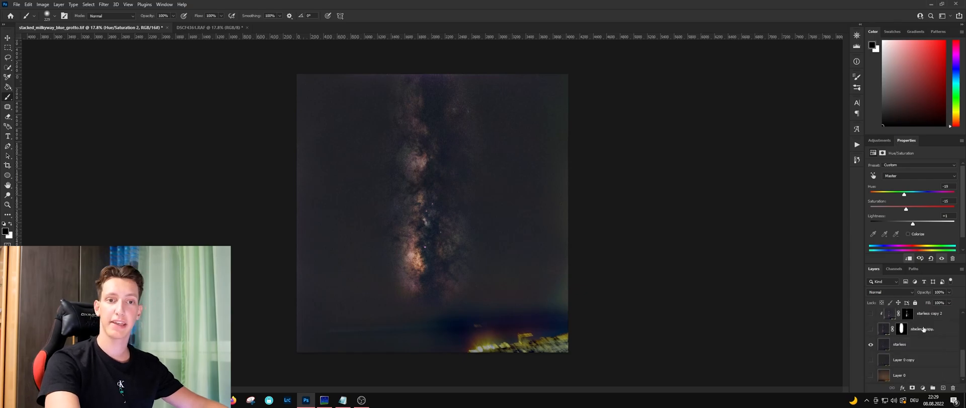
{"action": "left_click", "coordinate": [926, 346]}
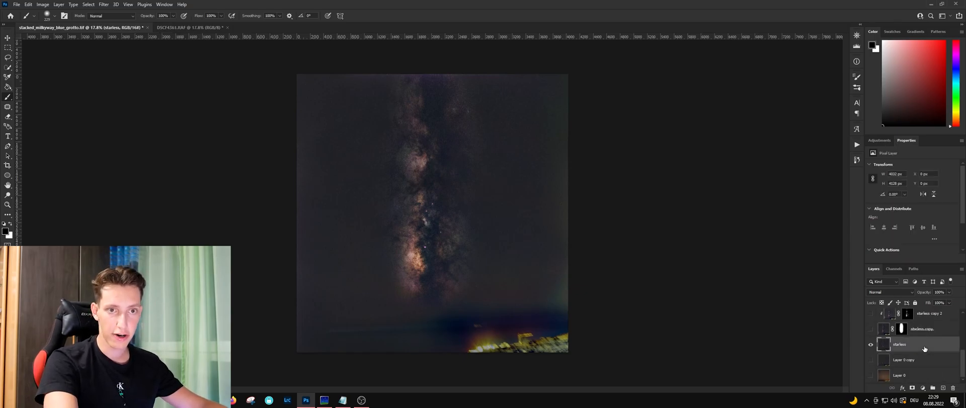
{"action": "left_click", "coordinate": [898, 360]}
{"action": "left_click", "coordinate": [872, 359]}
{"action": "left_click_drag", "start_coordinate": [902, 361], "coordinate": [919, 309]}
Darken the Layer 0 copy with Curves: raise the black point, set white input to 183, and map 71 to 48 and 114 to 158.
{"action": "scroll", "coordinate": [453, 222], "scroll_direction": "up", "scroll_amount": 3}
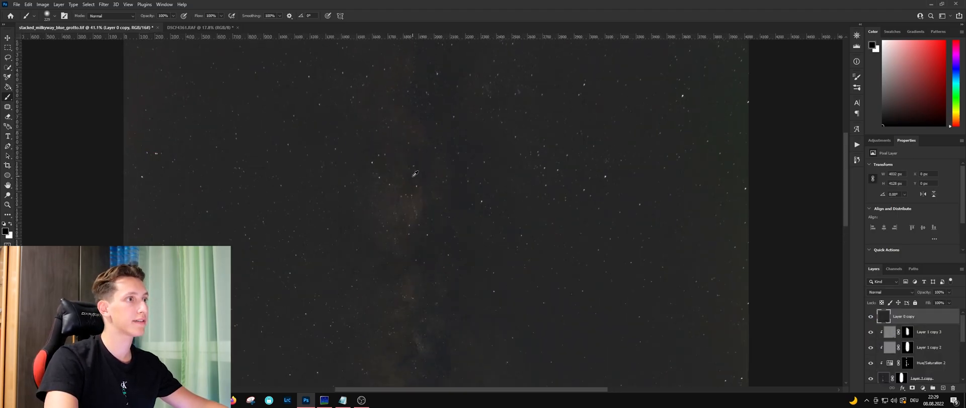
{"action": "scroll", "coordinate": [415, 174], "scroll_direction": "down", "scroll_amount": 2}
{"action": "scroll", "coordinate": [416, 174], "scroll_direction": "up", "scroll_amount": 1}
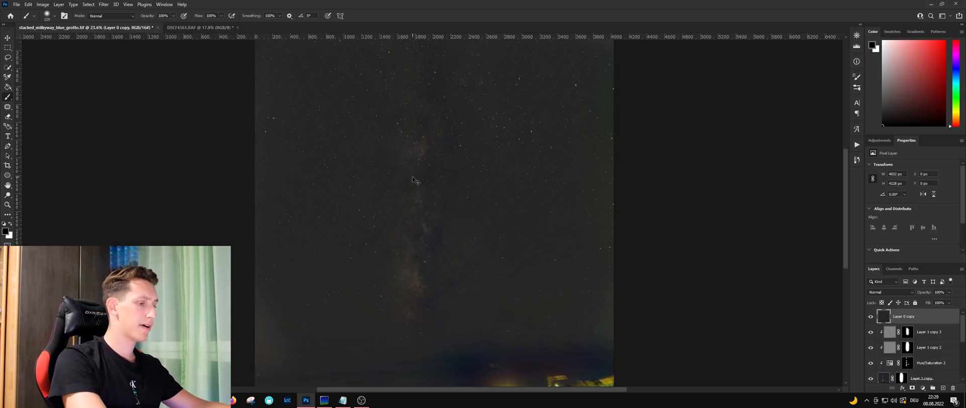
{"action": "key", "text": "ctrl+m"}
{"action": "left_click_drag", "start_coordinate": [591, 237], "coordinate": [597, 239]}
{"action": "left_click_drag", "start_coordinate": [684, 143], "coordinate": [657, 137]}
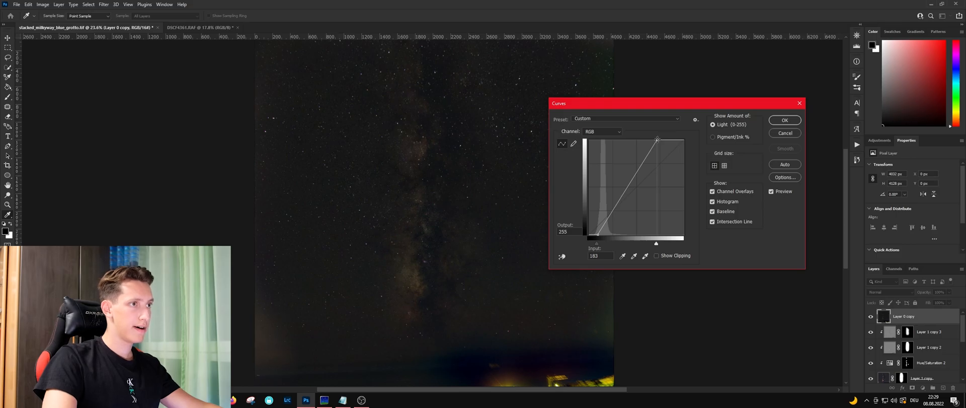
{"action": "left_click_drag", "start_coordinate": [613, 211], "coordinate": [616, 216]}
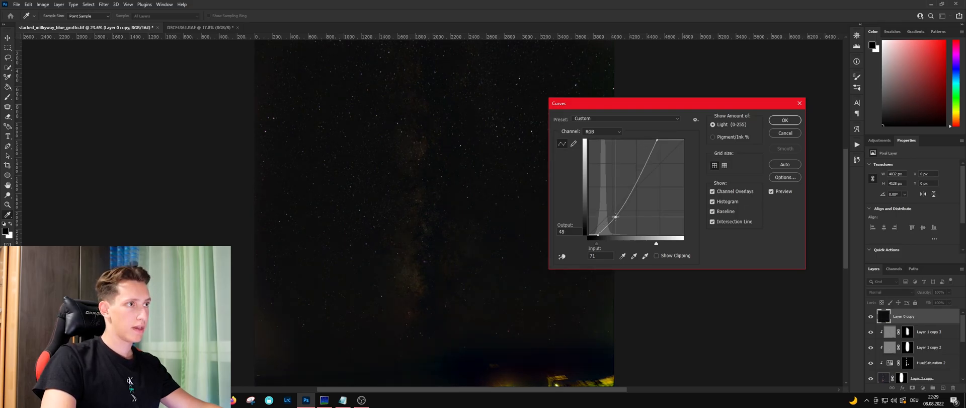
{"action": "left_click_drag", "start_coordinate": [638, 175], "coordinate": [632, 175]}
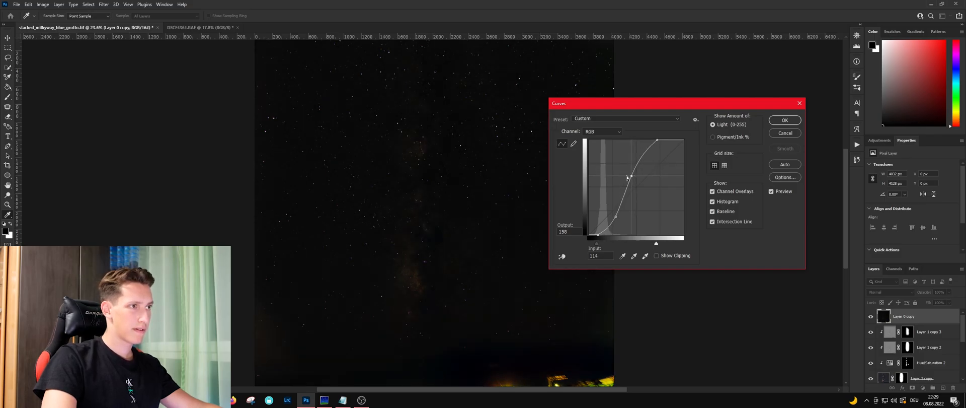
Examine the stars and the remaining Milky Way glow across the darkened sky at several zoom levels.
{"action": "scroll", "coordinate": [418, 173], "scroll_direction": "up", "scroll_amount": 5}
{"action": "scroll", "coordinate": [417, 173], "scroll_direction": "down", "scroll_amount": 3}
{"action": "scroll", "coordinate": [383, 151], "scroll_direction": "down", "scroll_amount": 6}
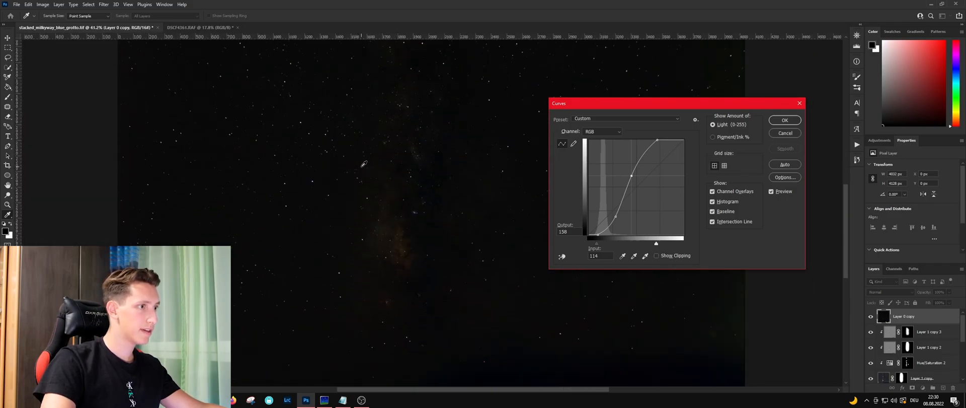
{"action": "scroll", "coordinate": [401, 176], "scroll_direction": "down", "scroll_amount": 6}
{"action": "scroll", "coordinate": [459, 181], "scroll_direction": "up", "scroll_amount": 2}
{"action": "scroll", "coordinate": [461, 179], "scroll_direction": "up", "scroll_amount": 5}
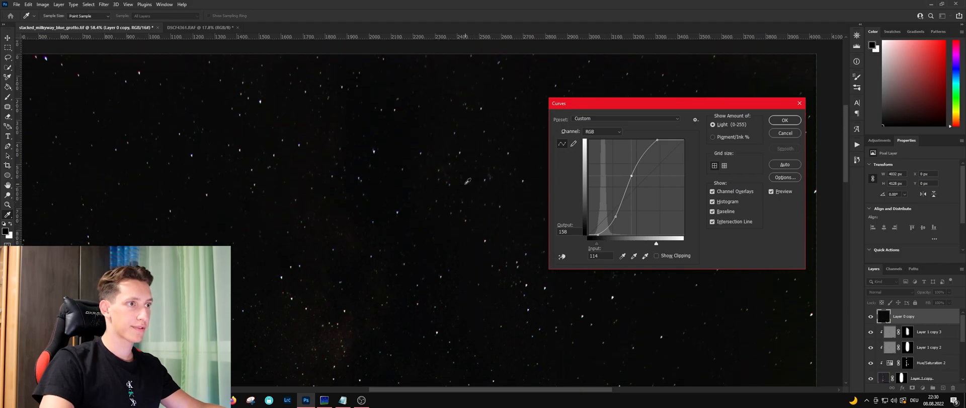
{"action": "scroll", "coordinate": [467, 182], "scroll_direction": "down", "scroll_amount": 5}
{"action": "scroll", "coordinate": [451, 186], "scroll_direction": "up", "scroll_amount": 3}
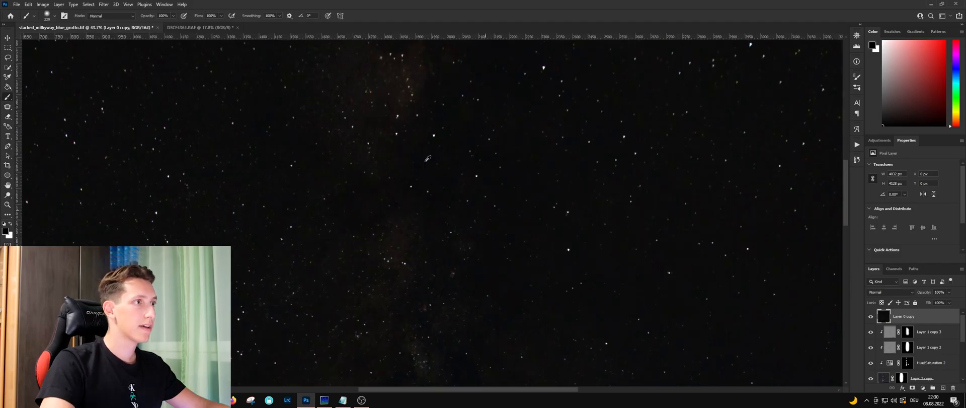
{"action": "scroll", "coordinate": [372, 147], "scroll_direction": "down", "scroll_amount": 3}
{"action": "scroll", "coordinate": [377, 146], "scroll_direction": "up", "scroll_amount": 6}
{"action": "scroll", "coordinate": [390, 140], "scroll_direction": "down", "scroll_amount": 10}
Open the Camera Raw filter on the Layer 0 copy and set Temperature to +2 and Tint to +38.
{"action": "left_click", "coordinate": [103, 4]}
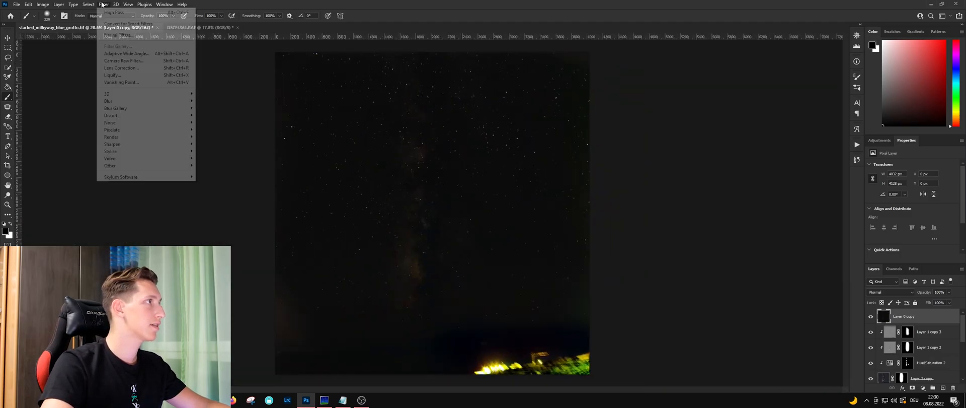
{"action": "left_click", "coordinate": [118, 68]}
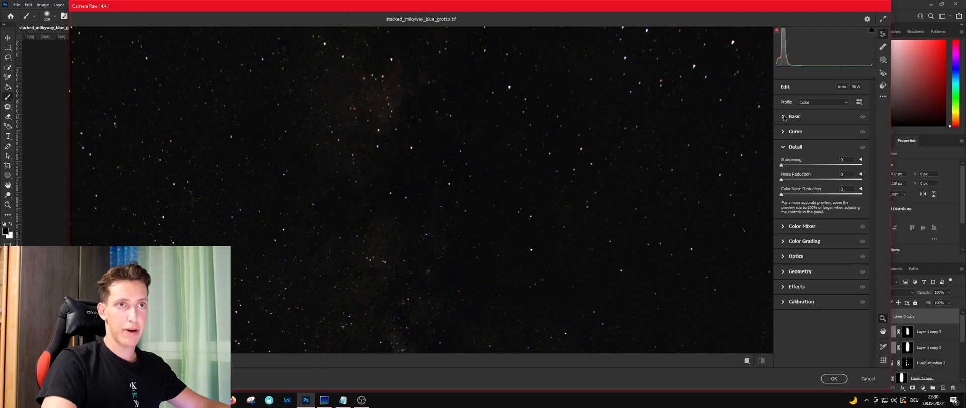
{"action": "left_click", "coordinate": [784, 118]}
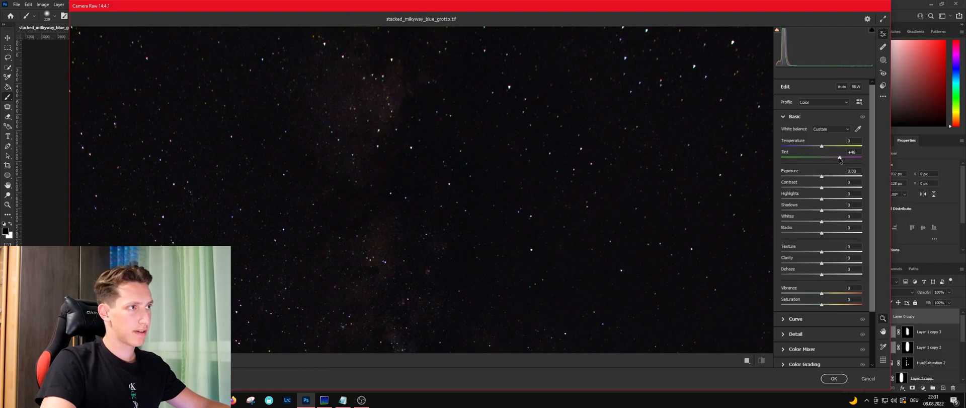
{"action": "mouse_move", "coordinate": [543, 212]}
{"action": "left_mouse_down"}
{"action": "mouse_move", "coordinate": [418, 210]}
{"action": "mouse_move", "coordinate": [528, 215]}
{"action": "left_mouse_up"}
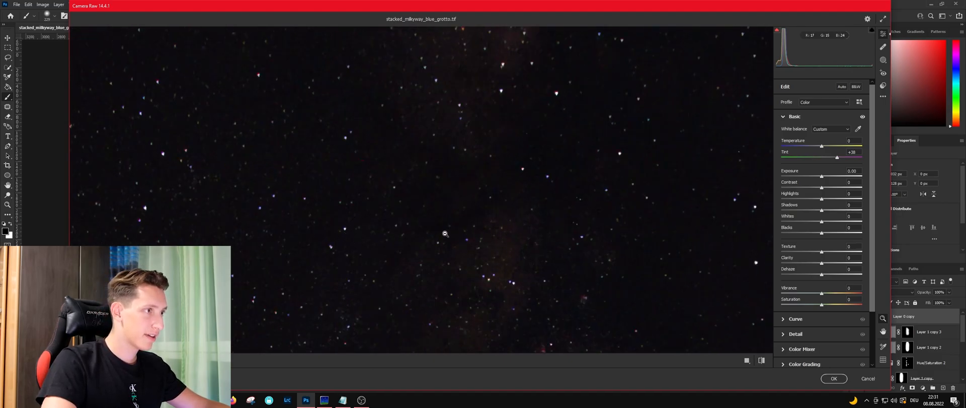
{"action": "left_click_drag", "start_coordinate": [219, 244], "coordinate": [440, 195]}
{"action": "left_click_drag", "start_coordinate": [563, 253], "coordinate": [448, 216]}
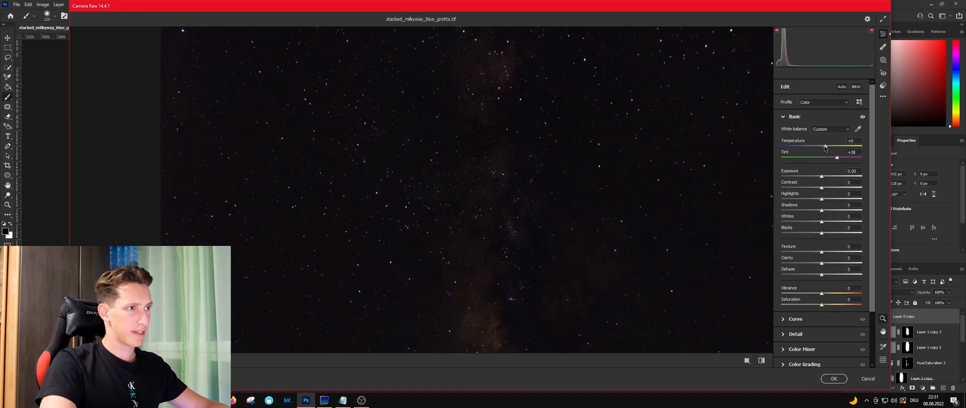
Set Saturation to -40 in the Camera Raw filter and check the stars across the whole sky.
{"action": "scroll", "coordinate": [820, 201], "scroll_direction": "down", "scroll_amount": 3}
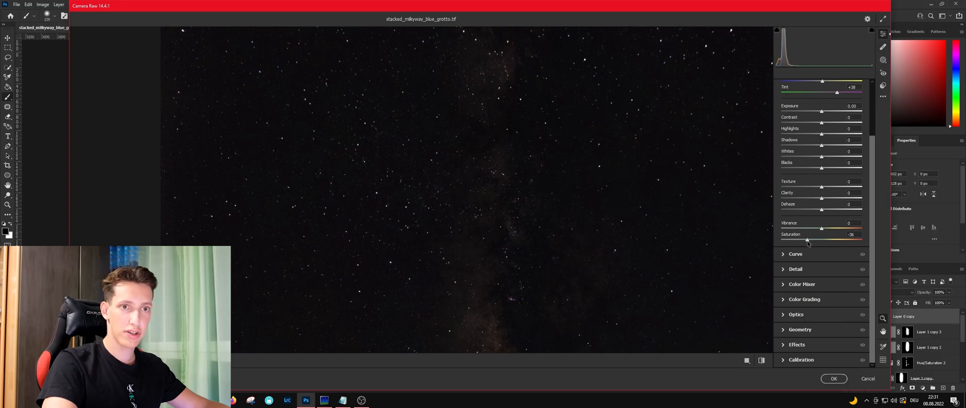
{"action": "left_click_drag", "start_coordinate": [559, 244], "coordinate": [518, 246]}
{"action": "key", "text": "space"}
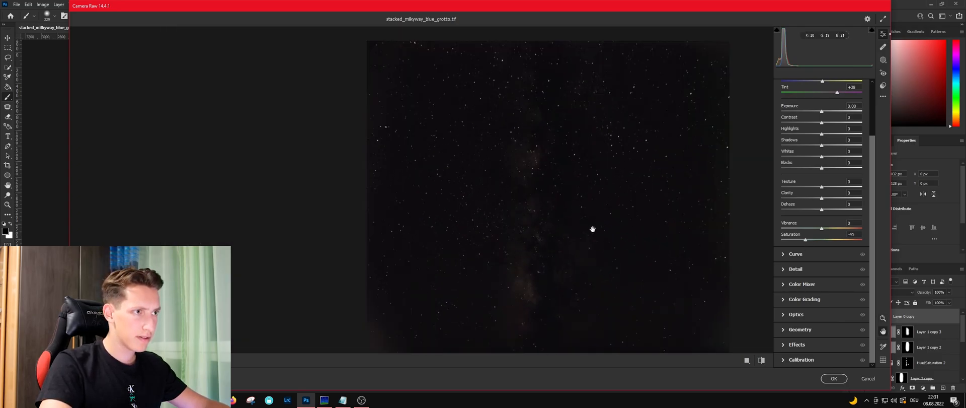
{"action": "left_click_drag", "start_coordinate": [597, 229], "coordinate": [522, 242]}
{"action": "left_click_drag", "start_coordinate": [507, 162], "coordinate": [554, 168]}
{"action": "key", "text": "space"}
{"action": "left_click_drag", "start_coordinate": [485, 308], "coordinate": [498, 153]}
{"action": "left_click_drag", "start_coordinate": [507, 294], "coordinate": [533, 175]}
{"action": "left_click_drag", "start_coordinate": [539, 202], "coordinate": [451, 205]}
{"action": "key", "text": "space"}
{"action": "left_click_drag", "start_coordinate": [535, 164], "coordinate": [511, 198]}
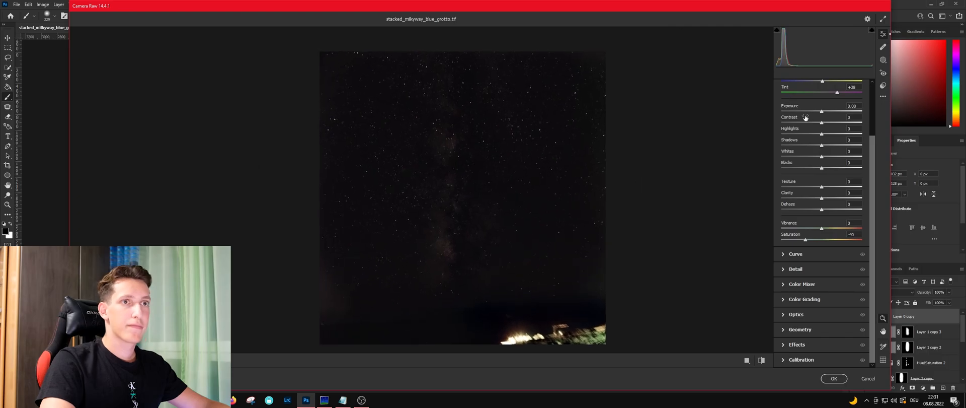
Set Highlights to +5 and Shadows to -20, and apply the Camera Raw filter.
{"action": "scroll", "coordinate": [808, 117], "scroll_direction": "up", "scroll_amount": 3}
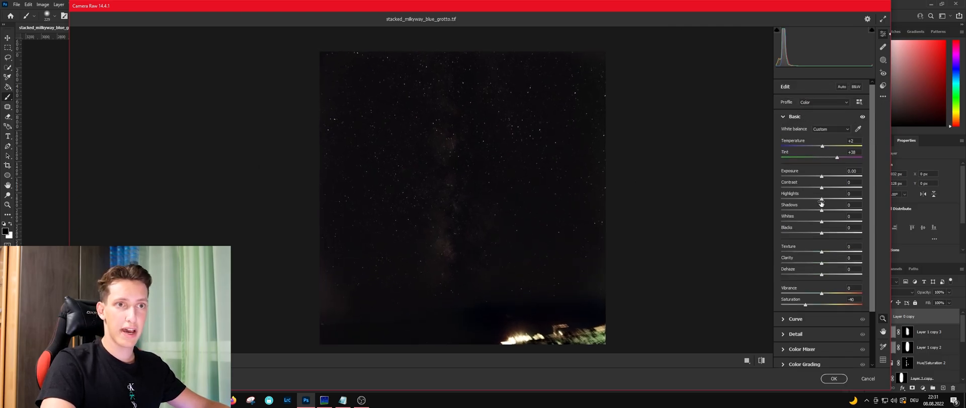
{"action": "mouse_move", "coordinate": [822, 200]}
{"action": "left_mouse_down"}
{"action": "mouse_move", "coordinate": [838, 200]}
{"action": "mouse_move", "coordinate": [828, 203]}
{"action": "left_mouse_up"}
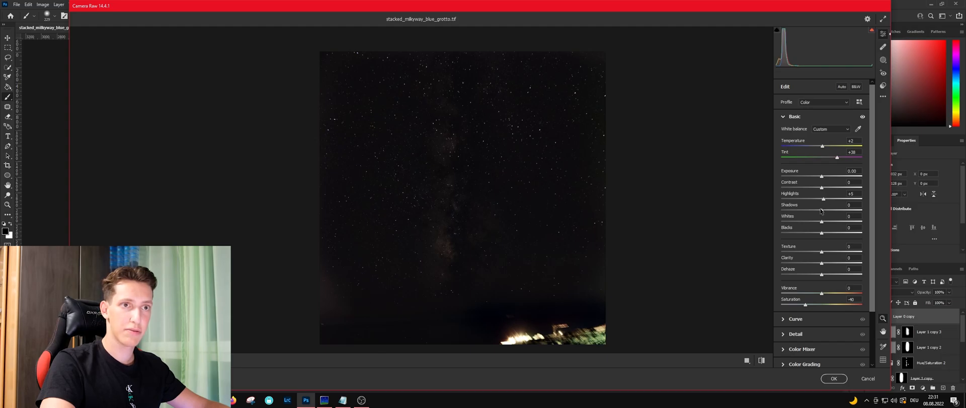
{"action": "mouse_move", "coordinate": [823, 212]}
{"action": "left_mouse_down"}
{"action": "mouse_move", "coordinate": [798, 213]}
{"action": "mouse_move", "coordinate": [816, 213]}
{"action": "left_mouse_up"}
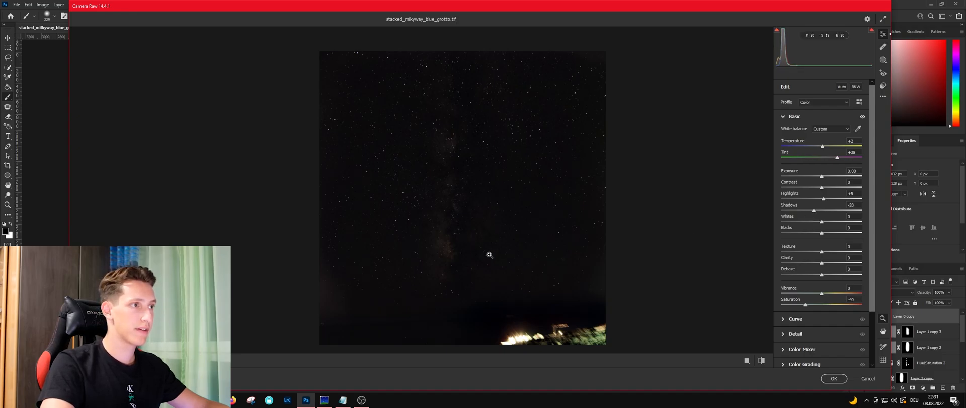
{"action": "key", "text": "Return"}
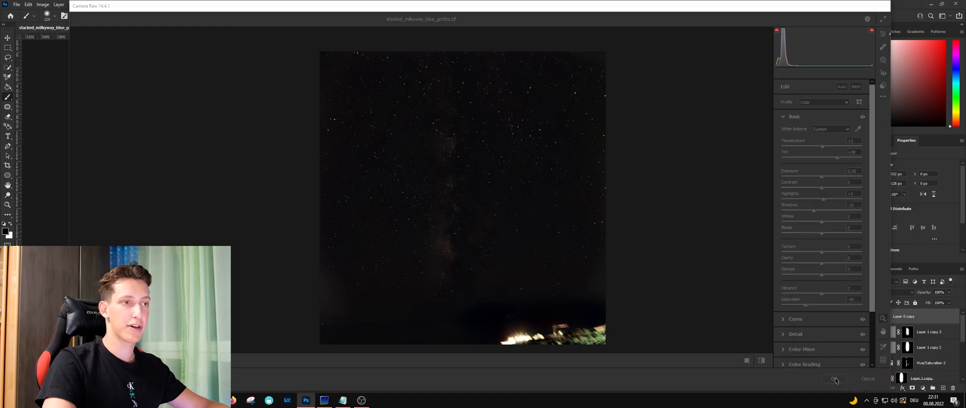
Patch the bright lit coastline at the image's lower right on the Layer 0 copy with dark sky from farther left.
{"action": "scroll", "coordinate": [528, 352], "scroll_direction": "up", "scroll_amount": 6}
{"action": "scroll", "coordinate": [512, 218], "scroll_direction": "down", "scroll_amount": 5}
{"action": "scroll", "coordinate": [512, 206], "scroll_direction": "up", "scroll_amount": 1}
{"action": "scroll", "coordinate": [486, 175], "scroll_direction": "up", "scroll_amount": 1}
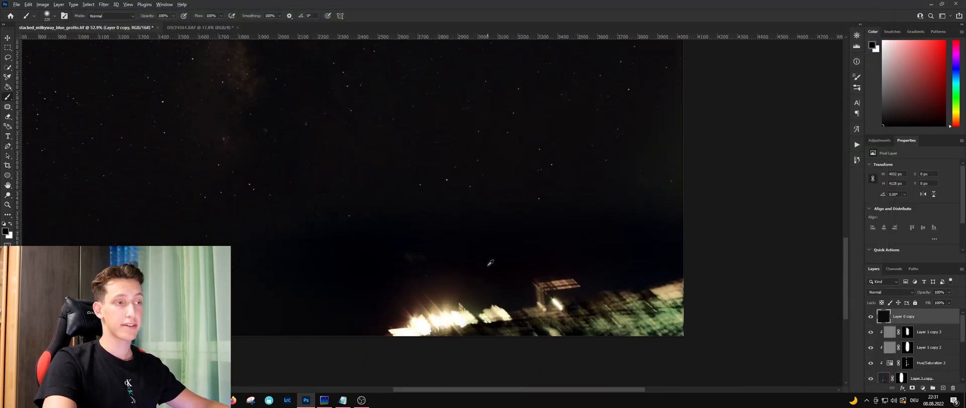
{"action": "left_click", "coordinate": [5, 106]}
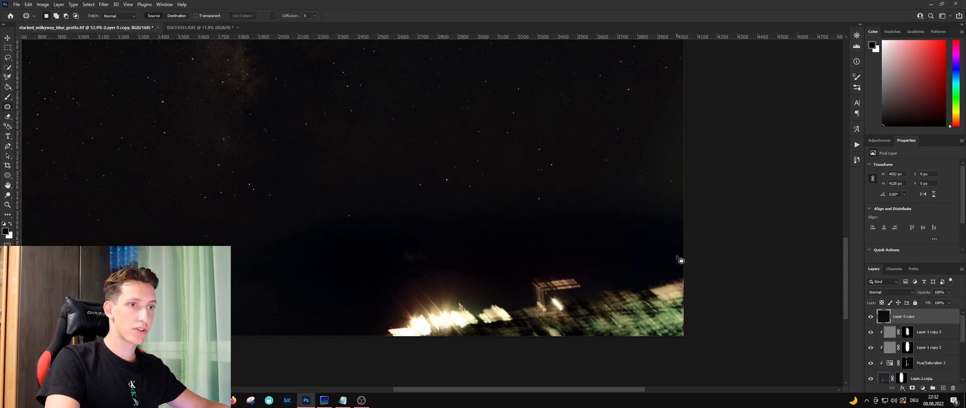
{"action": "mouse_move", "coordinate": [675, 259]}
{"action": "left_mouse_down"}
{"action": "mouse_move", "coordinate": [428, 267]}
{"action": "mouse_move", "coordinate": [385, 275]}
{"action": "mouse_move", "coordinate": [354, 309]}
{"action": "mouse_move", "coordinate": [399, 344]}
{"action": "mouse_move", "coordinate": [659, 363]}
{"action": "mouse_move", "coordinate": [714, 357]}
{"action": "mouse_move", "coordinate": [722, 301]}
{"action": "mouse_move", "coordinate": [710, 261]}
{"action": "left_mouse_up"}
{"action": "left_click_drag", "start_coordinate": [602, 294], "coordinate": [223, 290]}
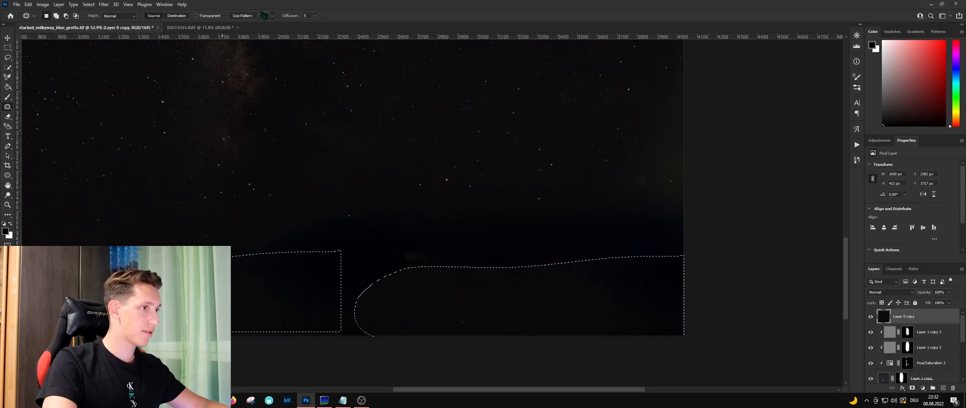
{"action": "key", "text": "ctrl+d"}
Patch the brighter glow along the lower left edge of the Layer 0 copy with neighbouring dark sky.
{"action": "scroll", "coordinate": [403, 297], "scroll_direction": "down", "scroll_amount": 4}
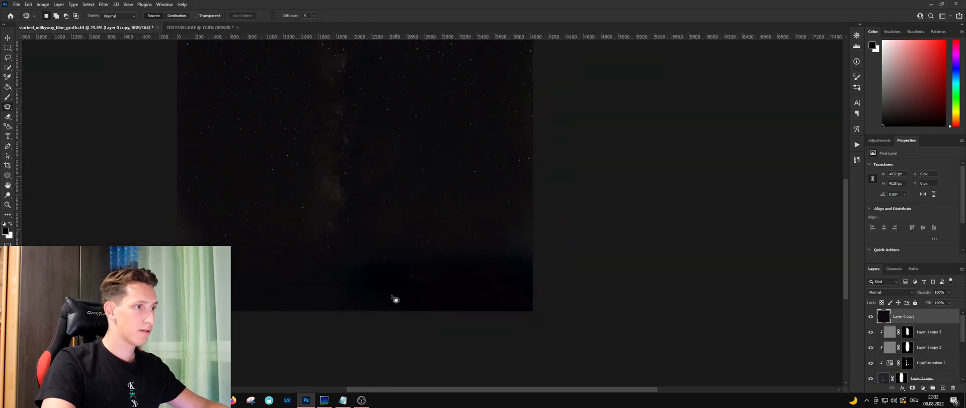
{"action": "scroll", "coordinate": [404, 297], "scroll_direction": "up", "scroll_amount": 4}
{"action": "scroll", "coordinate": [307, 220], "scroll_direction": "up", "scroll_amount": 3}
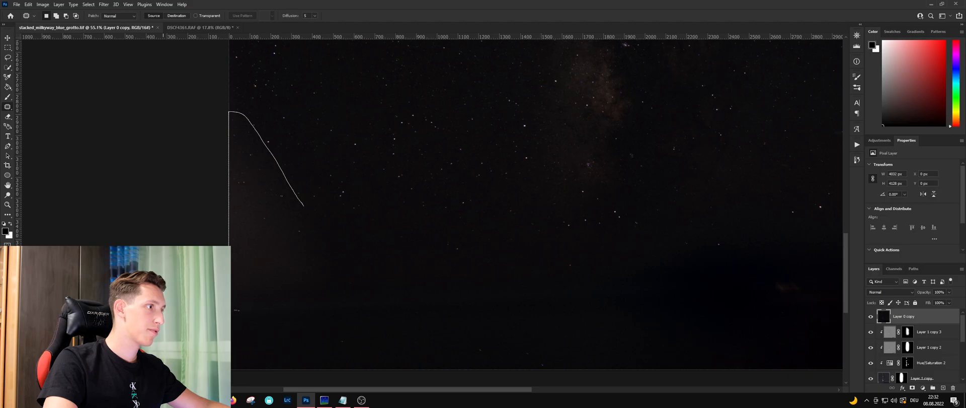
{"action": "mouse_move", "coordinate": [263, 328]}
{"action": "left_mouse_down"}
{"action": "mouse_move", "coordinate": [302, 255]}
{"action": "mouse_move", "coordinate": [302, 212]}
{"action": "left_mouse_up"}
{"action": "left_click_drag", "start_coordinate": [274, 235], "coordinate": [355, 242]}
{"action": "key", "text": "ctrl+d"}
{"action": "scroll", "coordinate": [432, 213], "scroll_direction": "down", "scroll_amount": 5}
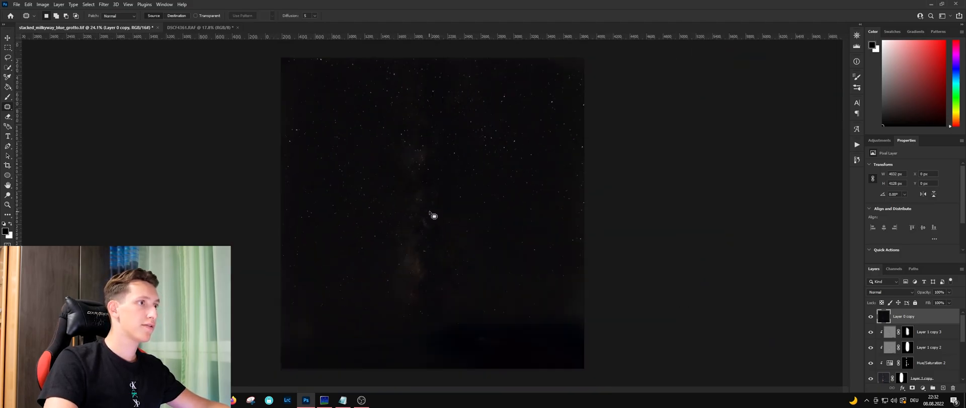
{"action": "scroll", "coordinate": [434, 212], "scroll_direction": "up", "scroll_amount": 1}
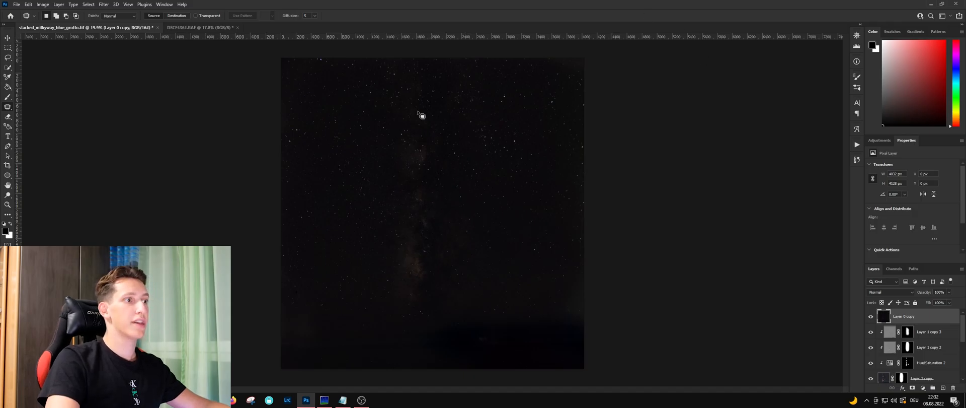
Set the blending mode of the Layer 0 copy to Screen.
{"action": "scroll", "coordinate": [455, 149], "scroll_direction": "up", "scroll_amount": 15}
{"action": "scroll", "coordinate": [419, 121], "scroll_direction": "down", "scroll_amount": 8}
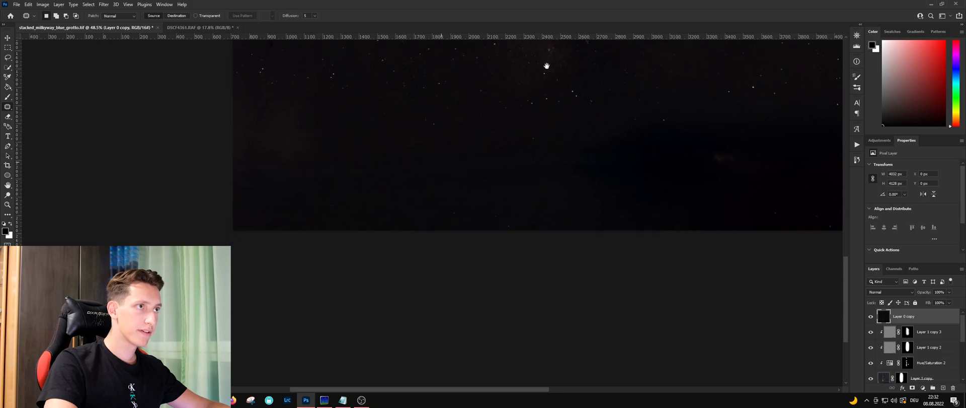
{"action": "left_click_drag", "start_coordinate": [522, 91], "coordinate": [343, 254]}
{"action": "scroll", "coordinate": [391, 157], "scroll_direction": "down", "scroll_amount": 5}
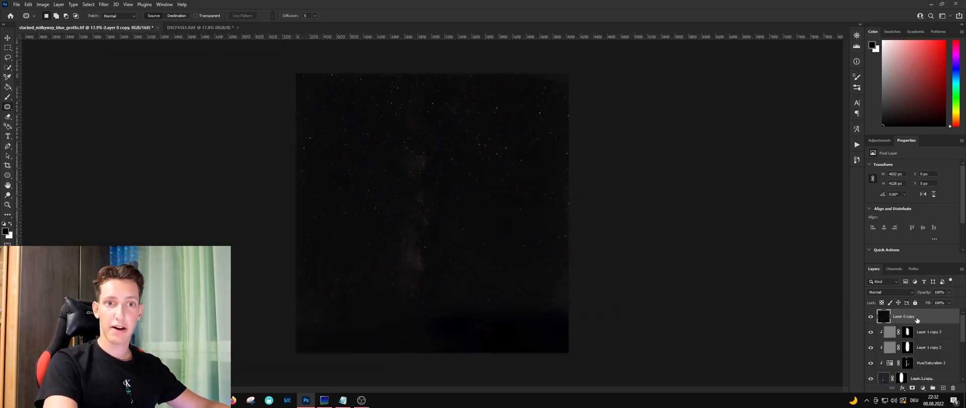
{"action": "left_click", "coordinate": [892, 291]}
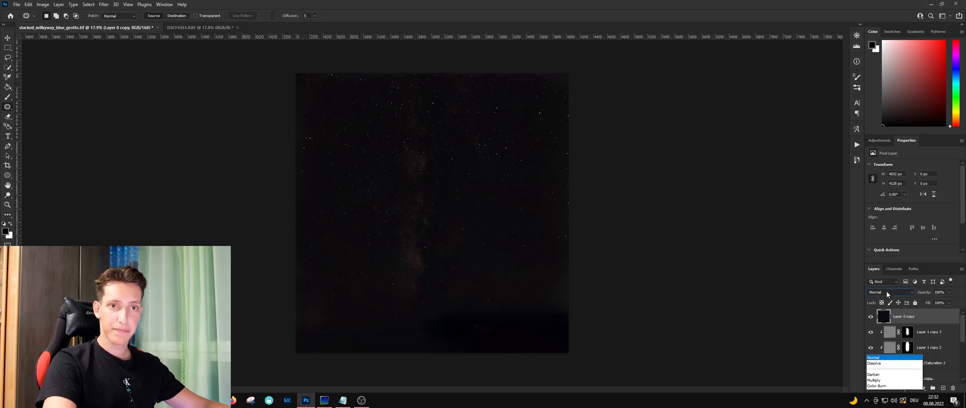
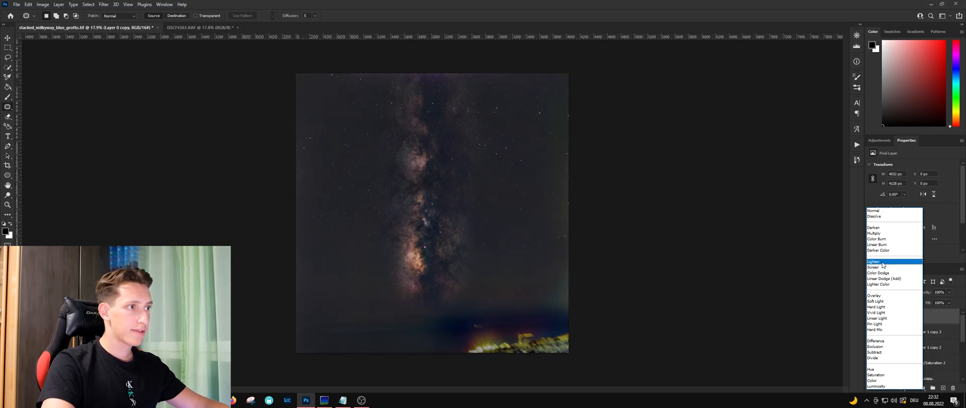
{"action": "left_click", "coordinate": [881, 267]}
Compare the Milky Way image with and without the Layer 0 copy star layer, both close up and in full view.
{"action": "left_click", "coordinate": [870, 315]}
{"action": "left_click", "coordinate": [869, 315]}
{"action": "left_click", "coordinate": [869, 316]}
{"action": "left_click", "coordinate": [869, 316]}
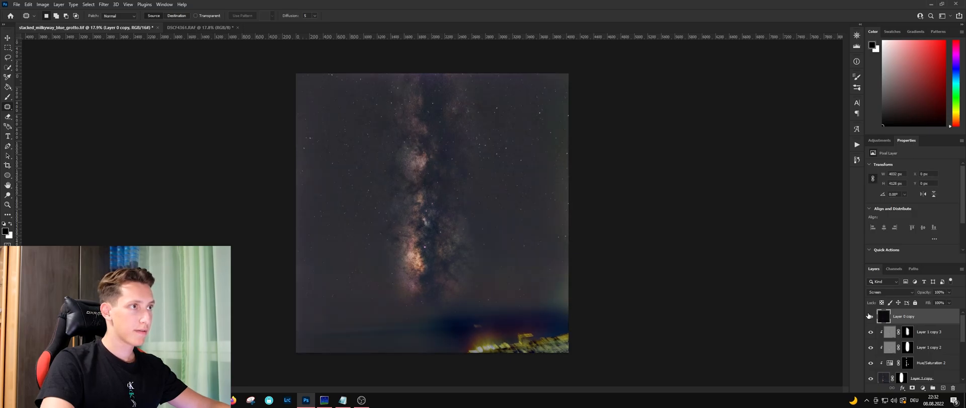
{"action": "left_click", "coordinate": [869, 316]}
{"action": "scroll", "coordinate": [436, 194], "scroll_direction": "up", "scroll_amount": 3}
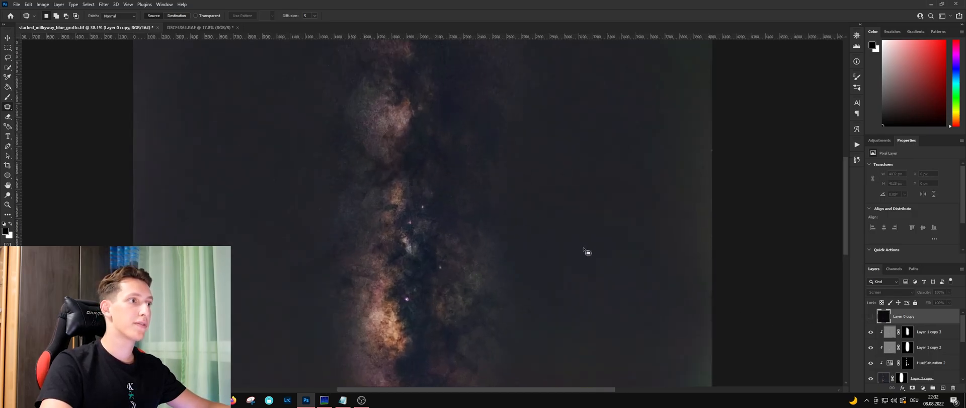
{"action": "left_click", "coordinate": [869, 316]}
{"action": "left_click", "coordinate": [869, 316]}
{"action": "left_click", "coordinate": [869, 316]}
{"action": "left_click", "coordinate": [869, 316]}
{"action": "left_click", "coordinate": [869, 316]}
{"action": "scroll", "coordinate": [476, 233], "scroll_direction": "down", "scroll_amount": 3}
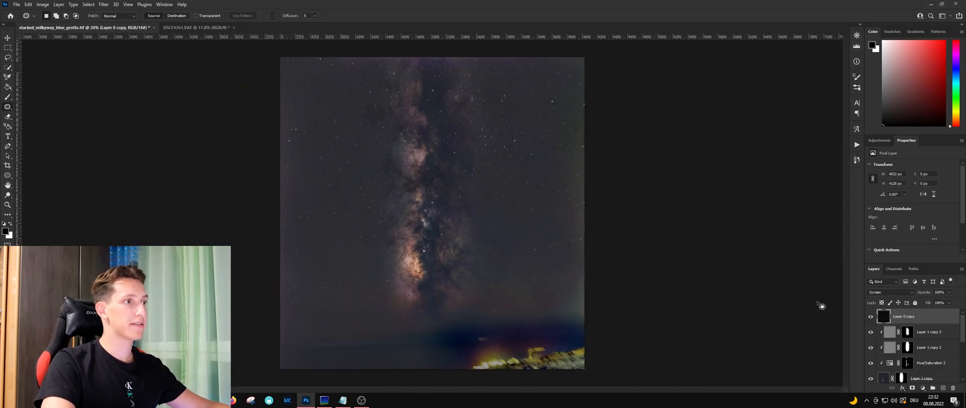
{"action": "left_click", "coordinate": [871, 316]}
{"action": "left_click", "coordinate": [871, 316]}
{"action": "left_click", "coordinate": [871, 316]}
{"action": "left_click", "coordinate": [871, 316]}
{"action": "left_click", "coordinate": [871, 316]}
{"action": "left_click", "coordinate": [871, 316]}
{"action": "left_click", "coordinate": [871, 316]}
{"action": "left_click", "coordinate": [870, 316]}
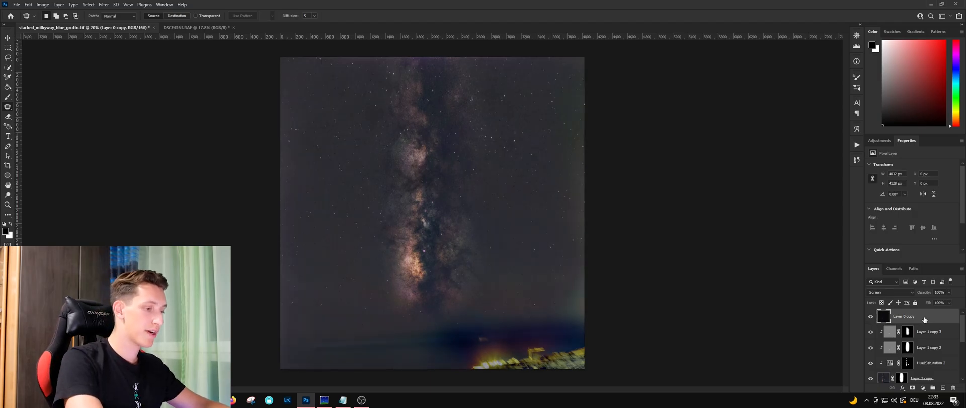
Darken the shadows of the Layer 0 copy with Levels by setting the black input level to 9.
{"action": "key", "text": "ctrl+l"}
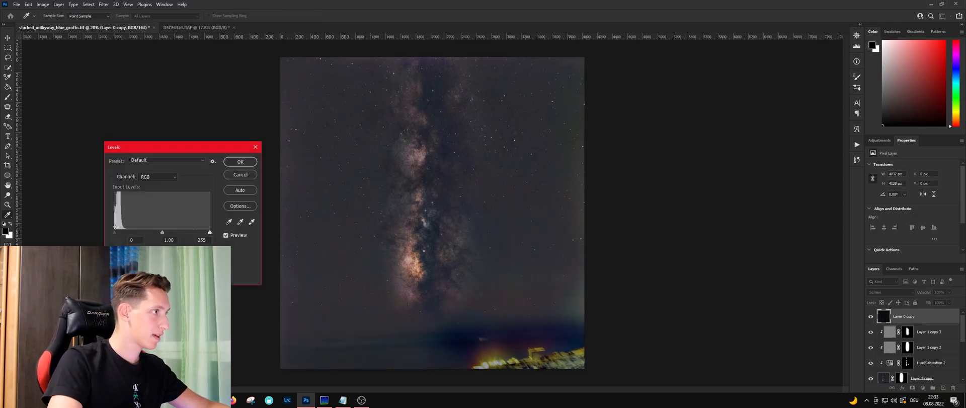
{"action": "left_click_drag", "start_coordinate": [114, 232], "coordinate": [117, 231]}
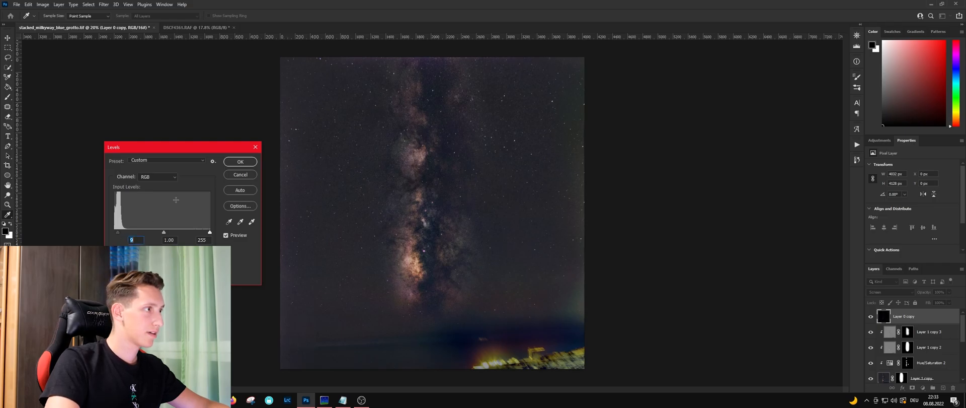
{"action": "left_click", "coordinate": [236, 162]}
Examine the stars and the right edge of the sky for colour casts, close up and in full view.
{"action": "scroll", "coordinate": [614, 146], "scroll_direction": "down", "scroll_amount": 1}
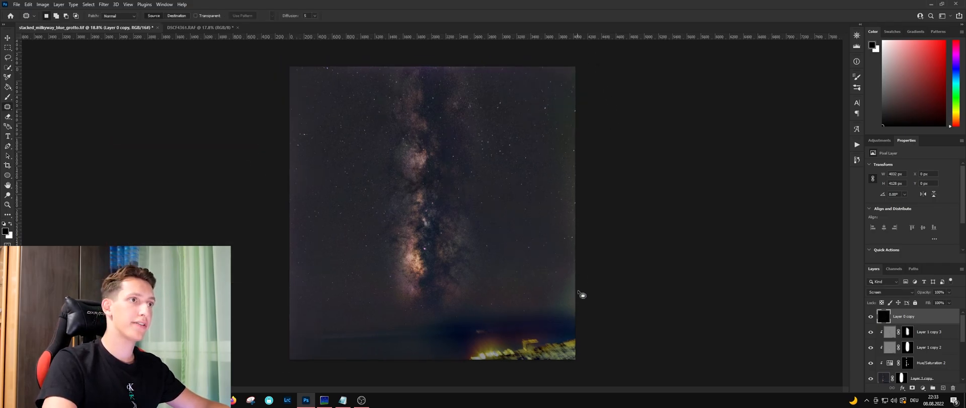
{"action": "scroll", "coordinate": [624, 151], "scroll_direction": "up", "scroll_amount": 3}
{"action": "scroll", "coordinate": [554, 165], "scroll_direction": "up", "scroll_amount": 2}
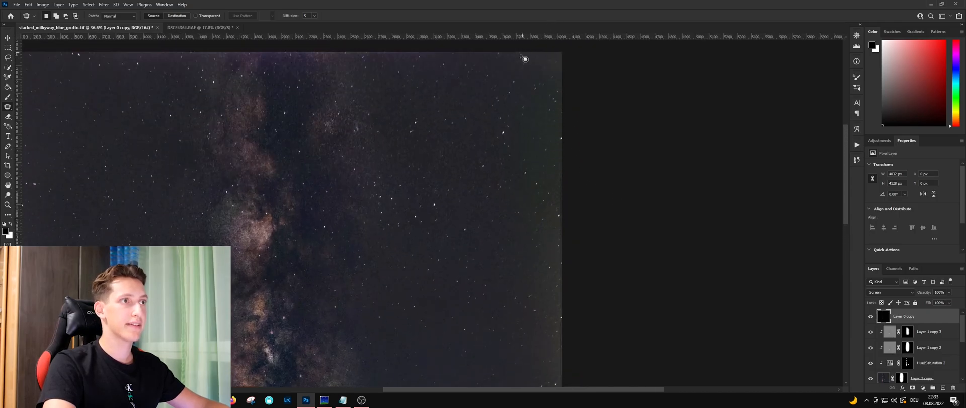
{"action": "scroll", "coordinate": [560, 107], "scroll_direction": "down", "scroll_amount": 8}
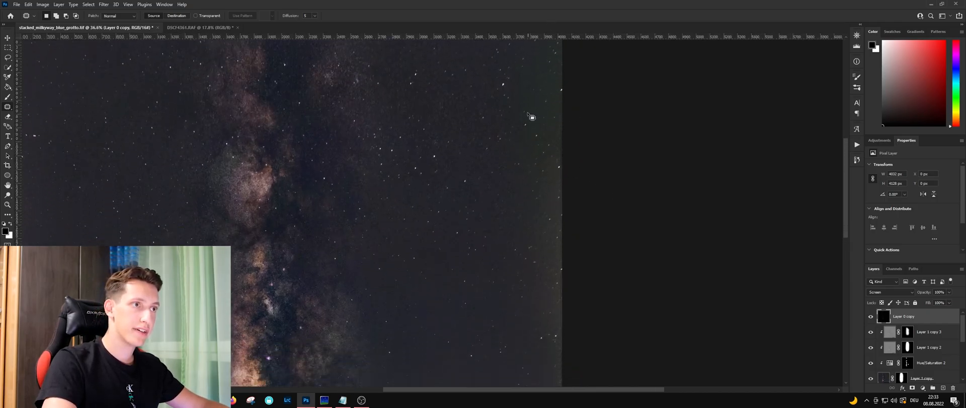
{"action": "scroll", "coordinate": [543, 262], "scroll_direction": "down", "scroll_amount": 2}
{"action": "scroll", "coordinate": [548, 272], "scroll_direction": "up", "scroll_amount": 5}
{"action": "scroll", "coordinate": [453, 161], "scroll_direction": "down", "scroll_amount": 3}
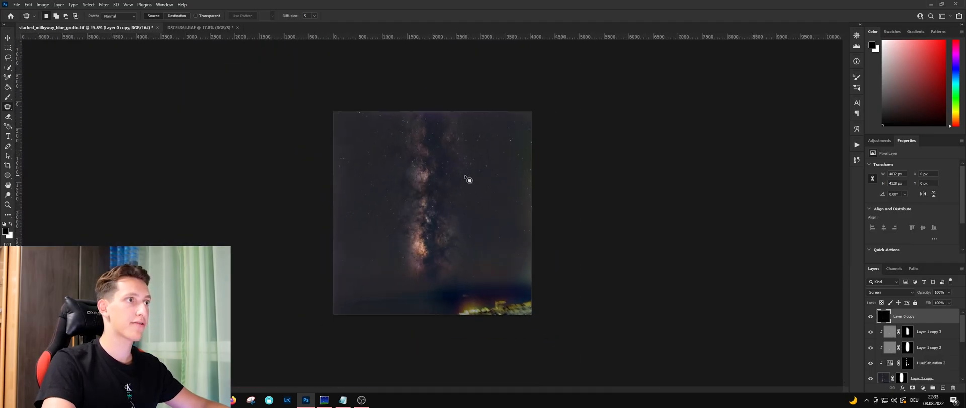
{"action": "scroll", "coordinate": [473, 176], "scroll_direction": "up", "scroll_amount": 1}
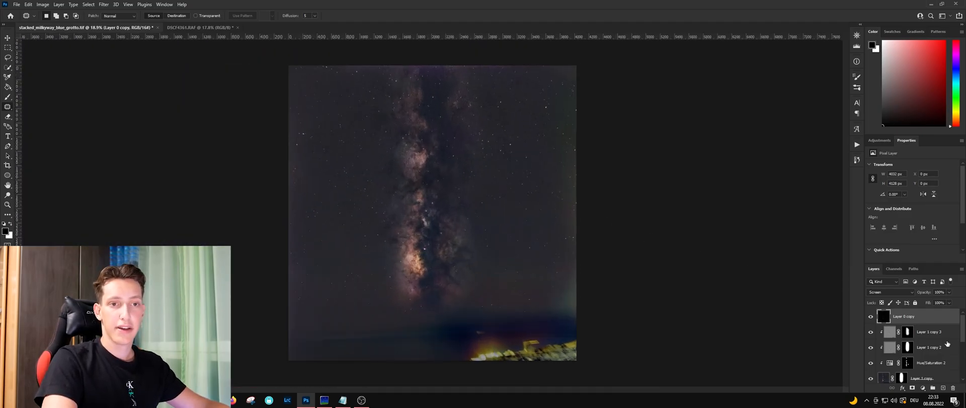
Patch the greenish strip along the right edge of the starless layer with sky from farther left, and deselect.
{"action": "scroll", "coordinate": [950, 346], "scroll_direction": "down", "scroll_amount": 1}
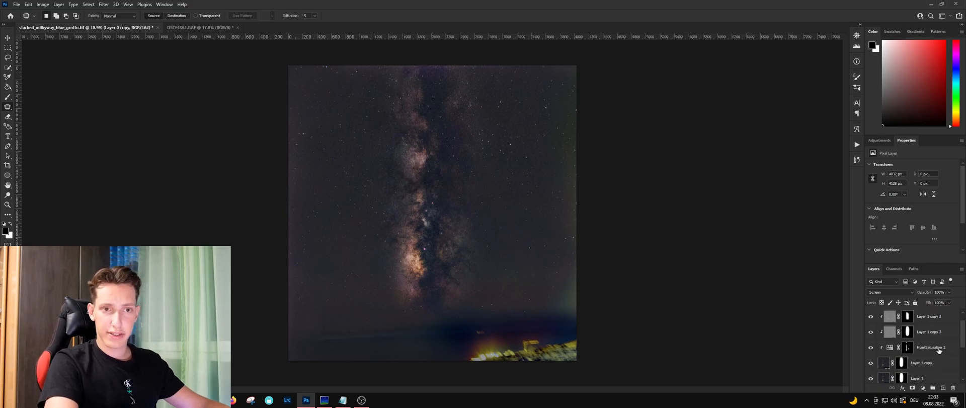
{"action": "scroll", "coordinate": [936, 362], "scroll_direction": "down", "scroll_amount": 5}
{"action": "left_click", "coordinate": [919, 367]}
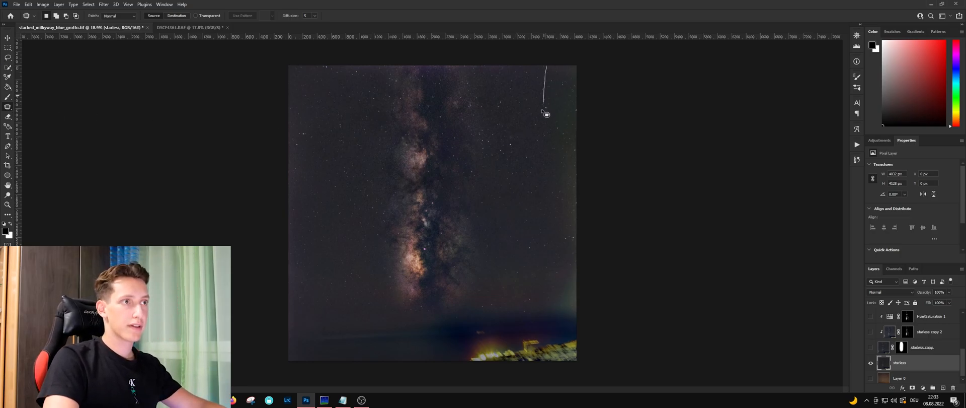
{"action": "mouse_move", "coordinate": [543, 268]}
{"action": "left_mouse_down"}
{"action": "mouse_move", "coordinate": [547, 303]}
{"action": "mouse_move", "coordinate": [577, 321]}
{"action": "mouse_move", "coordinate": [599, 255]}
{"action": "mouse_move", "coordinate": [614, 128]}
{"action": "left_mouse_up"}
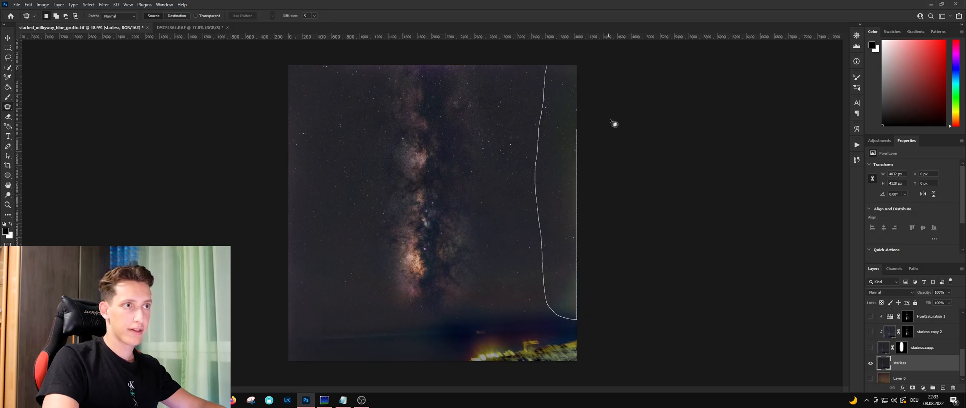
{"action": "left_click_drag", "start_coordinate": [551, 43], "coordinate": [550, 46]}
{"action": "left_click_drag", "start_coordinate": [565, 134], "coordinate": [521, 130]}
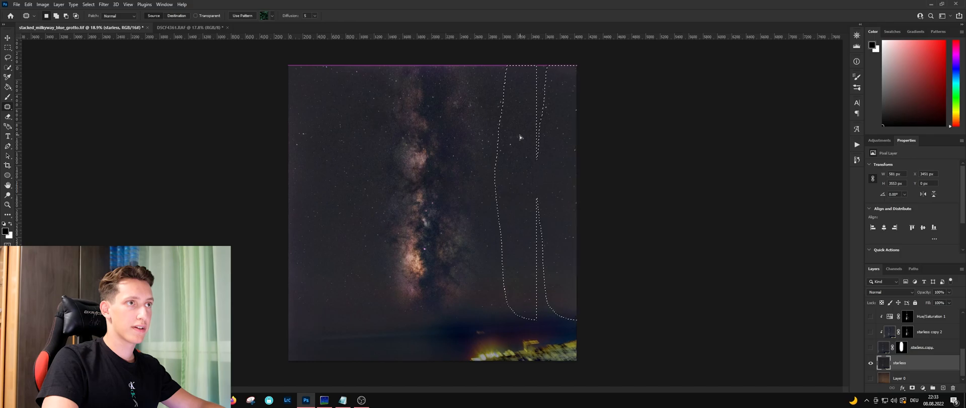
{"action": "key", "text": "ctrl+d"}
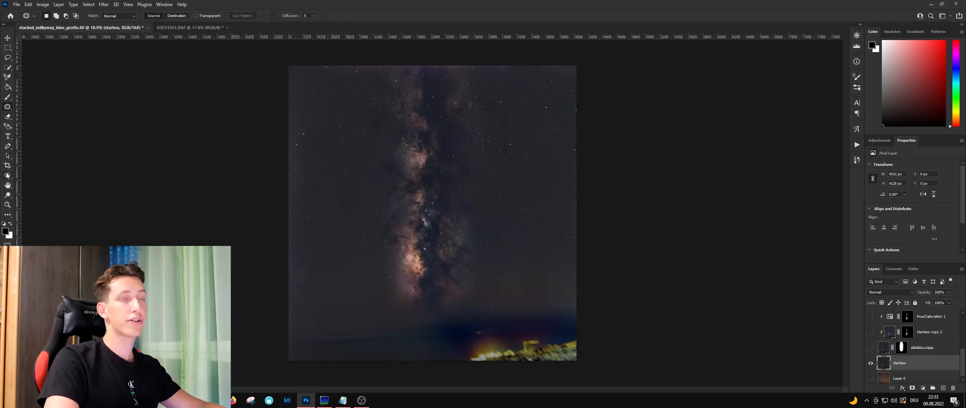
Check the patched starless layer by stepping back in the history and returning to the latest Deselect state.
{"action": "left_click", "coordinate": [856, 160]}
{"action": "left_click", "coordinate": [791, 363]}
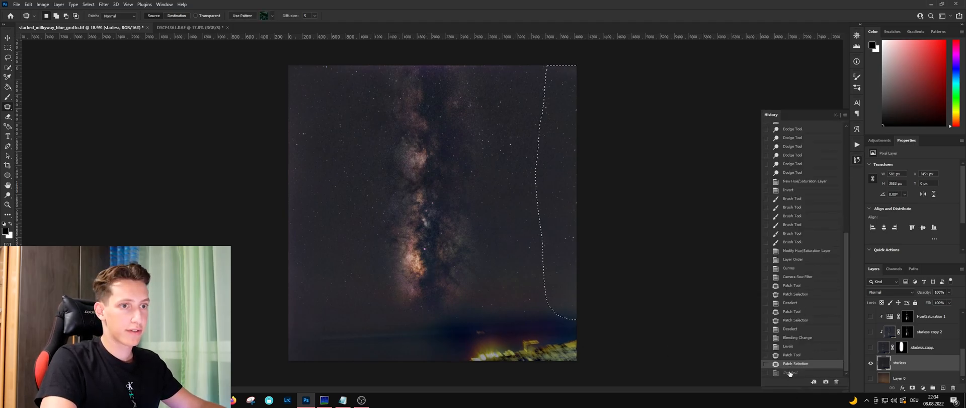
{"action": "left_click", "coordinate": [790, 372]}
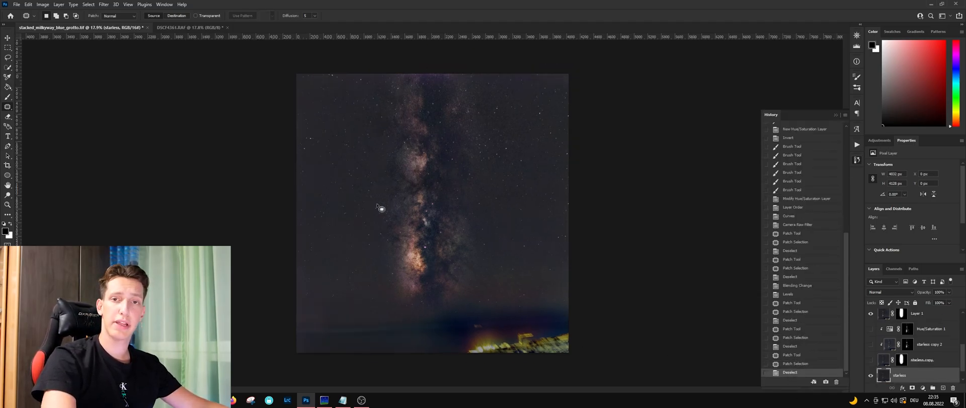
{"action": "scroll", "coordinate": [481, 205], "scroll_direction": "down", "scroll_amount": 3}
{"action": "scroll", "coordinate": [478, 207], "scroll_direction": "up", "scroll_amount": 3}
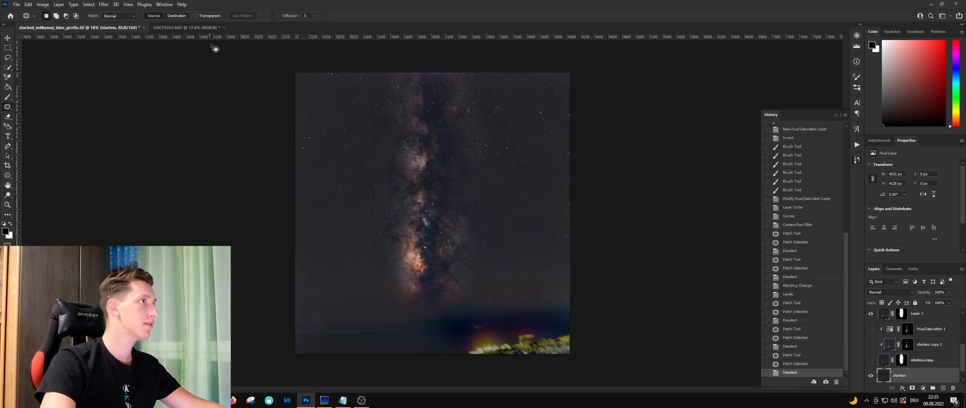
Switch to the DSCF4361.RAF image, unlock its Background layer, and extend the canvas upward by about 3500 px with the Crop tool.
{"action": "left_click", "coordinate": [178, 29]}
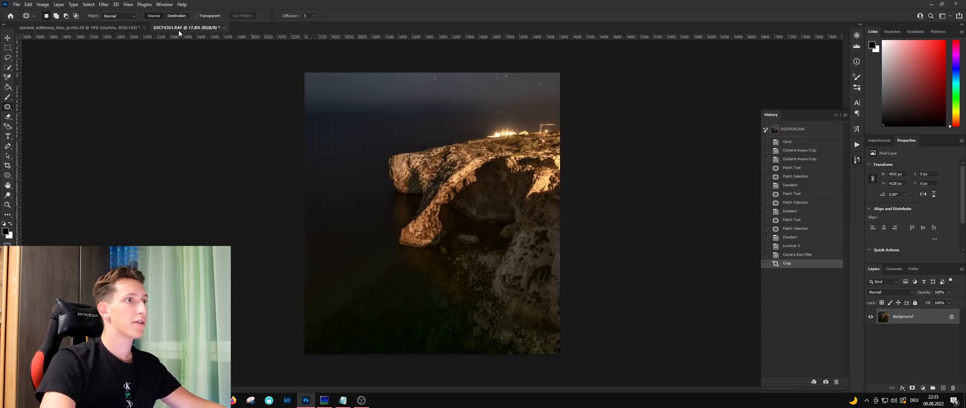
{"action": "left_click", "coordinate": [7, 169]}
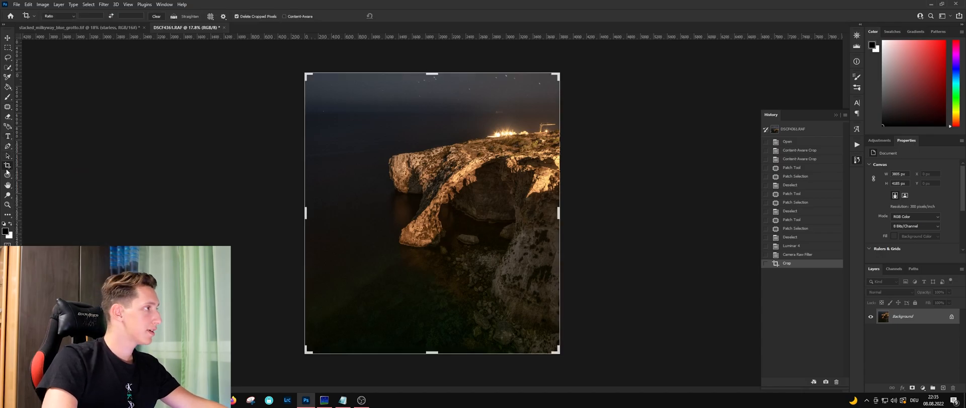
{"action": "left_click", "coordinate": [951, 317]}
{"action": "mouse_move", "coordinate": [433, 73]}
{"action": "left_mouse_down"}
{"action": "mouse_move", "coordinate": [431, 31]}
{"action": "mouse_move", "coordinate": [427, 113]}
{"action": "mouse_move", "coordinate": [427, 72]}
{"action": "left_mouse_up"}
{"action": "scroll", "coordinate": [482, 138], "scroll_direction": "up", "scroll_amount": 1}
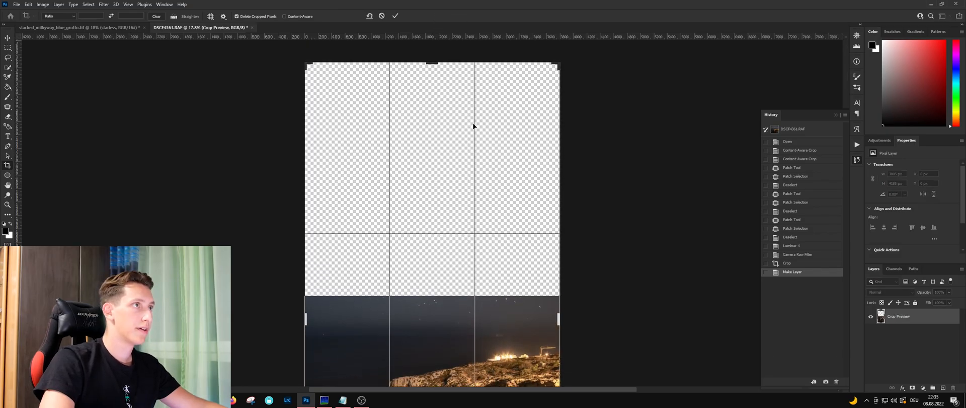
{"action": "left_click", "coordinate": [395, 15]}
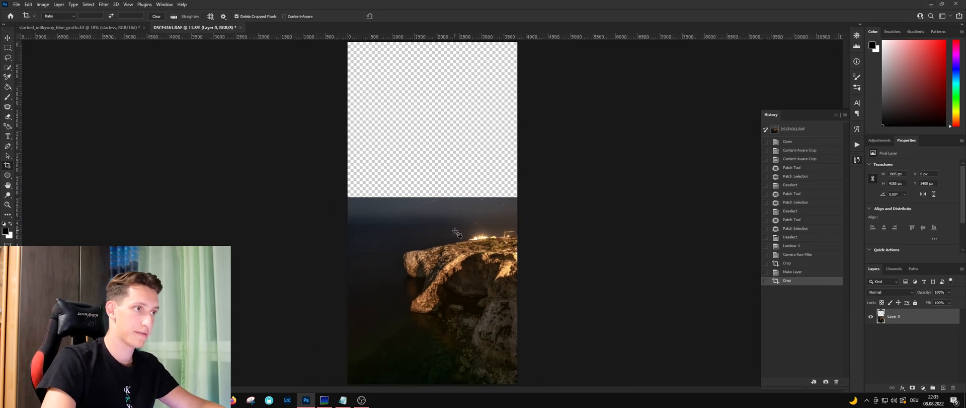
Add a layer mask to Layer 0 of the foreground image and ready the Brush tool with black as the painting colour.
{"action": "scroll", "coordinate": [435, 245], "scroll_direction": "up", "scroll_amount": 4}
{"action": "scroll", "coordinate": [435, 244], "scroll_direction": "down", "scroll_amount": 4}
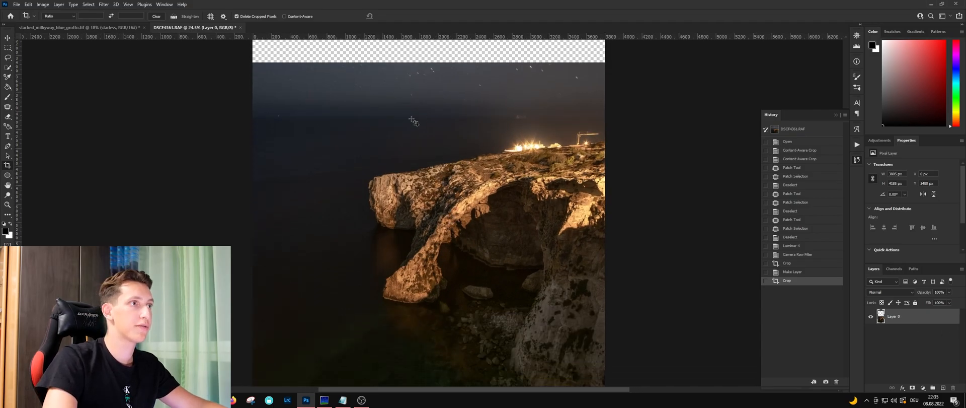
{"action": "scroll", "coordinate": [488, 156], "scroll_direction": "up", "scroll_amount": 3}
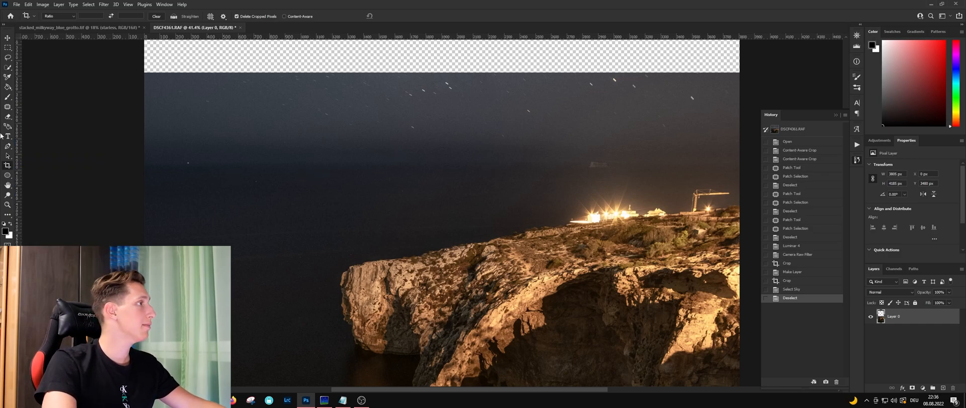
{"action": "left_click", "coordinate": [8, 98]}
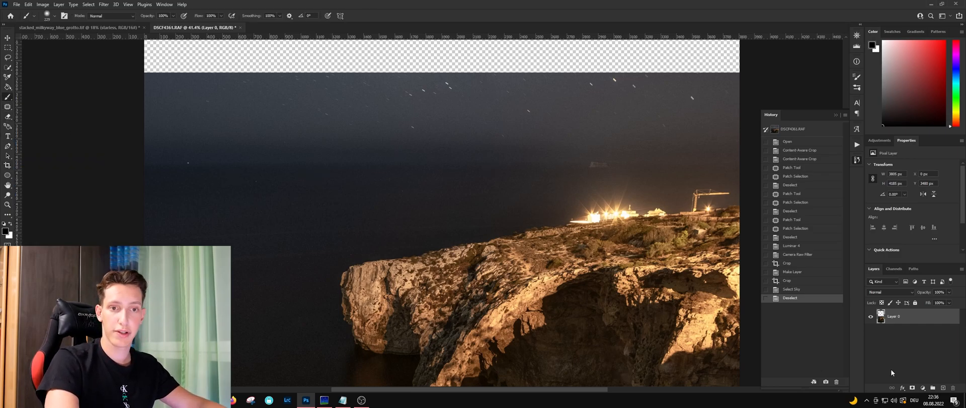
{"action": "left_click", "coordinate": [912, 390]}
{"action": "left_click_drag", "start_coordinate": [216, 119], "coordinate": [242, 124]}
{"action": "key", "text": "x"}
{"action": "key", "text": "x"}
{"action": "key", "text": "x"}
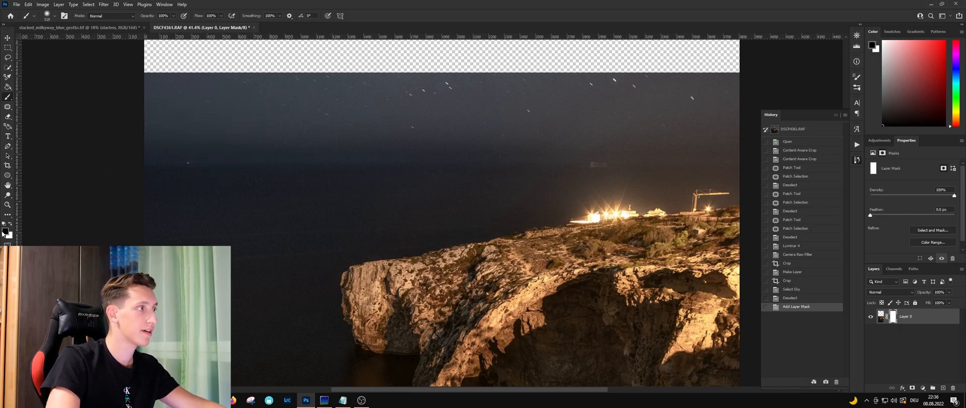
Paint black on the Layer 0 mask to hide the sky above the sea horizon with a soft edge.
{"action": "mouse_move", "coordinate": [161, 65]}
{"action": "left_mouse_down"}
{"action": "mouse_move", "coordinate": [314, 79]}
{"action": "mouse_move", "coordinate": [167, 74]}
{"action": "mouse_move", "coordinate": [129, 85]}
{"action": "mouse_move", "coordinate": [188, 99]}
{"action": "mouse_move", "coordinate": [127, 104]}
{"action": "mouse_move", "coordinate": [166, 104]}
{"action": "mouse_move", "coordinate": [125, 113]}
{"action": "mouse_move", "coordinate": [264, 103]}
{"action": "left_mouse_up"}
{"action": "key", "text": "ctrl+z"}
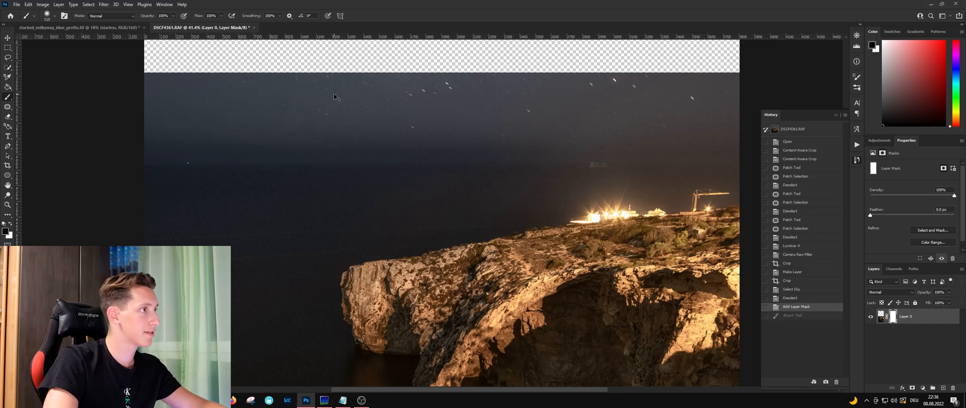
{"action": "mouse_move", "coordinate": [154, 73]}
{"action": "left_mouse_down"}
{"action": "mouse_move", "coordinate": [780, 71]}
{"action": "mouse_move", "coordinate": [771, 72]}
{"action": "mouse_move", "coordinate": [771, 89]}
{"action": "mouse_move", "coordinate": [740, 93]}
{"action": "mouse_move", "coordinate": [74, 103]}
{"action": "left_mouse_up"}
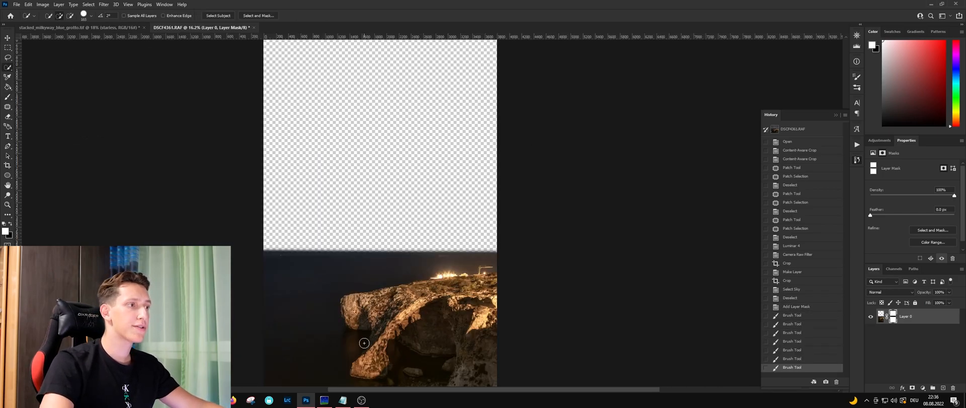
{"action": "scroll", "coordinate": [364, 343], "scroll_direction": "up", "scroll_amount": 5}
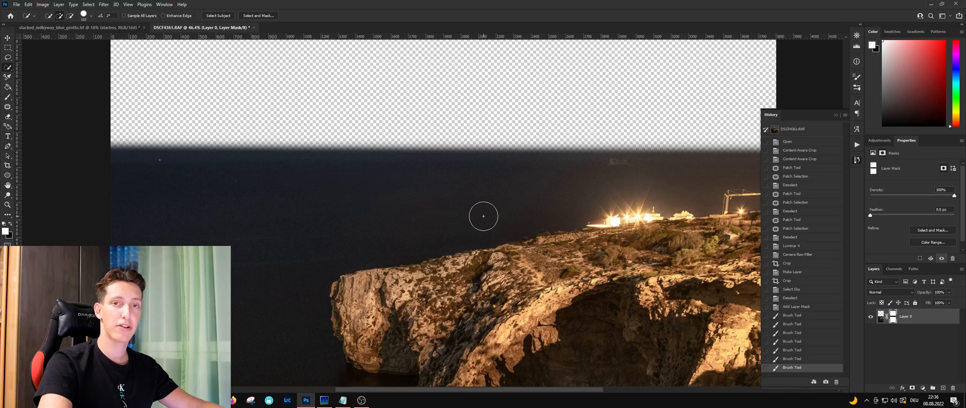
{"action": "scroll", "coordinate": [484, 216], "scroll_direction": "down", "scroll_amount": 4}
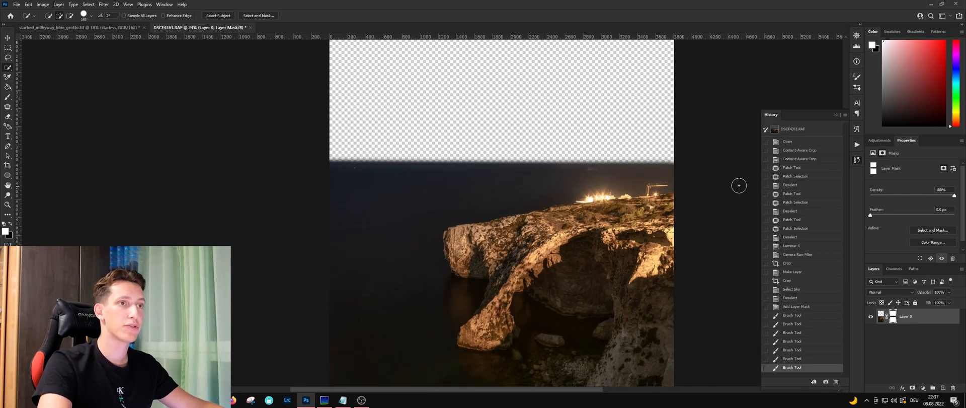
Switch to the stacked_milkyway_blue_grotto image, select the top Layer 0 copy, and stamp all visible layers into a new layer above it.
{"action": "scroll", "coordinate": [659, 172], "scroll_direction": "up", "scroll_amount": 3}
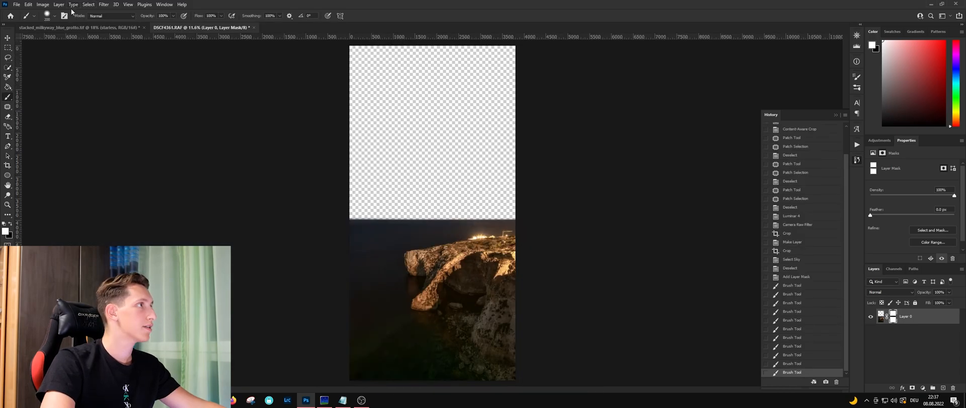
{"action": "left_click", "coordinate": [66, 29]}
{"action": "scroll", "coordinate": [930, 328], "scroll_direction": "up", "scroll_amount": 5}
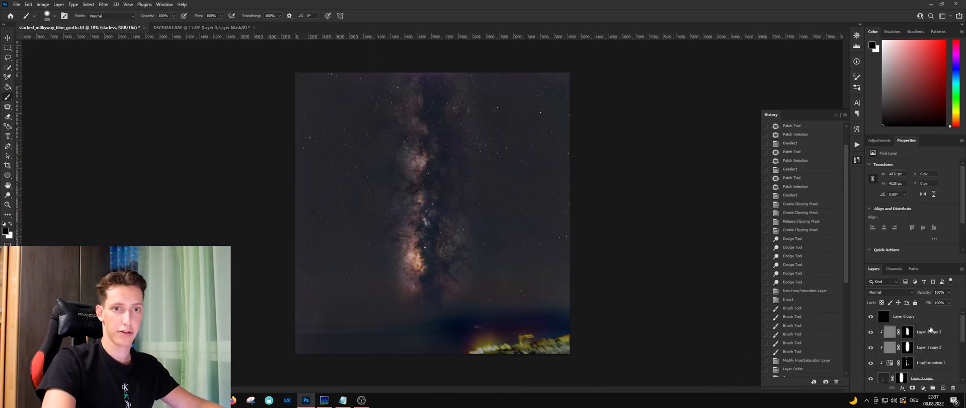
{"action": "left_click", "coordinate": [930, 317]}
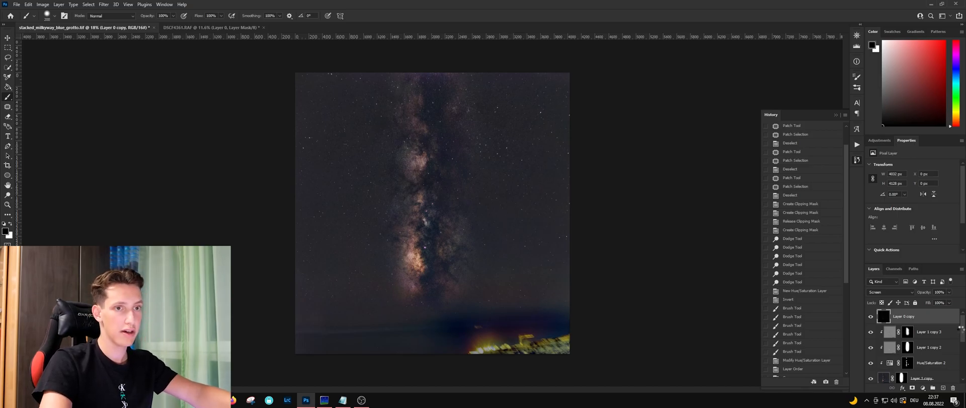
{"action": "key", "text": "ctrl+shift+alt+e"}
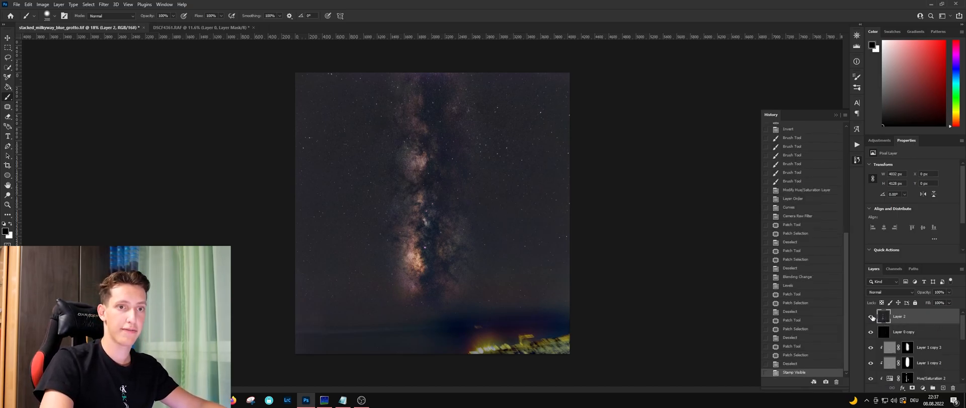
Move the stamped Milky Way layer into the DSCF4361.RAF image and accept the conversion to the different bit depth.
{"action": "left_click_drag", "start_coordinate": [873, 322], "coordinate": [354, 242]}
{"action": "left_click", "coordinate": [7, 38]}
{"action": "left_click_drag", "start_coordinate": [370, 195], "coordinate": [198, 28]}
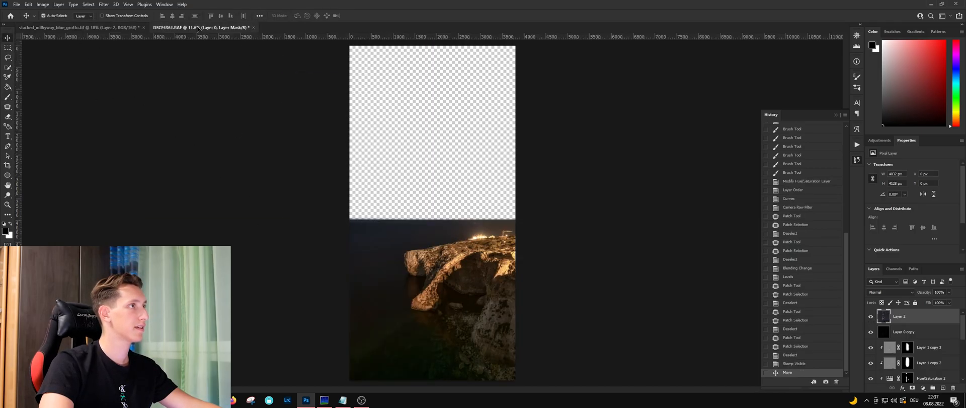
{"action": "left_click_drag", "start_coordinate": [440, 139], "coordinate": [440, 139]}
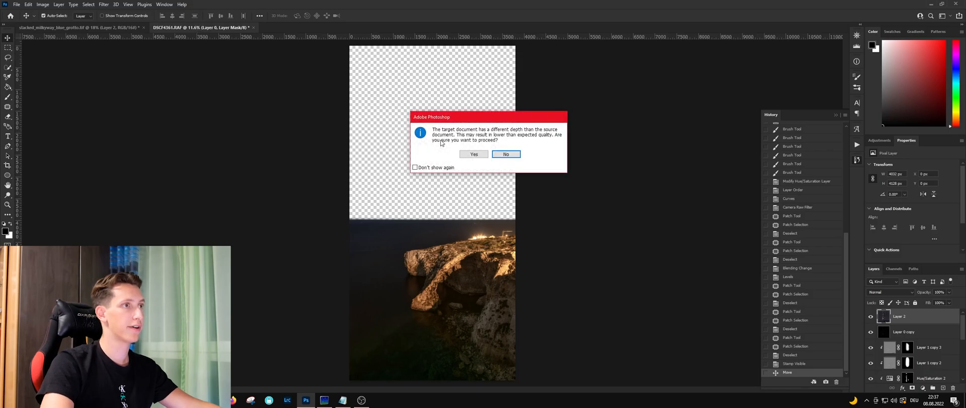
{"action": "left_click", "coordinate": [473, 154]}
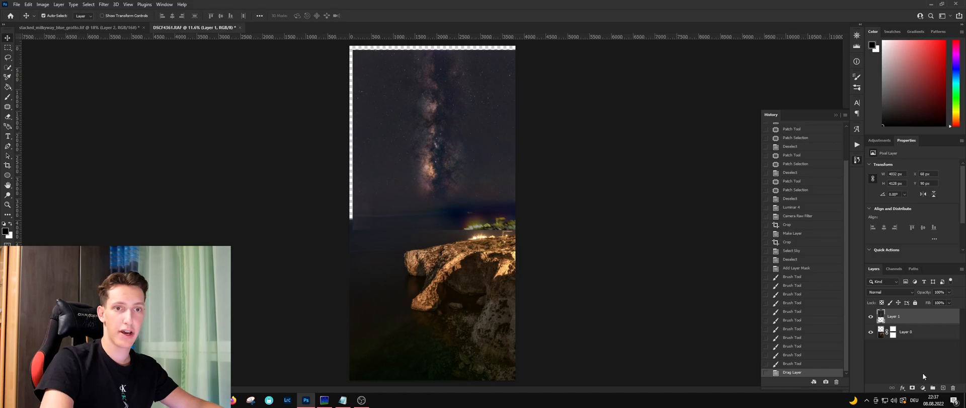
Place the Milky Way layer beneath Layer 0 and shift it down so its horizon lines up with the foreground's sea horizon.
{"action": "left_click_drag", "start_coordinate": [914, 317], "coordinate": [915, 337]}
{"action": "scroll", "coordinate": [449, 229], "scroll_direction": "up", "scroll_amount": 3}
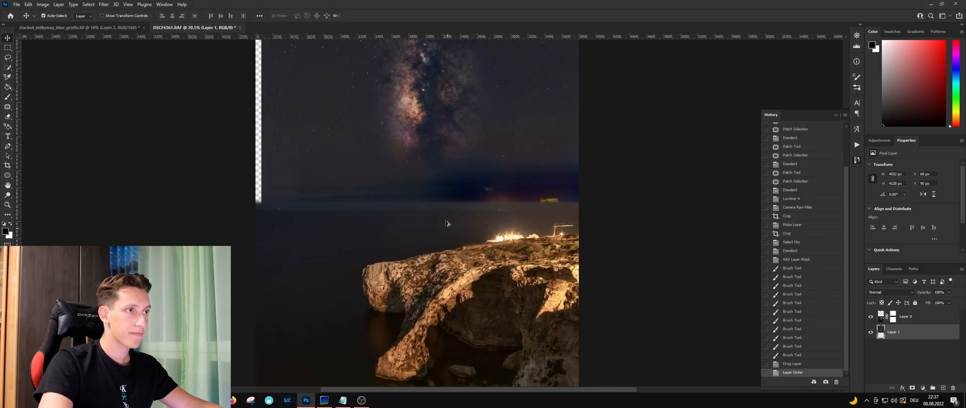
{"action": "left_click_drag", "start_coordinate": [451, 231], "coordinate": [451, 272]}
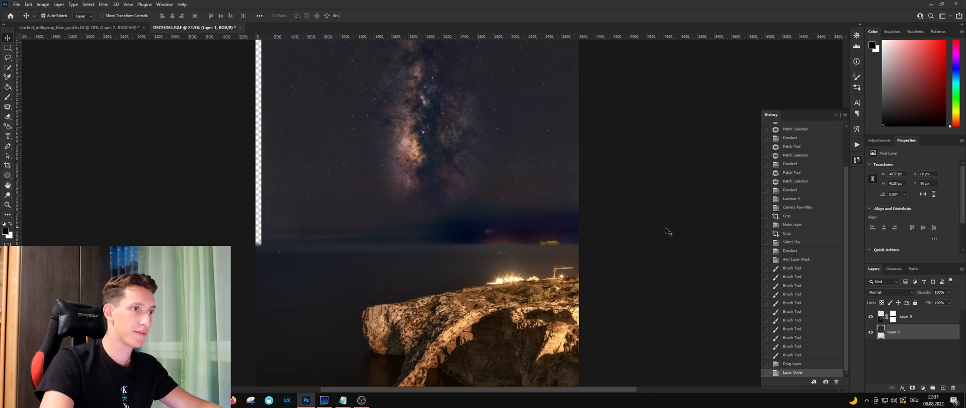
{"action": "left_click_drag", "start_coordinate": [385, 121], "coordinate": [379, 159]}
{"action": "scroll", "coordinate": [487, 206], "scroll_direction": "down", "scroll_amount": 5}
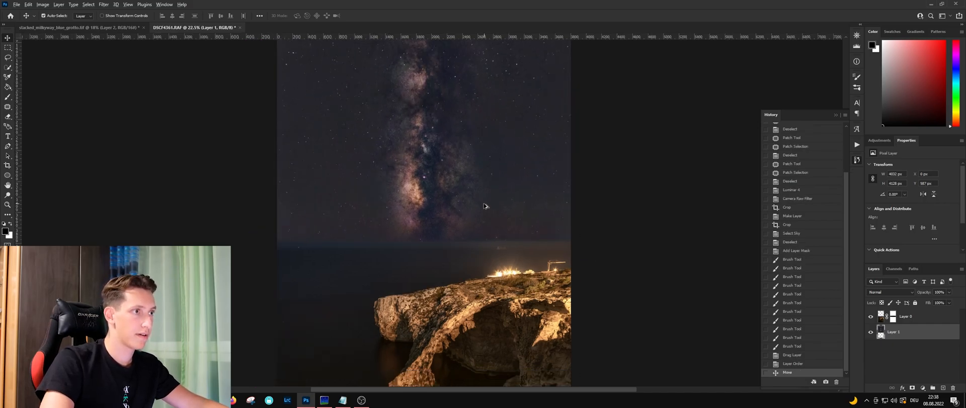
{"action": "scroll", "coordinate": [433, 188], "scroll_direction": "up", "scroll_amount": 4}
{"action": "scroll", "coordinate": [432, 189], "scroll_direction": "up", "scroll_amount": 4}
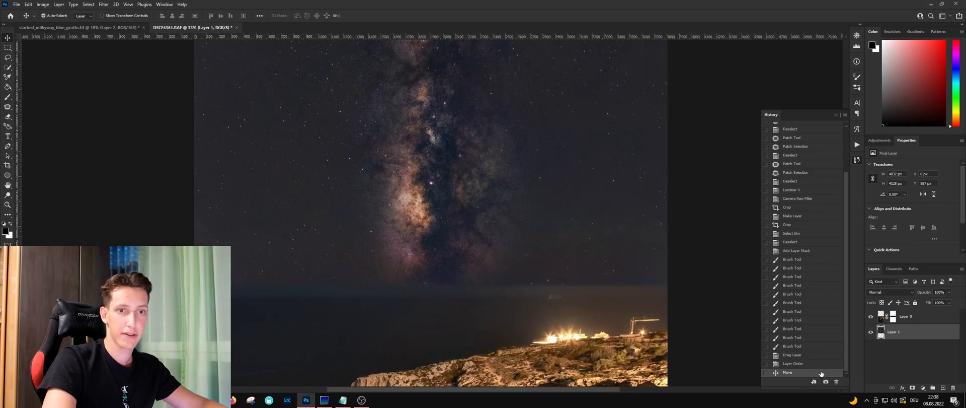
Paint white on the Layer 0 mask with a large soft brush to bring back the foreground's sky above the horizon.
{"action": "left_click", "coordinate": [923, 317]}
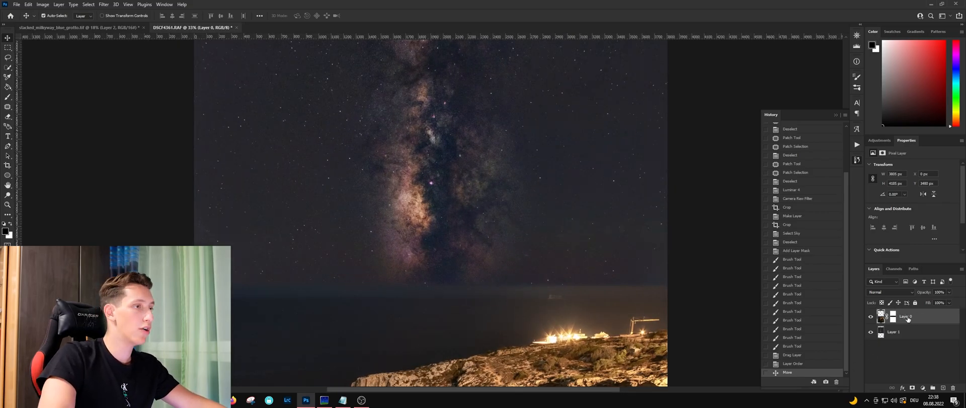
{"action": "left_click", "coordinate": [8, 97]}
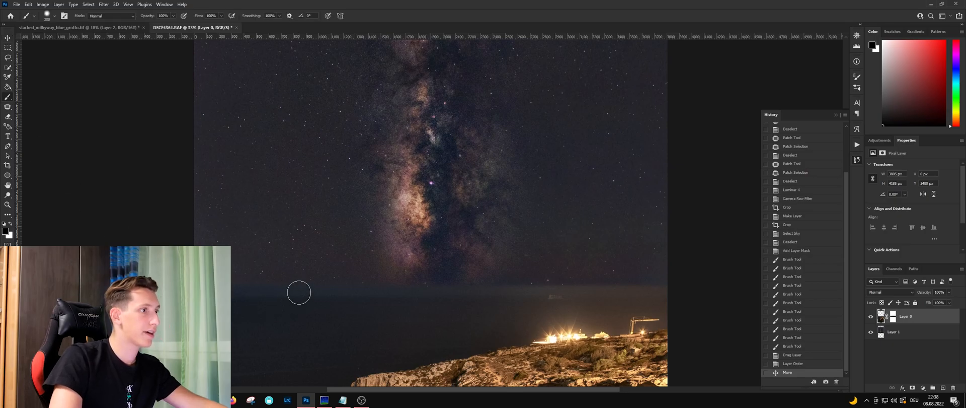
{"action": "key", "text": "x"}
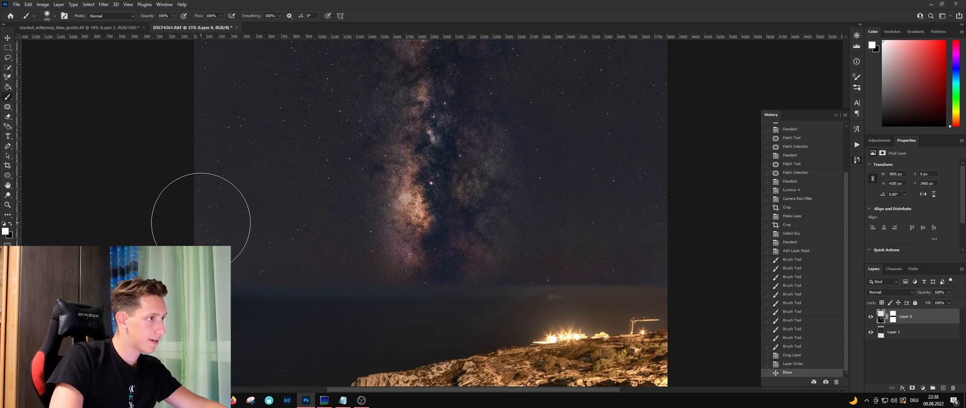
{"action": "left_click_drag", "start_coordinate": [201, 187], "coordinate": [227, 189]}
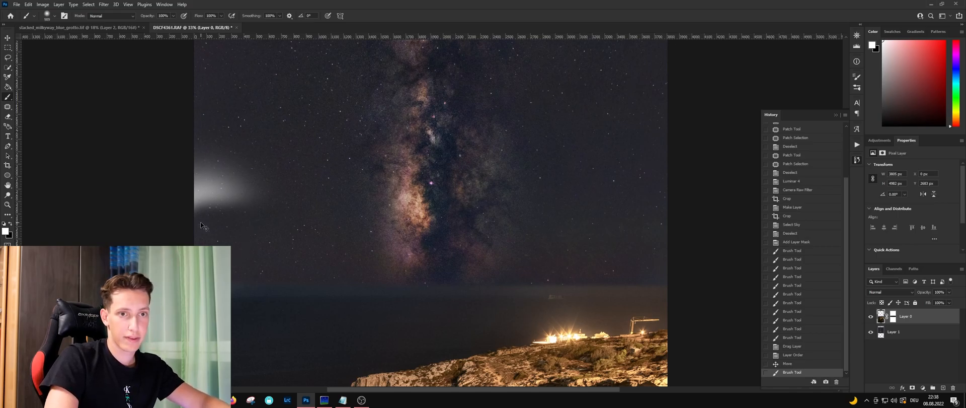
{"action": "key", "text": "ctrl+z"}
{"action": "left_click", "coordinate": [896, 322]}
{"action": "left_click_drag", "start_coordinate": [207, 232], "coordinate": [765, 287]}
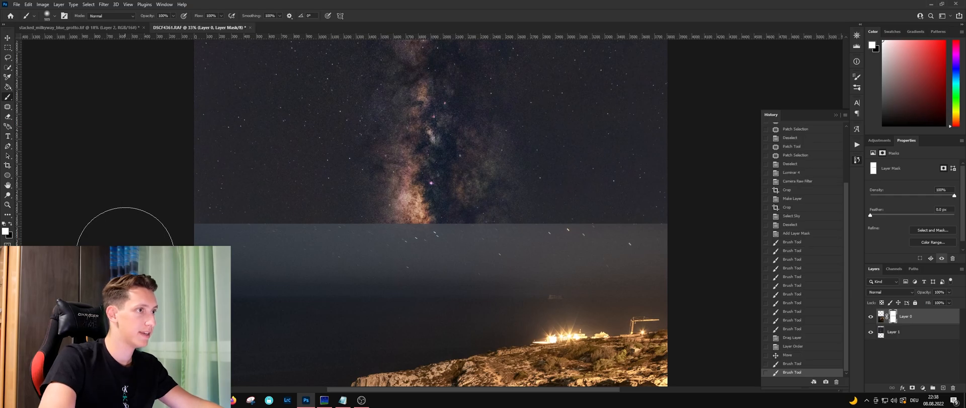
{"action": "left_click", "coordinate": [252, 234]}
Paint black on the Layer 0 mask across the band above the horizon to fade it softly into the Milky Way sky.
{"action": "key", "text": "x"}
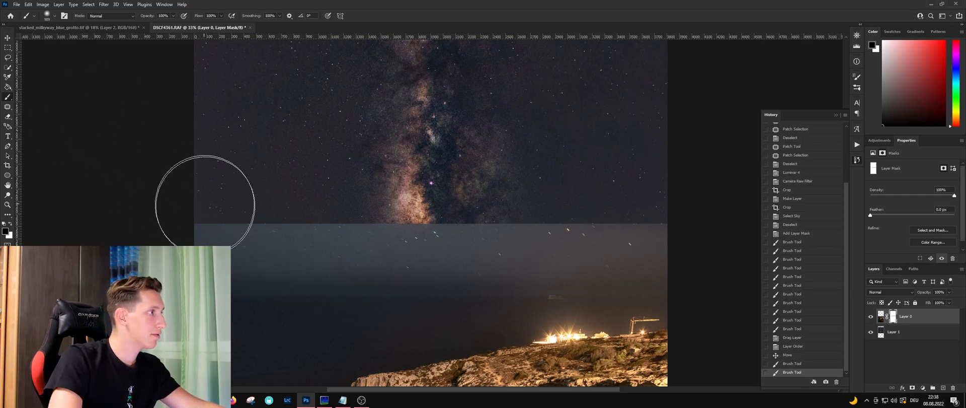
{"action": "mouse_move", "coordinate": [385, 225]}
{"action": "left_mouse_down"}
{"action": "mouse_move", "coordinate": [683, 220]}
{"action": "mouse_move", "coordinate": [733, 237]}
{"action": "mouse_move", "coordinate": [626, 228]}
{"action": "left_mouse_up"}
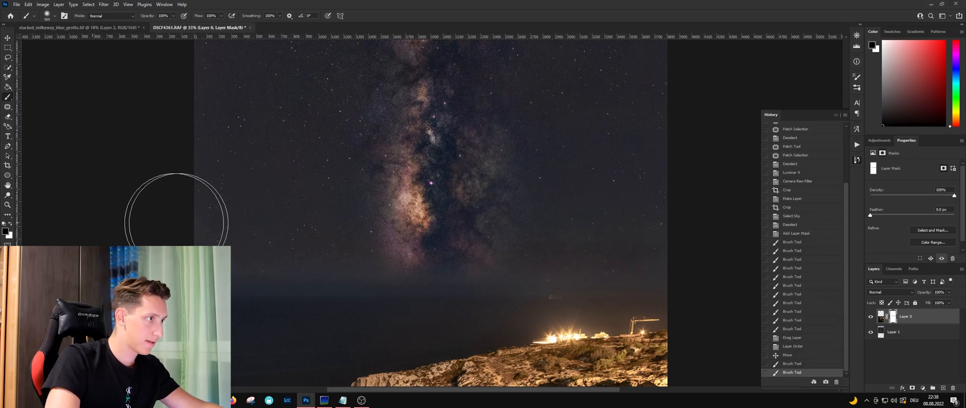
{"action": "left_click_drag", "start_coordinate": [188, 226], "coordinate": [619, 206]}
Examine the combined image at different magnifications, checking the blend at the horizon and the empty strip above the sky.
{"action": "scroll", "coordinate": [626, 191], "scroll_direction": "down", "scroll_amount": 3}
{"action": "scroll", "coordinate": [630, 187], "scroll_direction": "down", "scroll_amount": 4}
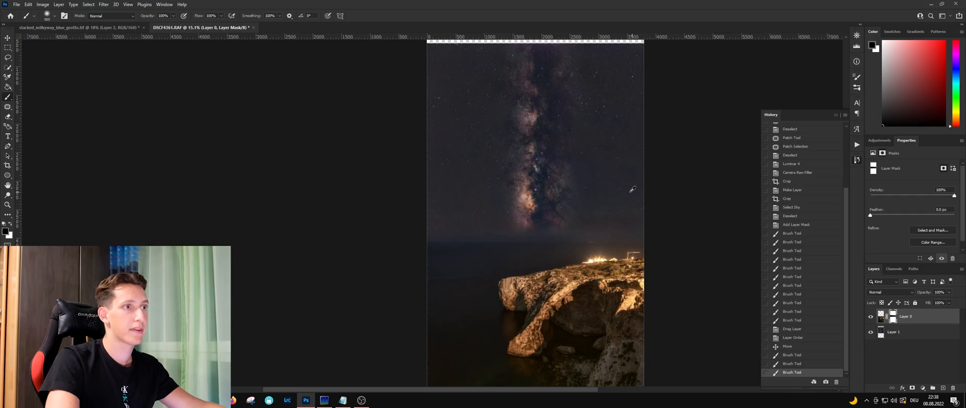
{"action": "scroll", "coordinate": [523, 209], "scroll_direction": "up", "scroll_amount": 2}
{"action": "scroll", "coordinate": [505, 210], "scroll_direction": "down", "scroll_amount": 2}
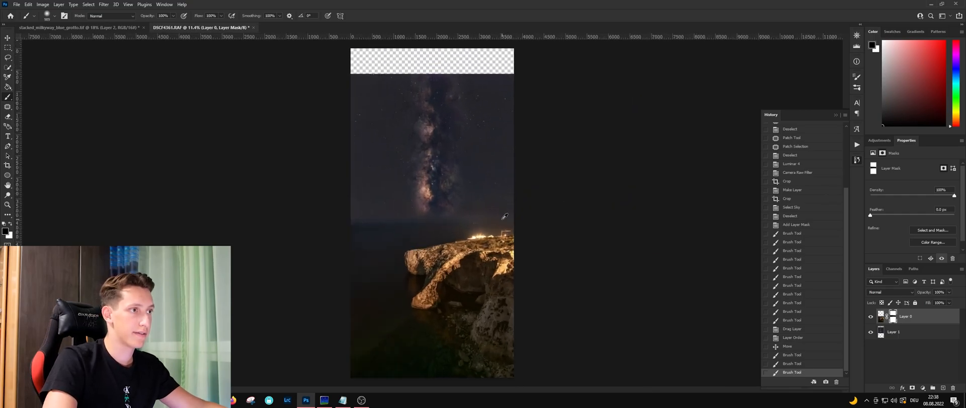
{"action": "scroll", "coordinate": [478, 251], "scroll_direction": "up", "scroll_amount": 3}
{"action": "scroll", "coordinate": [487, 287], "scroll_direction": "down", "scroll_amount": 2}
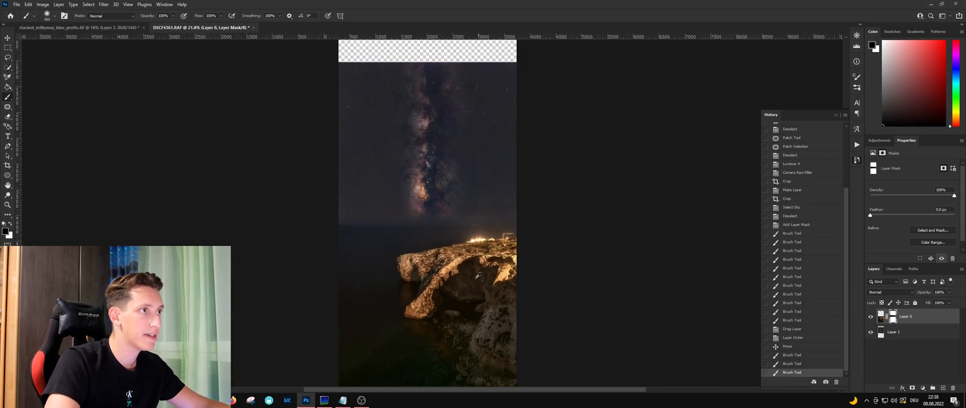
{"action": "scroll", "coordinate": [427, 213], "scroll_direction": "up", "scroll_amount": 3}
{"action": "scroll", "coordinate": [438, 214], "scroll_direction": "up", "scroll_amount": 3}
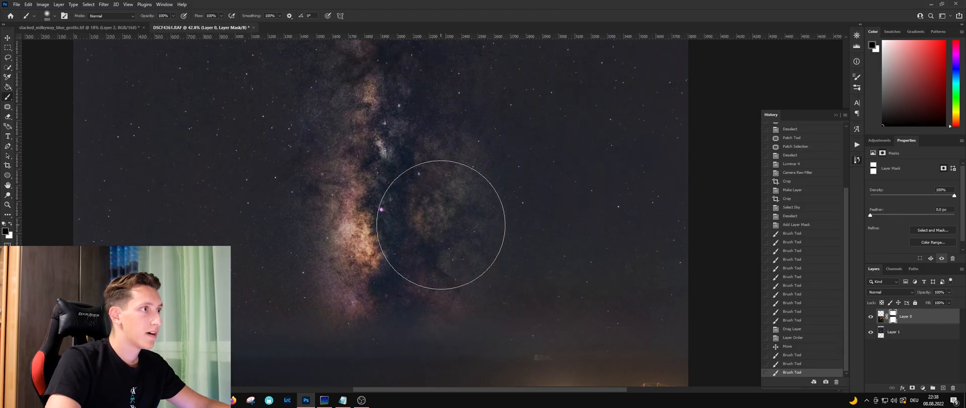
{"action": "scroll", "coordinate": [422, 194], "scroll_direction": "down", "scroll_amount": 2}
{"action": "scroll", "coordinate": [422, 194], "scroll_direction": "up", "scroll_amount": 2}
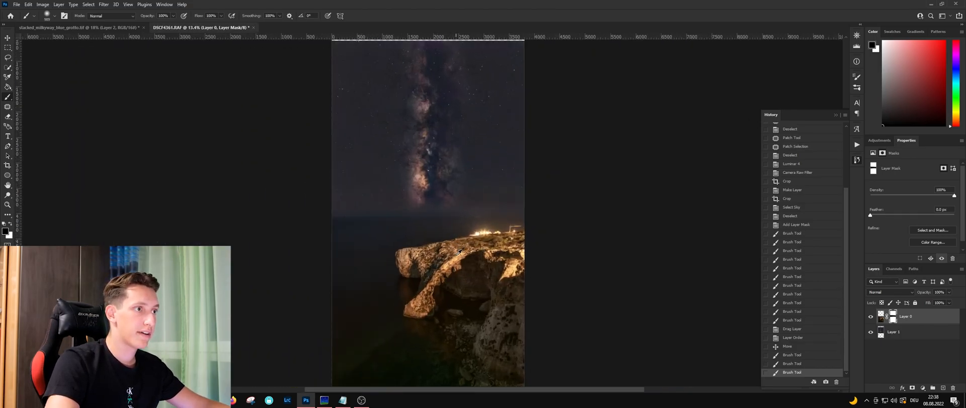
{"action": "scroll", "coordinate": [485, 171], "scroll_direction": "down", "scroll_amount": 1}
{"action": "scroll", "coordinate": [443, 297], "scroll_direction": "up", "scroll_amount": 3}
{"action": "scroll", "coordinate": [438, 195], "scroll_direction": "up", "scroll_amount": 2}
{"action": "scroll", "coordinate": [435, 185], "scroll_direction": "down", "scroll_amount": 3}
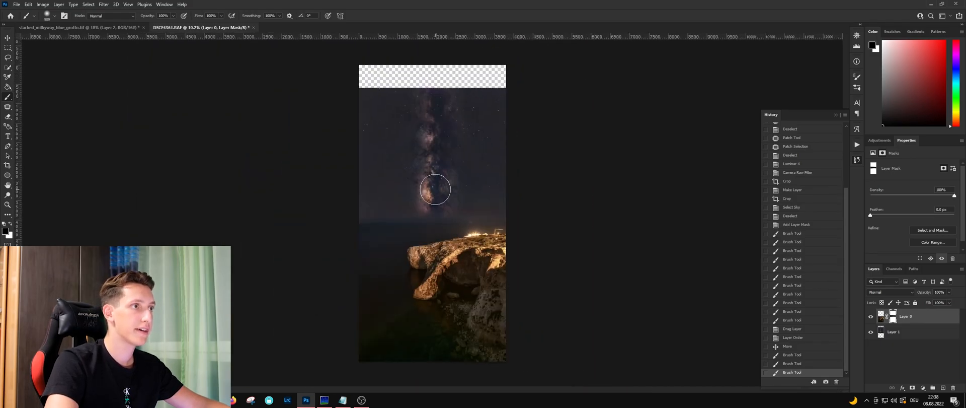
{"action": "scroll", "coordinate": [472, 278], "scroll_direction": "up", "scroll_amount": 1}
{"action": "scroll", "coordinate": [472, 277], "scroll_direction": "down", "scroll_amount": 1}
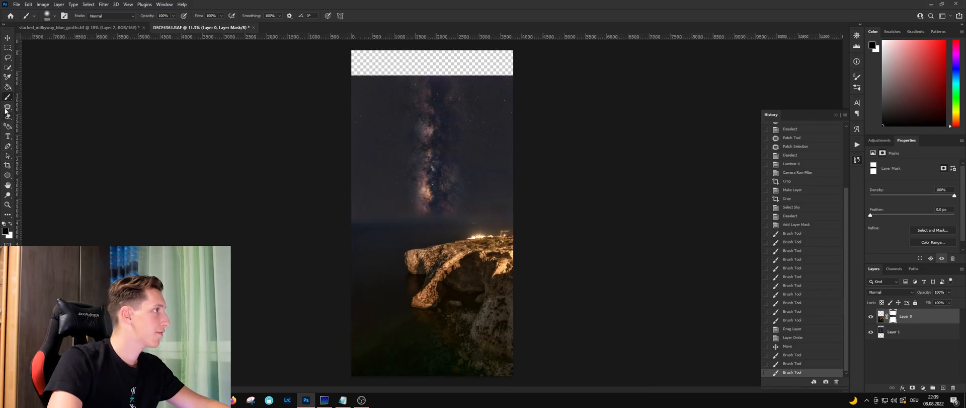
Crop the transparent strip above the Milky Way off the canvas.
{"action": "left_click", "coordinate": [8, 164]}
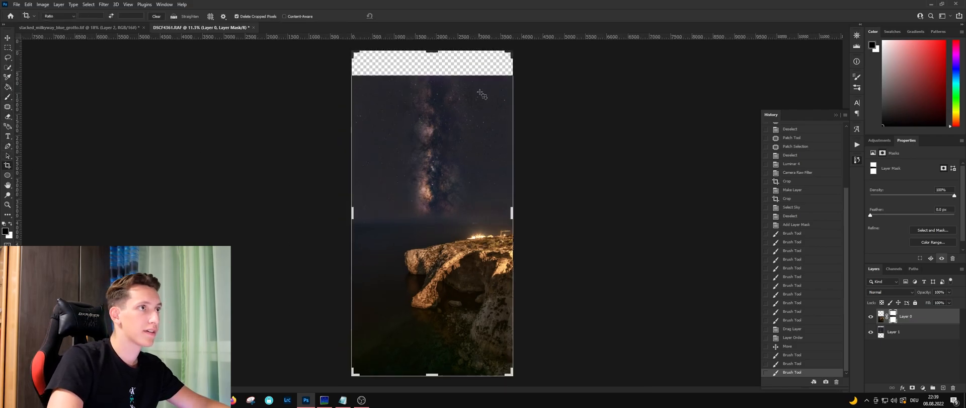
{"action": "left_click_drag", "start_coordinate": [429, 51], "coordinate": [430, 71]}
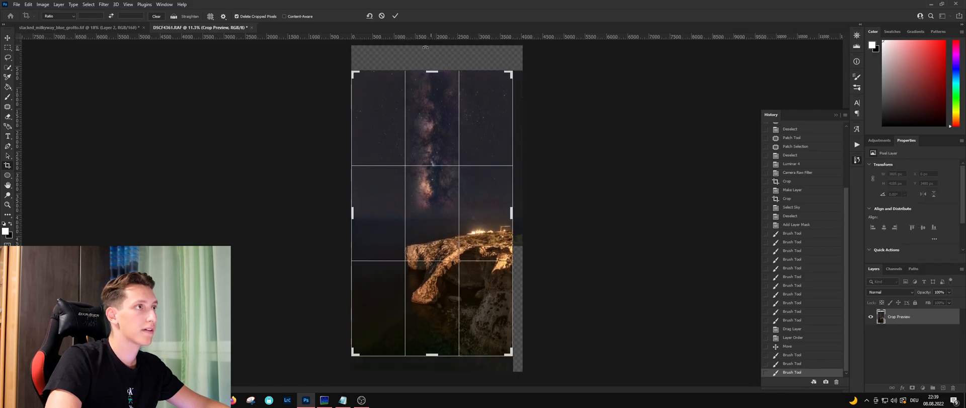
{"action": "left_click", "coordinate": [394, 17]}
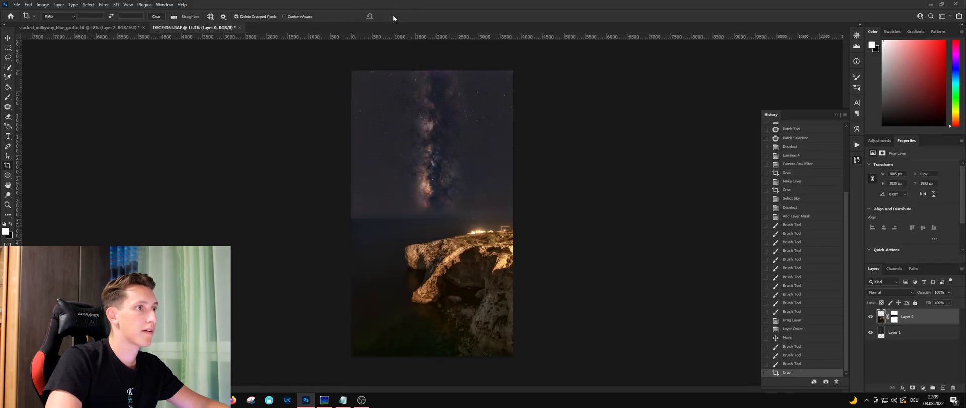
{"action": "scroll", "coordinate": [469, 297], "scroll_direction": "up", "scroll_amount": 4}
{"action": "scroll", "coordinate": [462, 259], "scroll_direction": "down", "scroll_amount": 4}
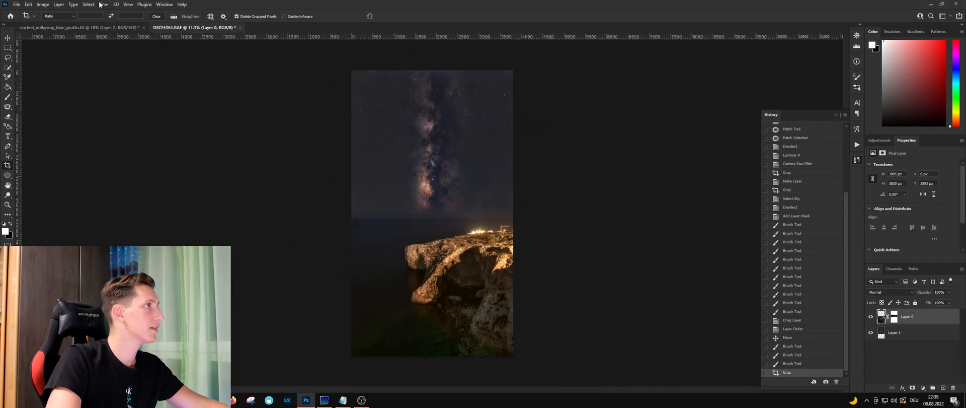
Add a Color Balance adjustment clipped to Layer 0 and set its midtones to Cyan–Red +2 and Yellow–Blue +16.
{"action": "left_click", "coordinate": [923, 387]}
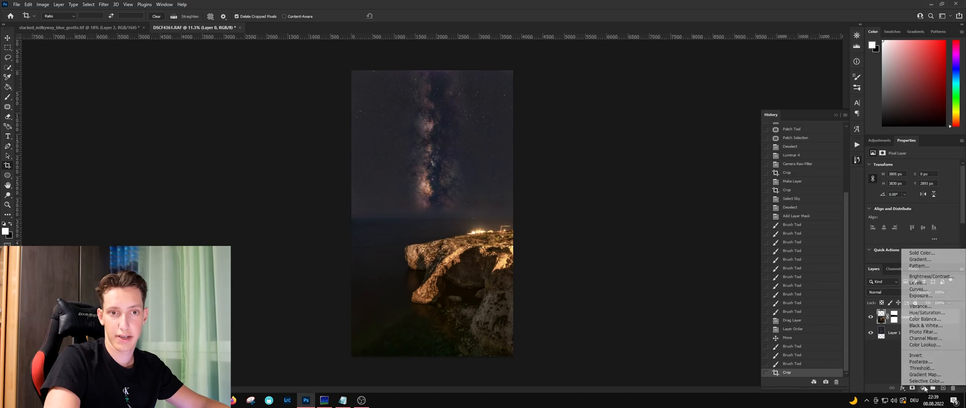
{"action": "left_click", "coordinate": [929, 319]}
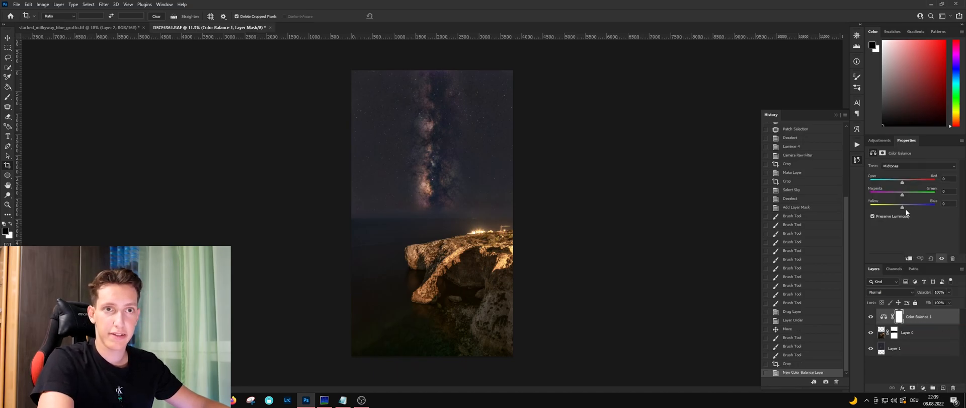
{"action": "left_click_drag", "start_coordinate": [903, 208], "coordinate": [901, 207]}
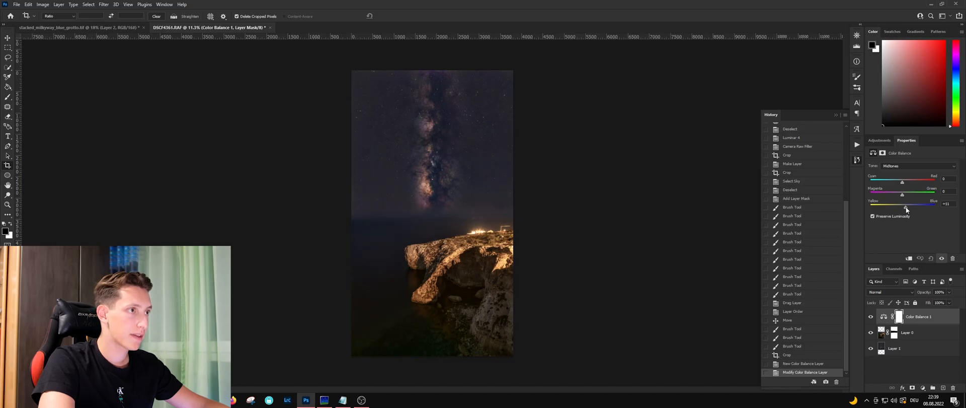
{"action": "left_click", "coordinate": [908, 258]}
{"action": "left_click_drag", "start_coordinate": [907, 208], "coordinate": [904, 209]}
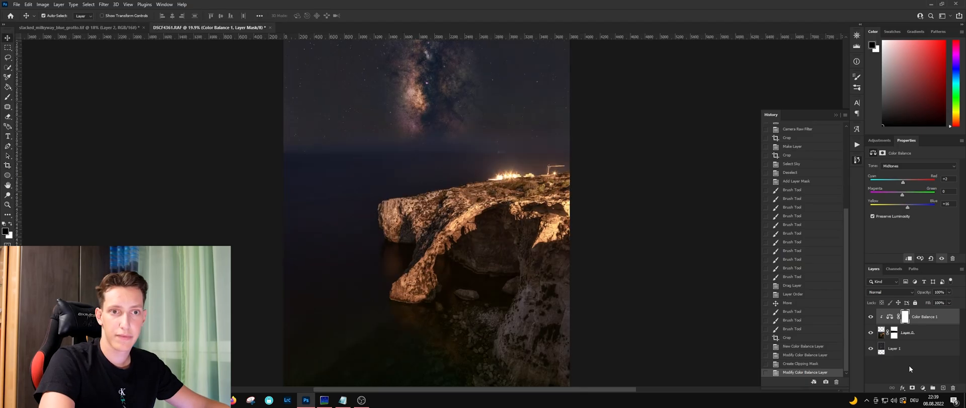
{"action": "left_click", "coordinate": [909, 365]}
{"action": "scroll", "coordinate": [436, 173], "scroll_direction": "down", "scroll_amount": 5}
{"action": "scroll", "coordinate": [437, 181], "scroll_direction": "up", "scroll_amount": 6}
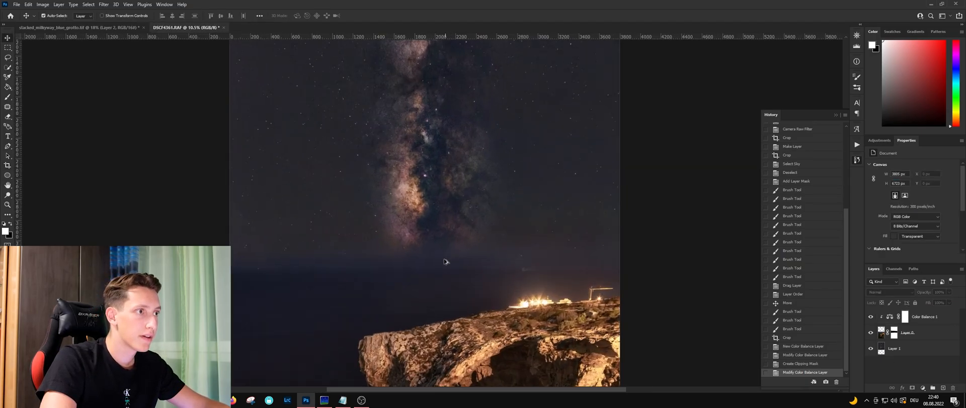
{"action": "scroll", "coordinate": [445, 257], "scroll_direction": "up", "scroll_amount": 3}
{"action": "scroll", "coordinate": [442, 277], "scroll_direction": "down", "scroll_amount": 3}
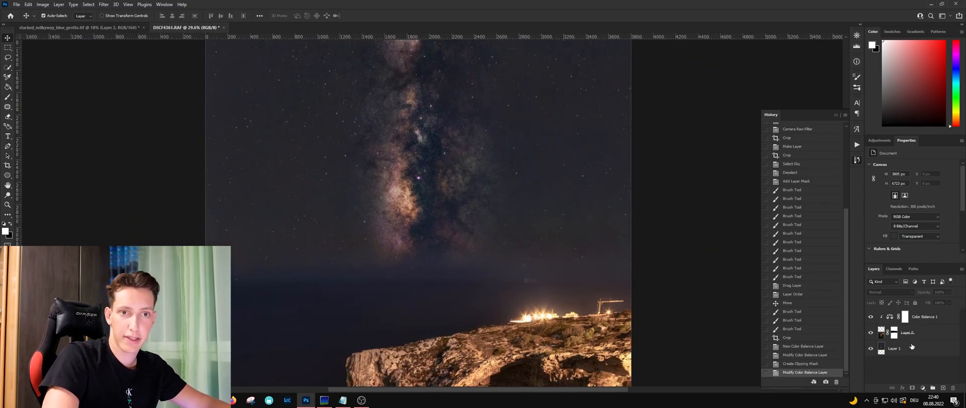
Paint a few more black brush strokes on the Layer 0 mask to refine its blend with the Milky Way sky.
{"action": "left_click", "coordinate": [893, 333]}
{"action": "left_click", "coordinate": [9, 97]}
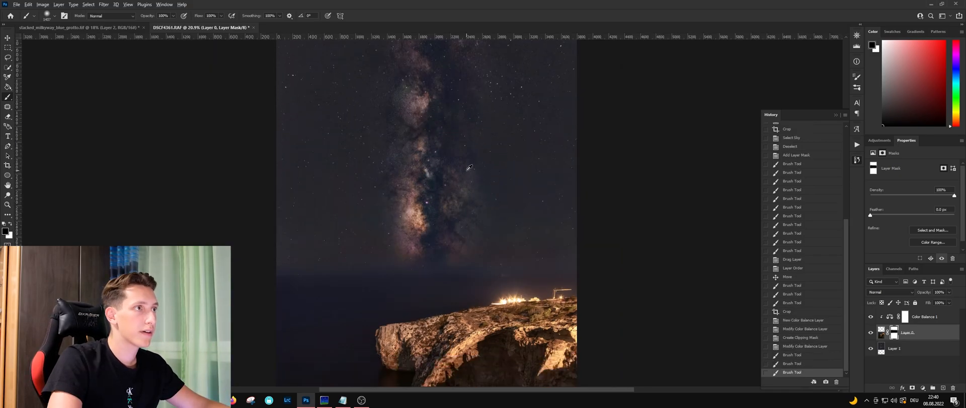
{"action": "scroll", "coordinate": [467, 172], "scroll_direction": "down", "scroll_amount": 5}
{"action": "scroll", "coordinate": [468, 175], "scroll_direction": "up", "scroll_amount": 4}
{"action": "scroll", "coordinate": [470, 171], "scroll_direction": "up", "scroll_amount": 1}
{"action": "key", "text": "x"}
Duplicate Layer 1 and apply a Camera Raw filter to the copy with Temperature -7 and Exposure -0.30.
{"action": "left_click", "coordinate": [921, 349]}
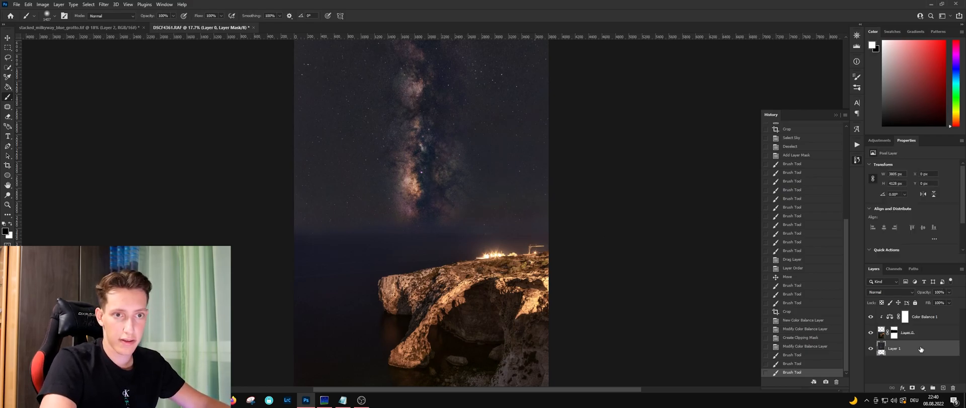
{"action": "key", "text": "ctrl+j"}
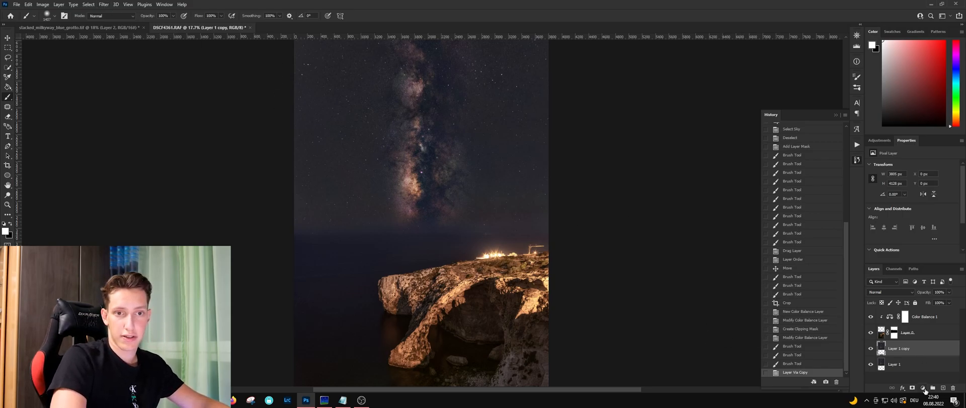
{"action": "left_click", "coordinate": [104, 8]}
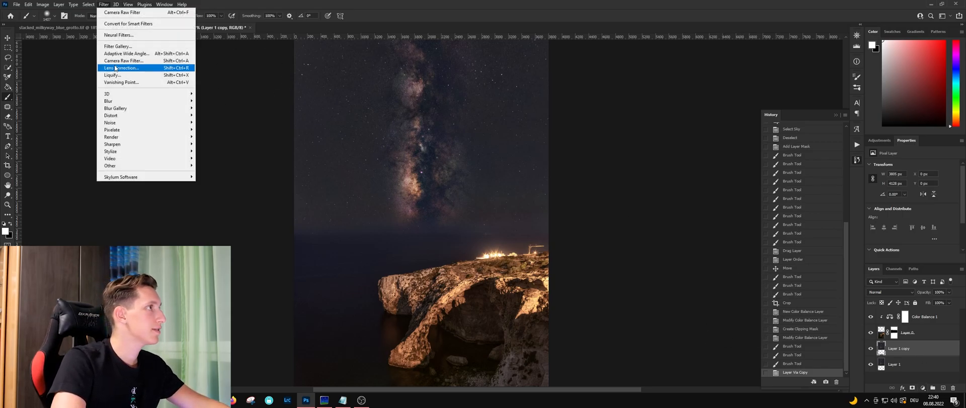
{"action": "left_click", "coordinate": [121, 66]}
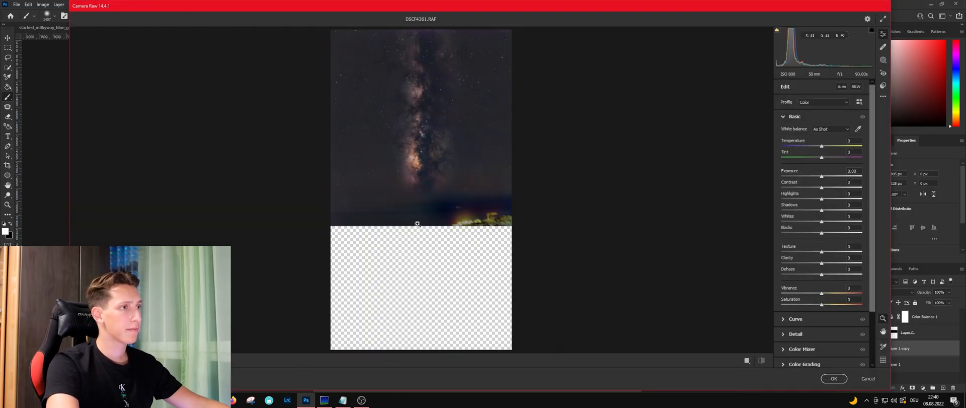
{"action": "left_click_drag", "start_coordinate": [407, 202], "coordinate": [462, 209]}
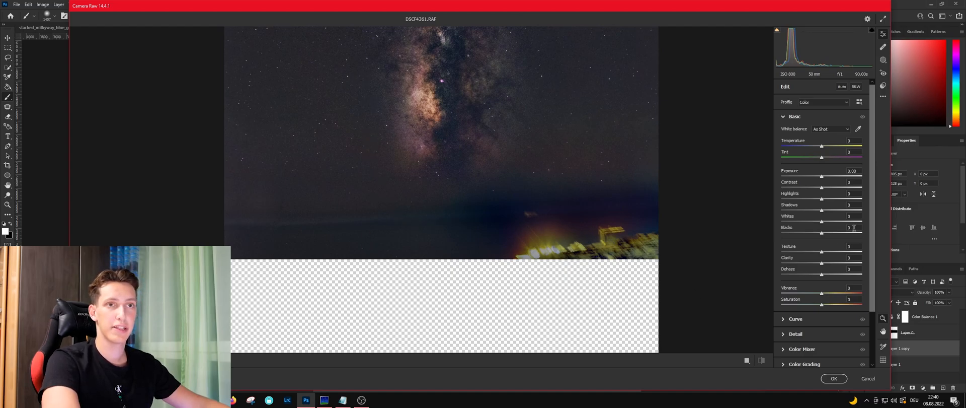
{"action": "left_click_drag", "start_coordinate": [822, 147], "coordinate": [819, 148]}
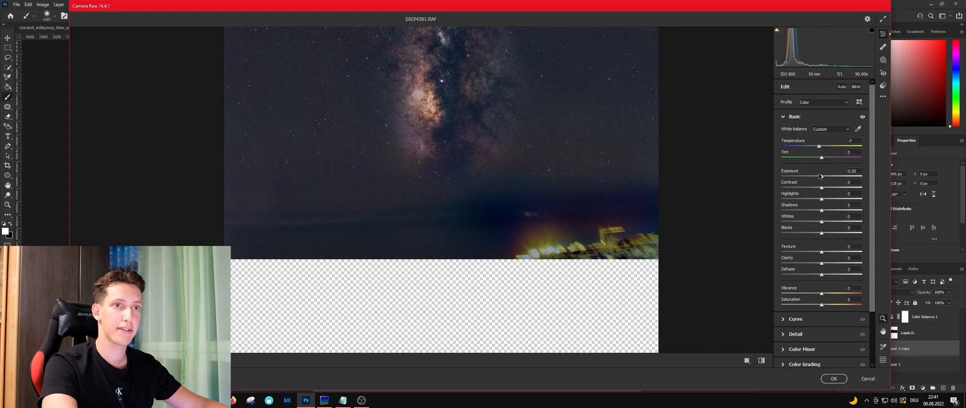
{"action": "left_click_drag", "start_coordinate": [822, 178], "coordinate": [820, 178]}
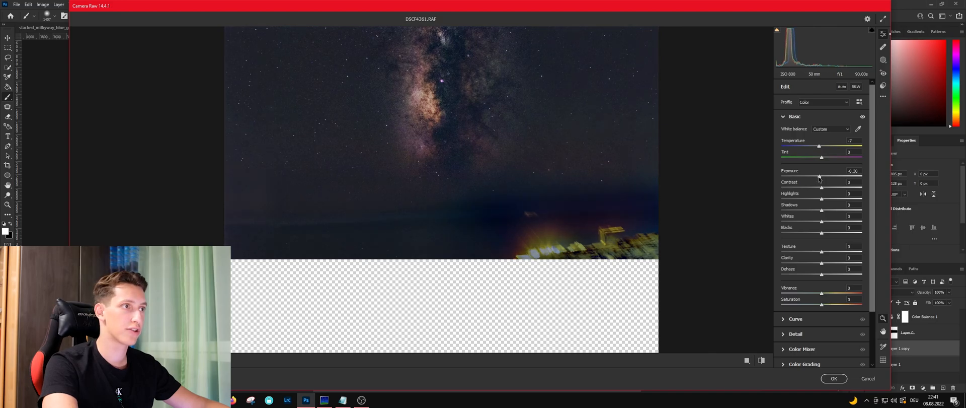
{"action": "key", "text": "Return"}
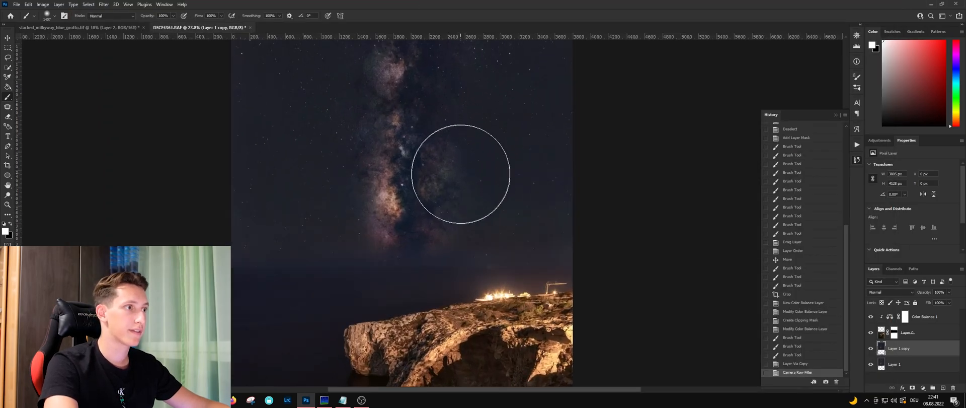
Reduce the opacity of Layer 1 copy to 75% to soften the cooler, darker sky correction.
{"action": "scroll", "coordinate": [448, 152], "scroll_direction": "up", "scroll_amount": 3}
{"action": "scroll", "coordinate": [455, 164], "scroll_direction": "down", "scroll_amount": 6}
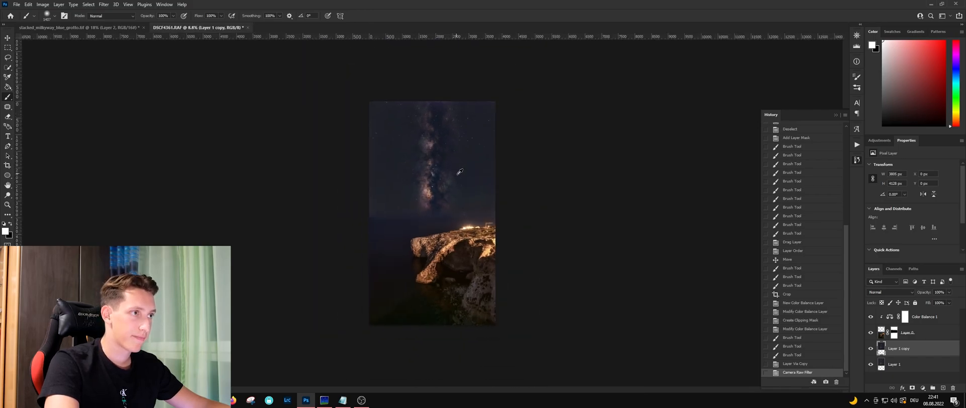
{"action": "scroll", "coordinate": [459, 168], "scroll_direction": "up", "scroll_amount": 7}
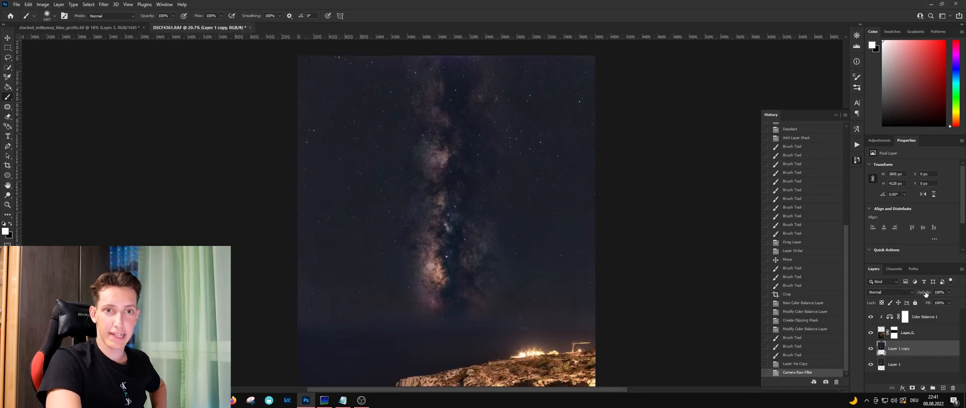
{"action": "left_click_drag", "start_coordinate": [925, 294], "coordinate": [919, 293]}
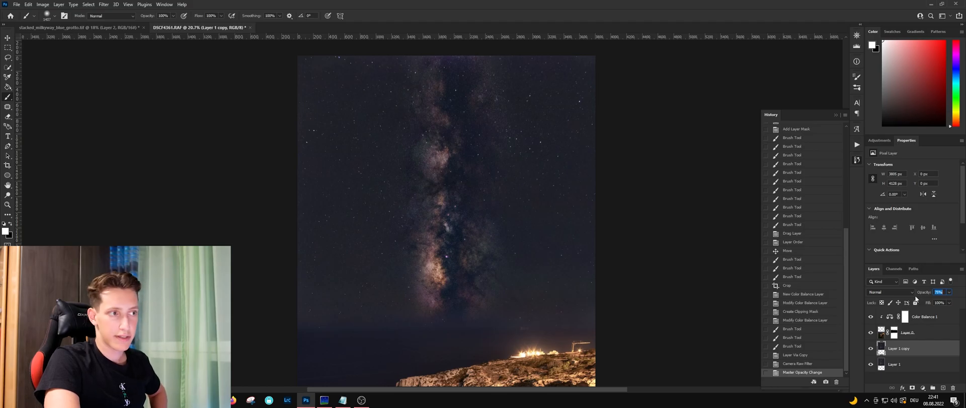
Compare the image with and without Layer 1 copy and examine the foreground rocks and Milky Way sky at different magnifications.
{"action": "left_click", "coordinate": [871, 349]}
{"action": "left_click", "coordinate": [871, 348]}
{"action": "scroll", "coordinate": [496, 324], "scroll_direction": "down", "scroll_amount": 2}
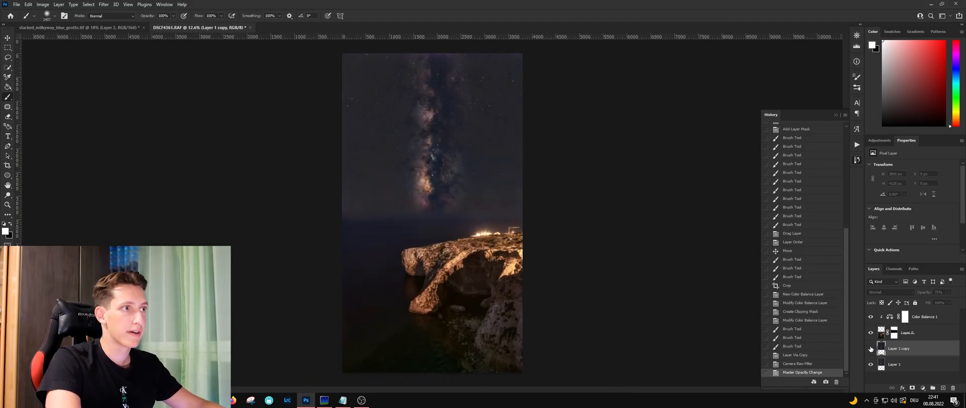
{"action": "scroll", "coordinate": [440, 360], "scroll_direction": "up", "scroll_amount": 2}
{"action": "scroll", "coordinate": [452, 338], "scroll_direction": "up", "scroll_amount": 3}
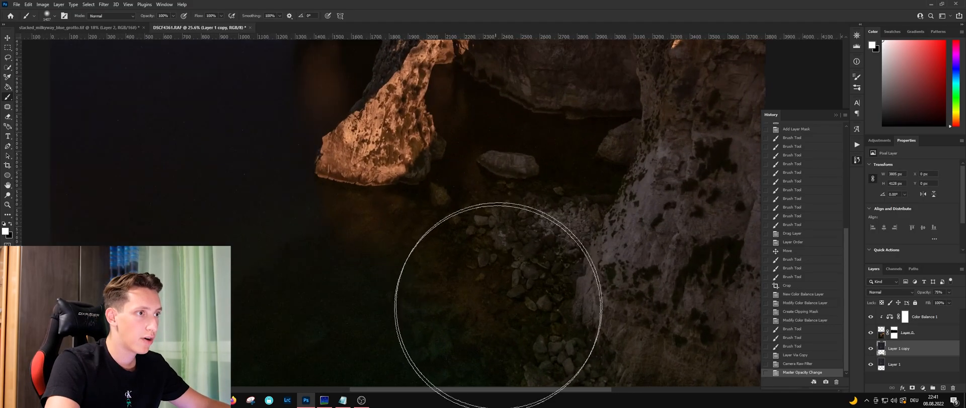
{"action": "scroll", "coordinate": [508, 287], "scroll_direction": "down", "scroll_amount": 2}
{"action": "scroll", "coordinate": [521, 257], "scroll_direction": "down", "scroll_amount": 2}
{"action": "scroll", "coordinate": [519, 246], "scroll_direction": "up", "scroll_amount": 2}
{"action": "scroll", "coordinate": [520, 244], "scroll_direction": "up", "scroll_amount": 10}
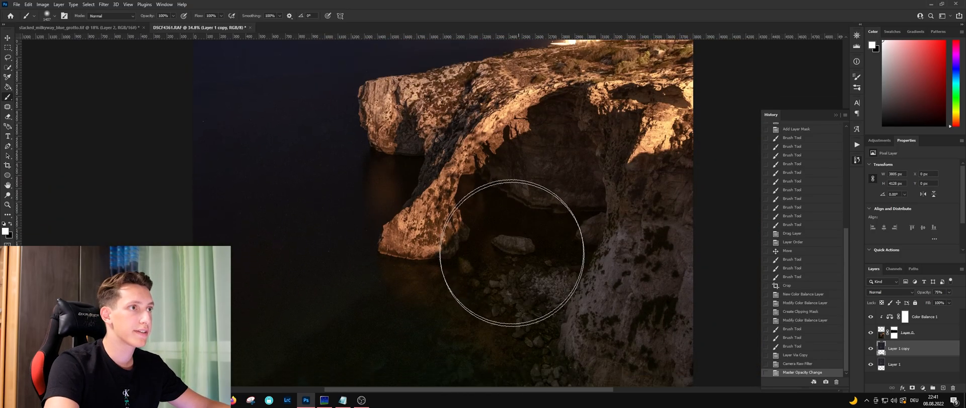
{"action": "scroll", "coordinate": [535, 225], "scroll_direction": "up", "scroll_amount": 6}
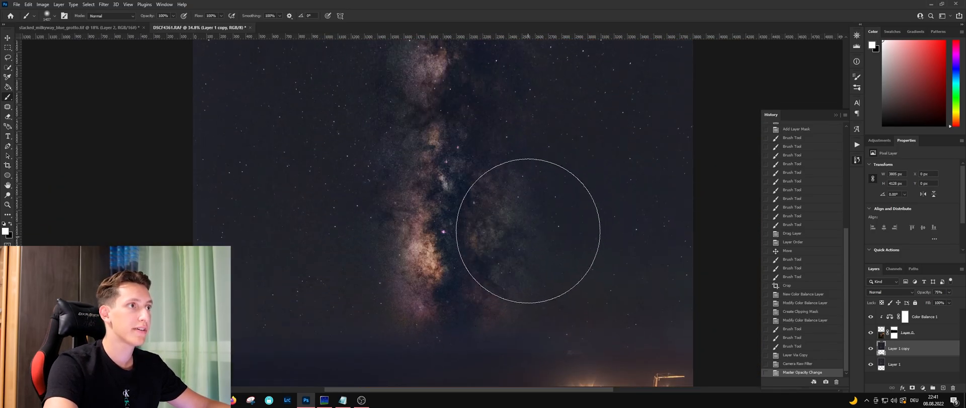
{"action": "scroll", "coordinate": [604, 239], "scroll_direction": "down", "scroll_amount": 4}
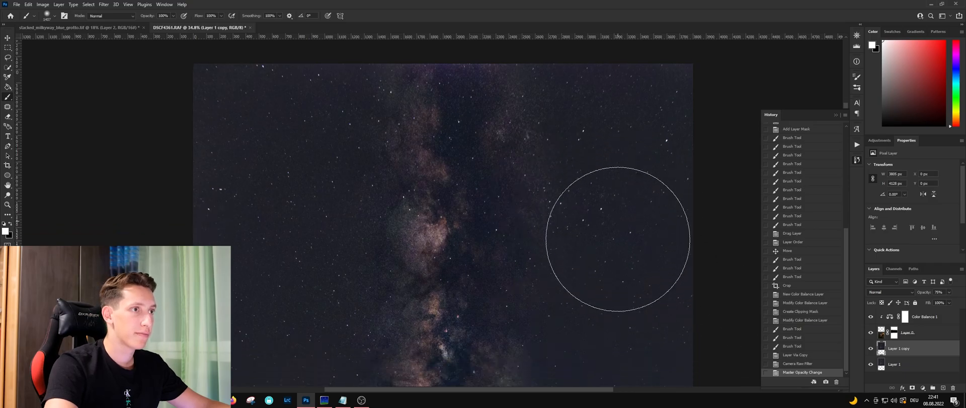
{"action": "scroll", "coordinate": [599, 234], "scroll_direction": "down", "scroll_amount": 5}
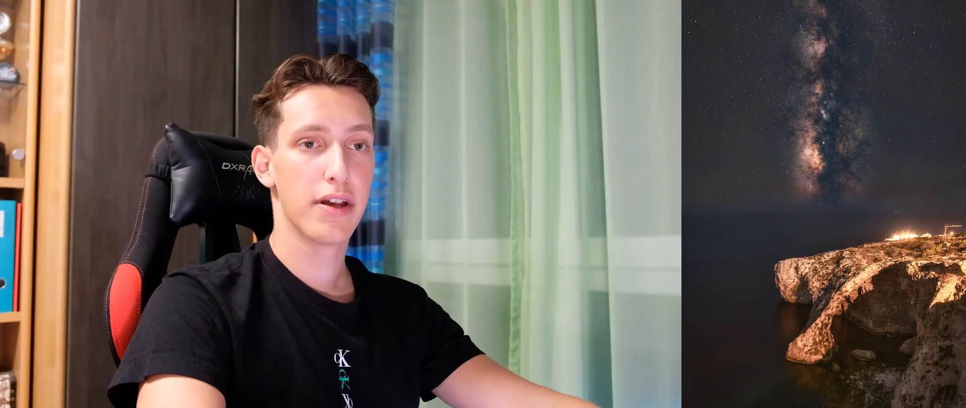